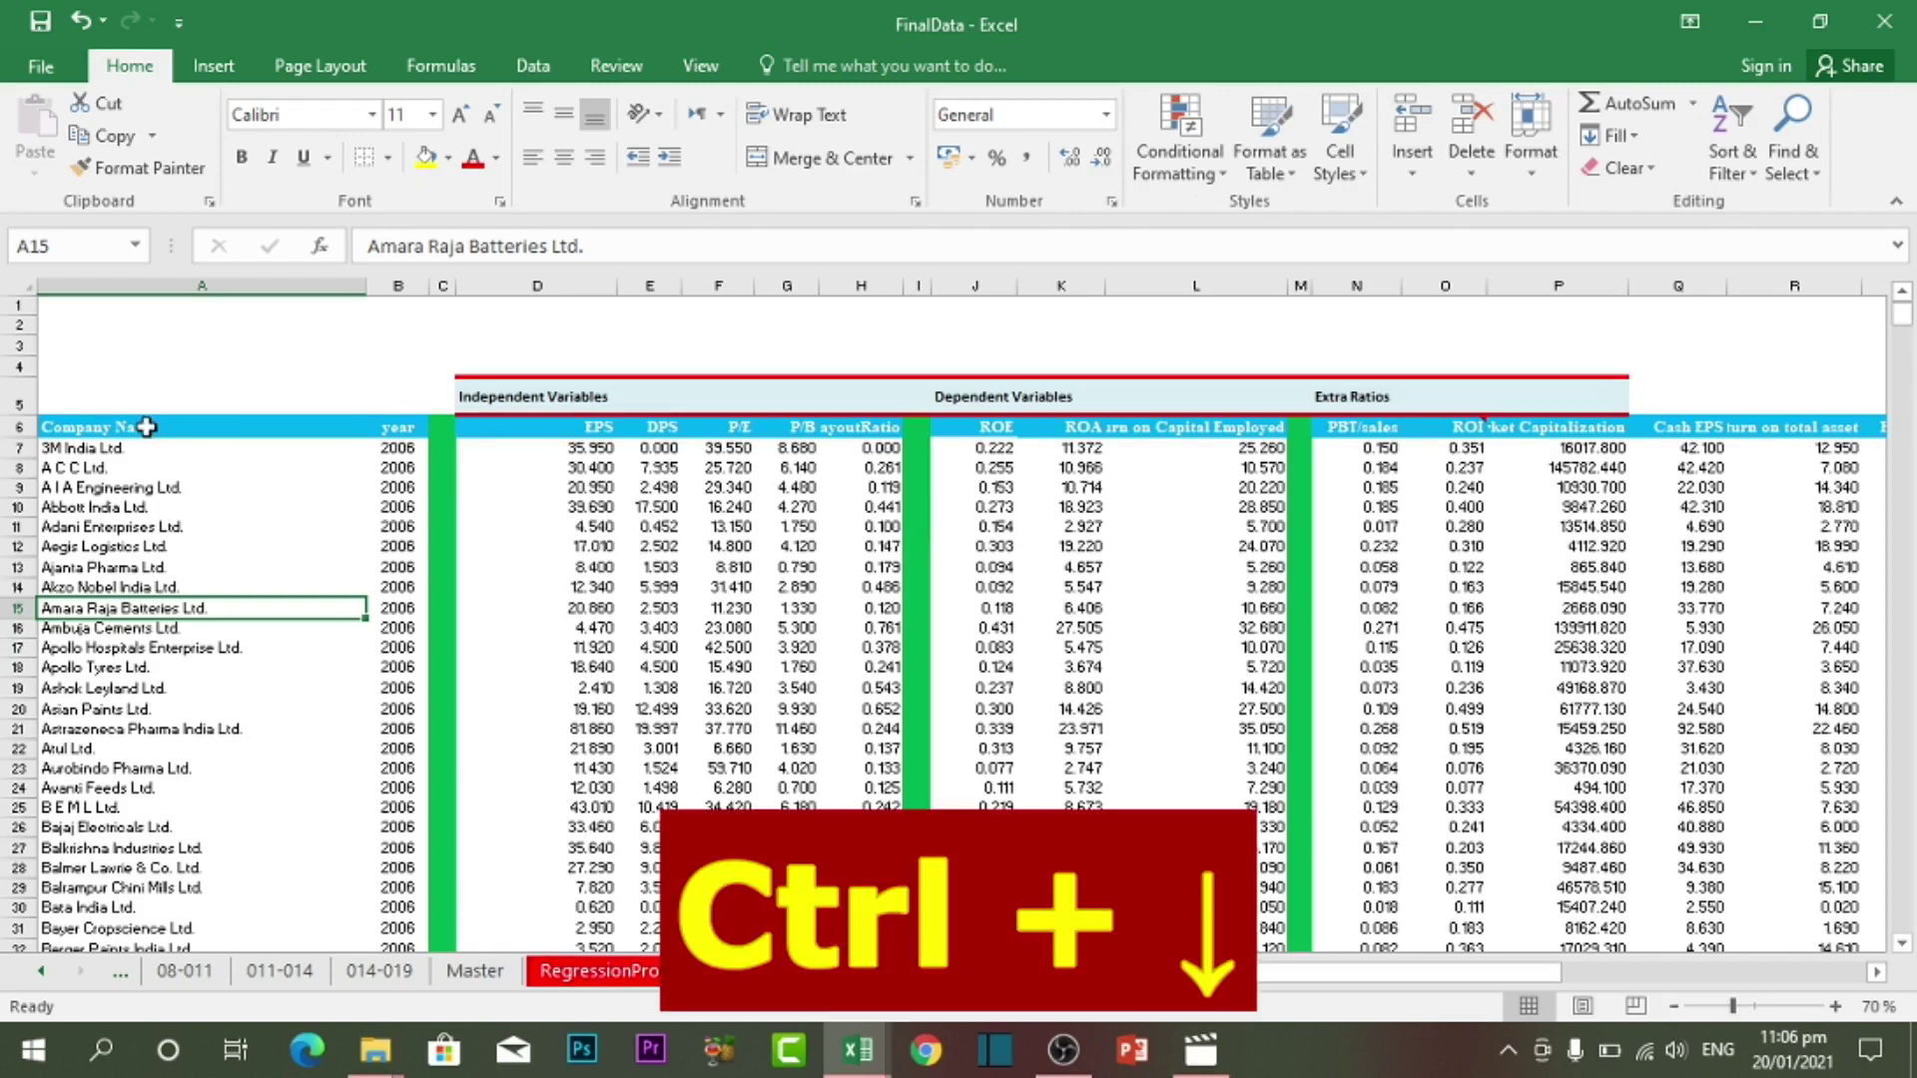
Starting from the Company Name header in A6, go to the last filled cell of column A
click(144, 428)
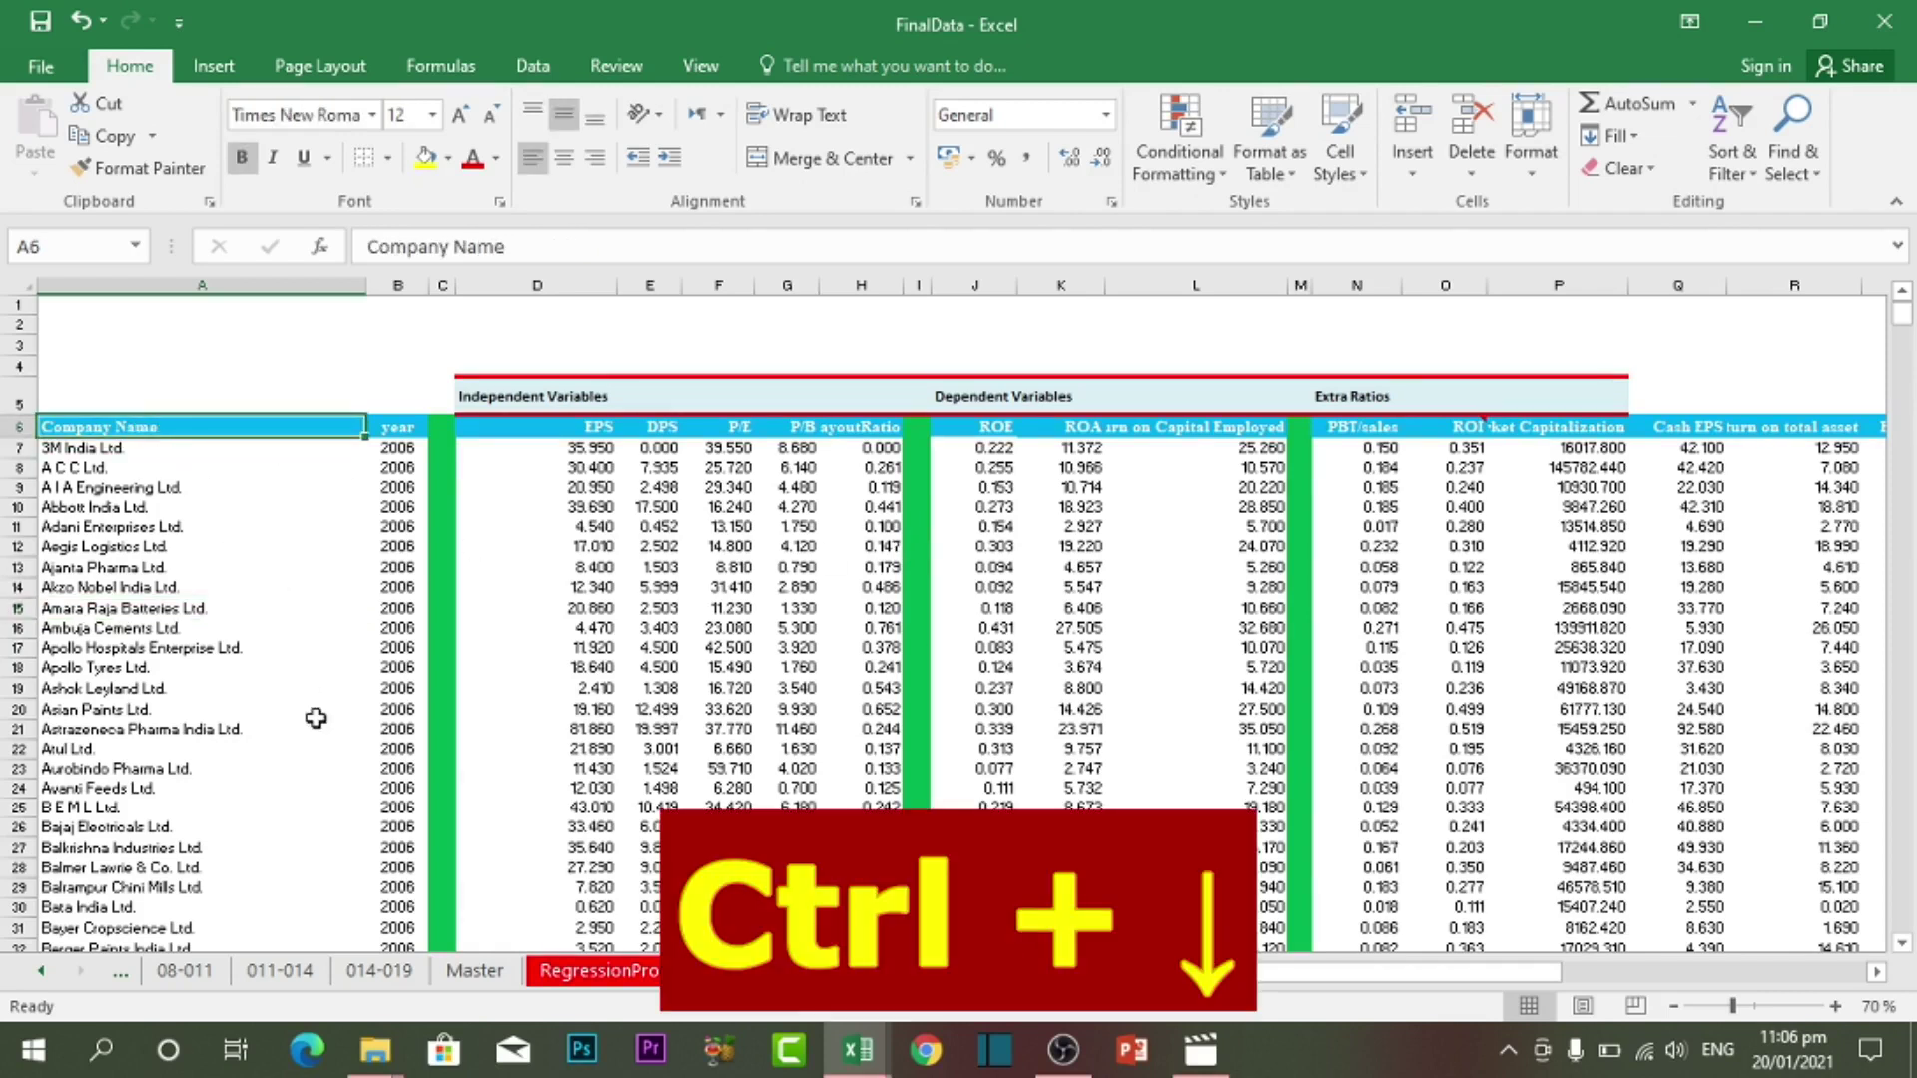
scroll(313, 715, down, 12)
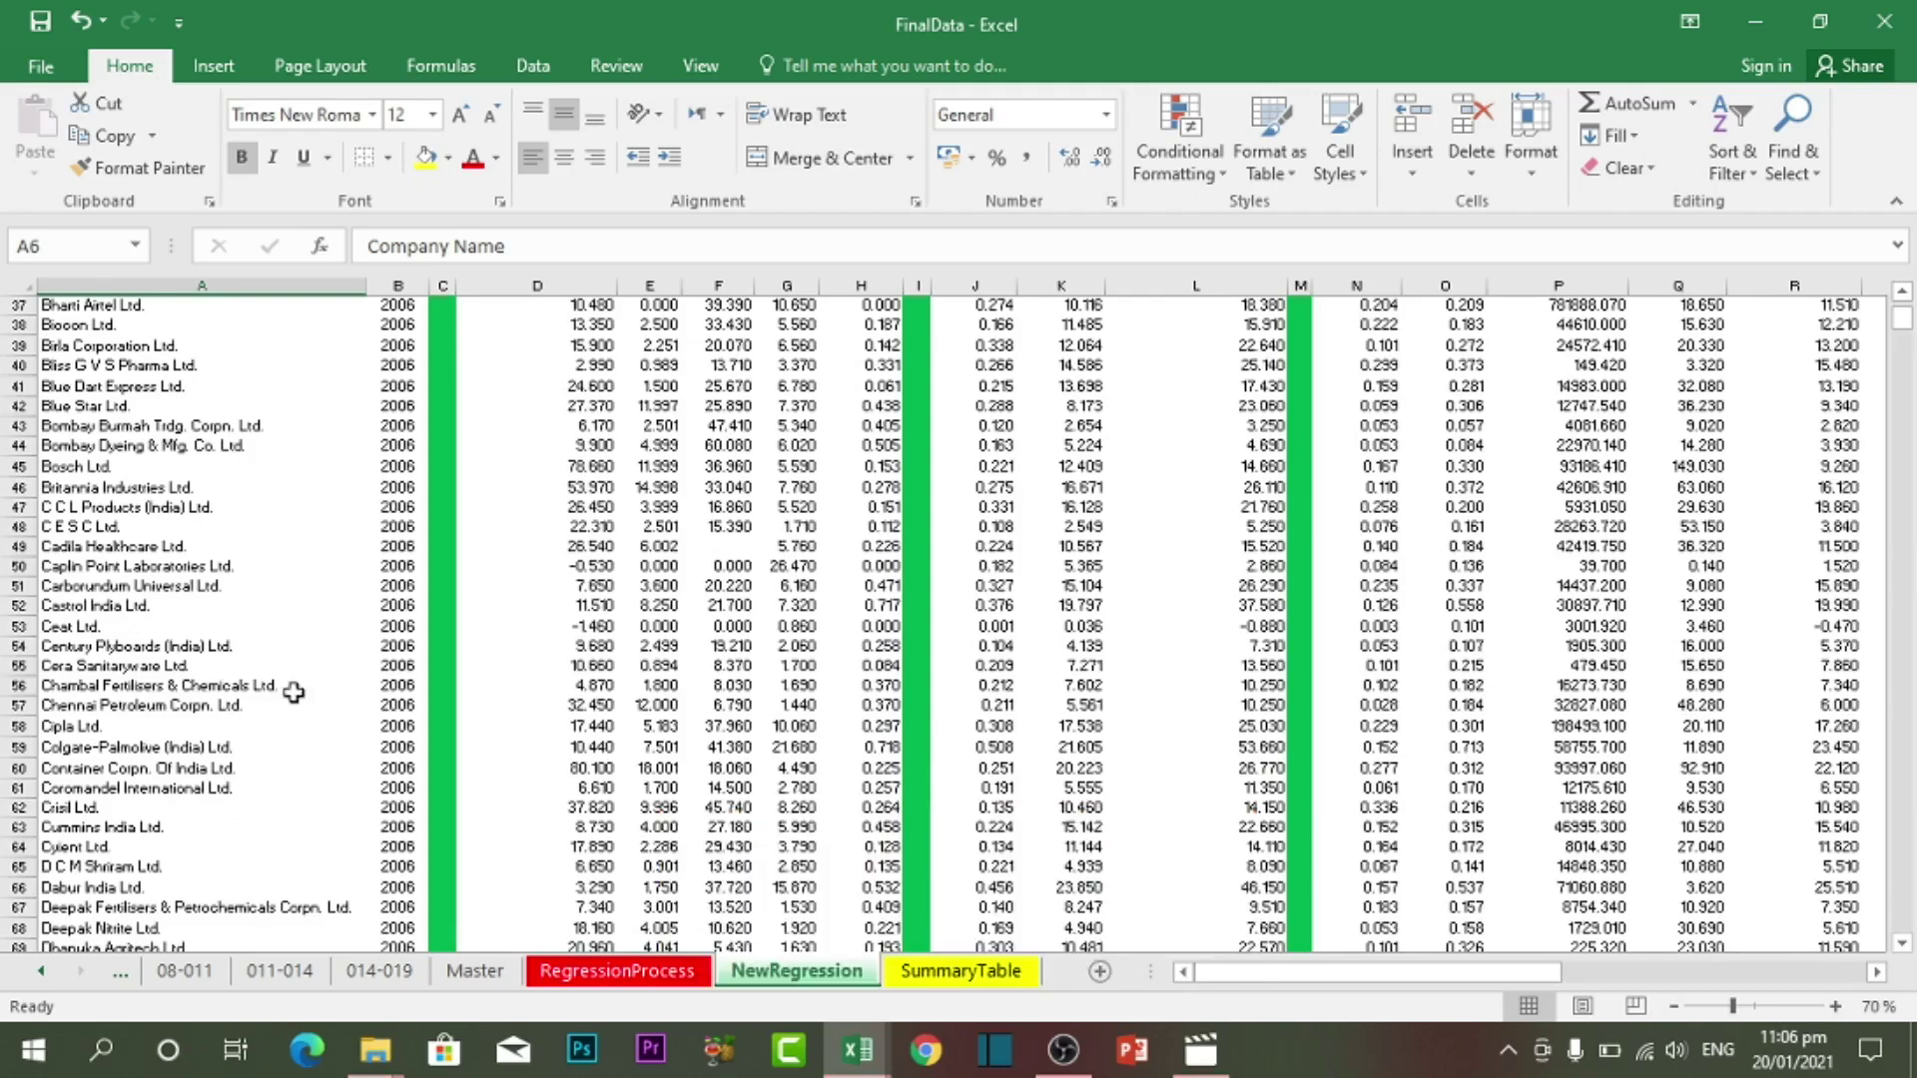
scroll(253, 567, up, 9)
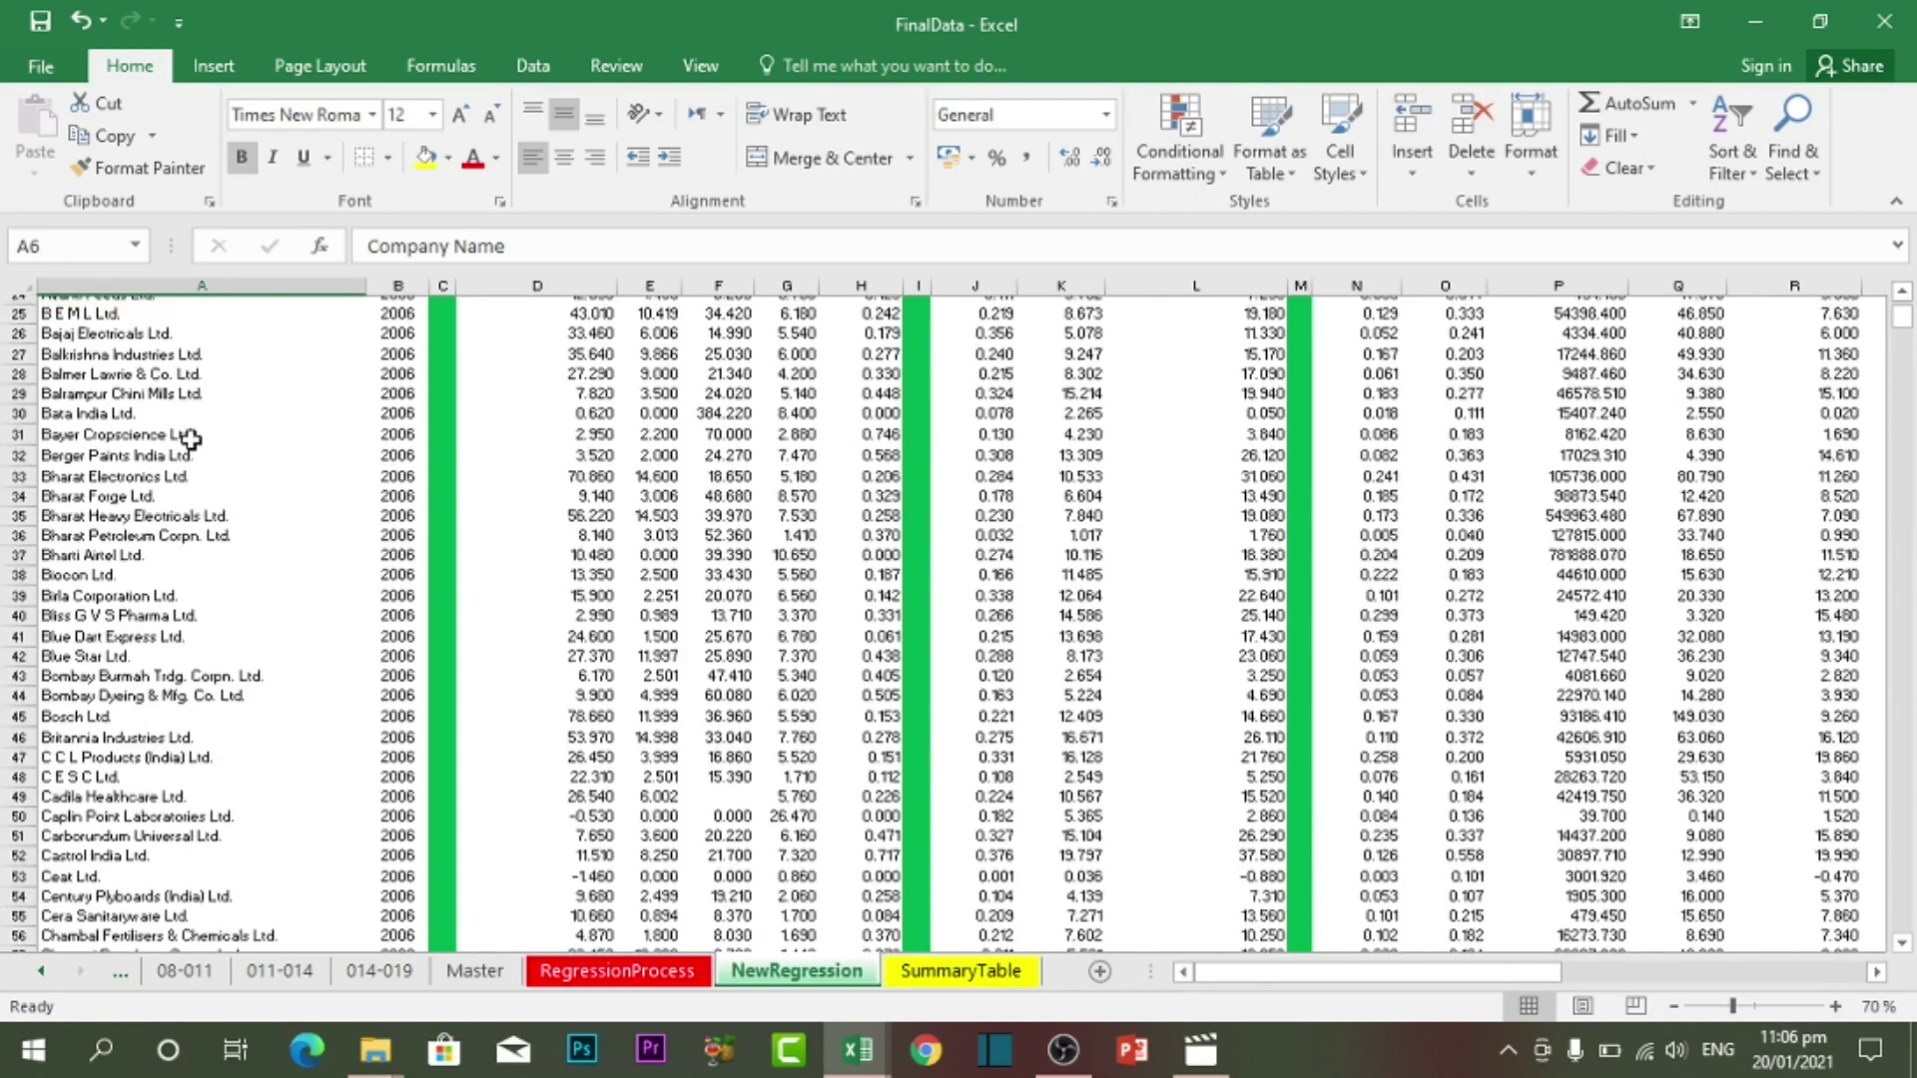
scroll(203, 507, down, 20)
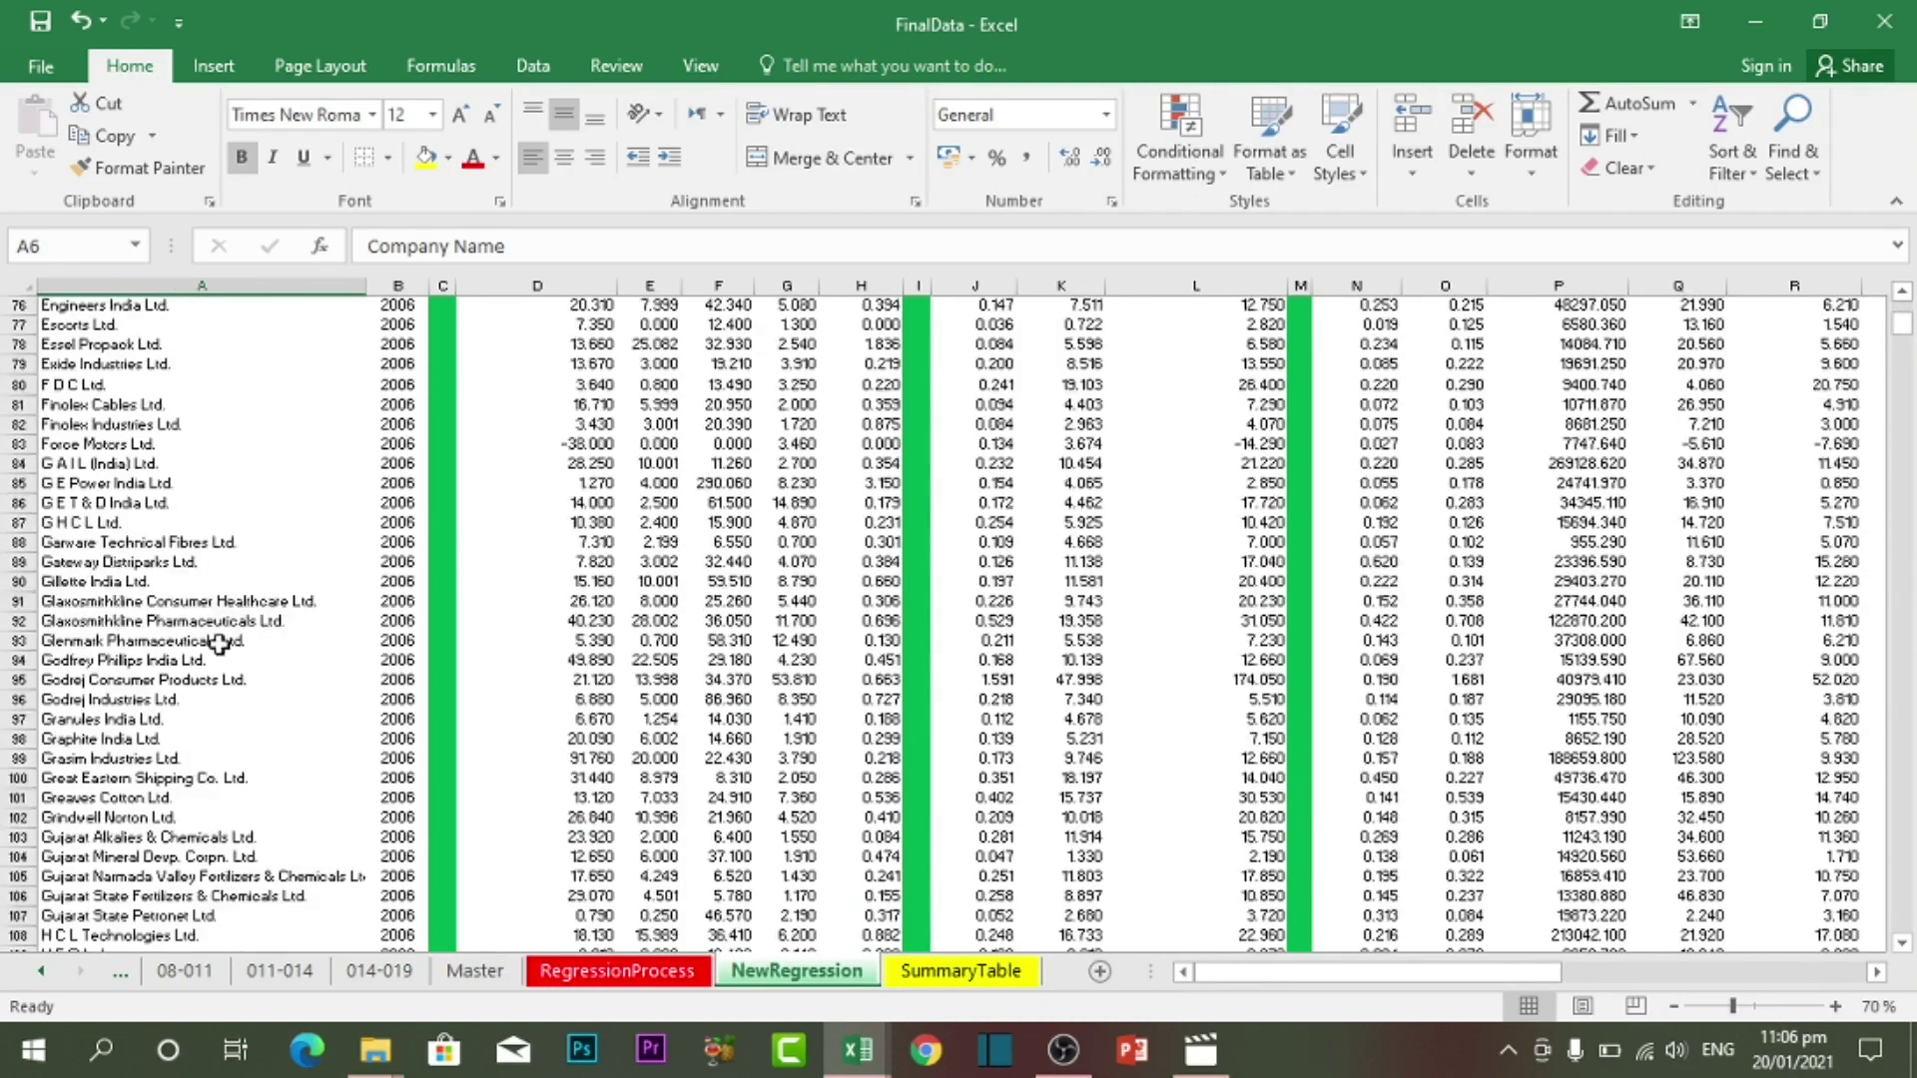
scroll(217, 640, up, 20)
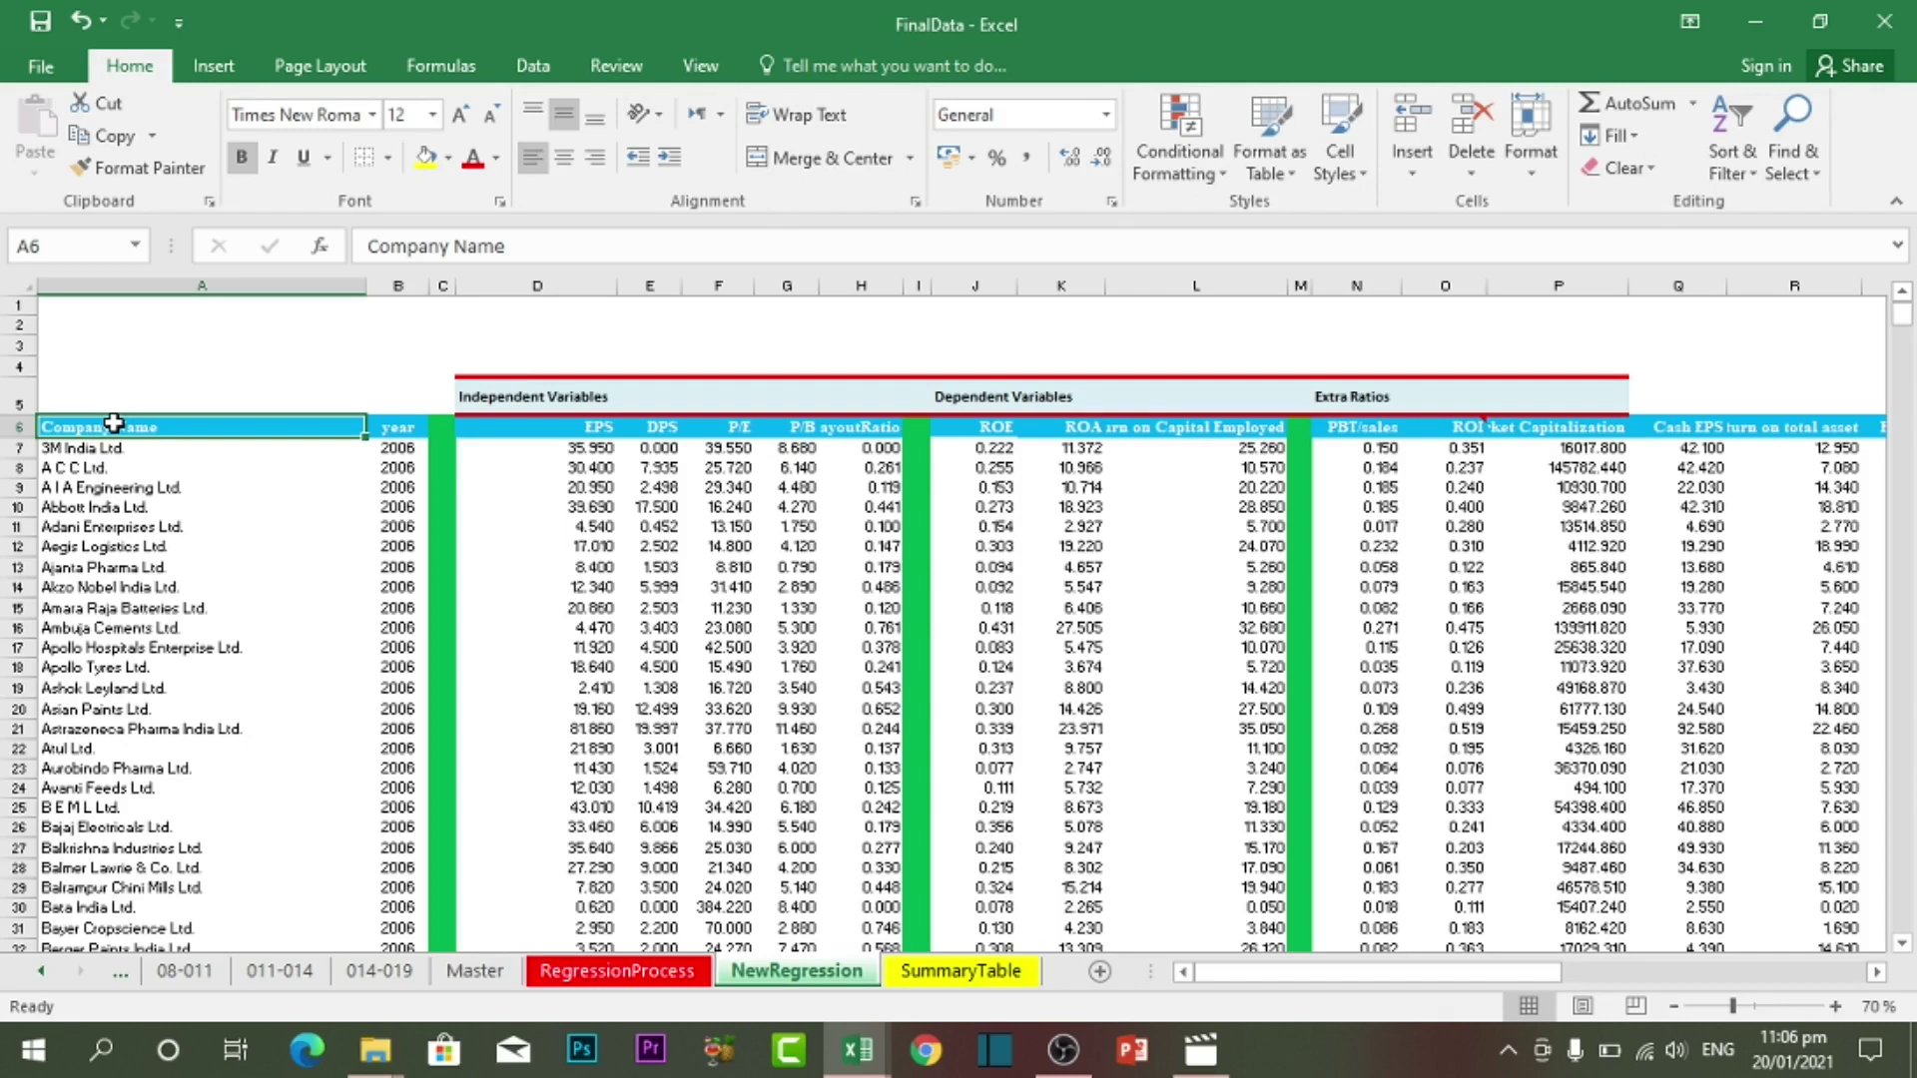
key(ctrl+Down)
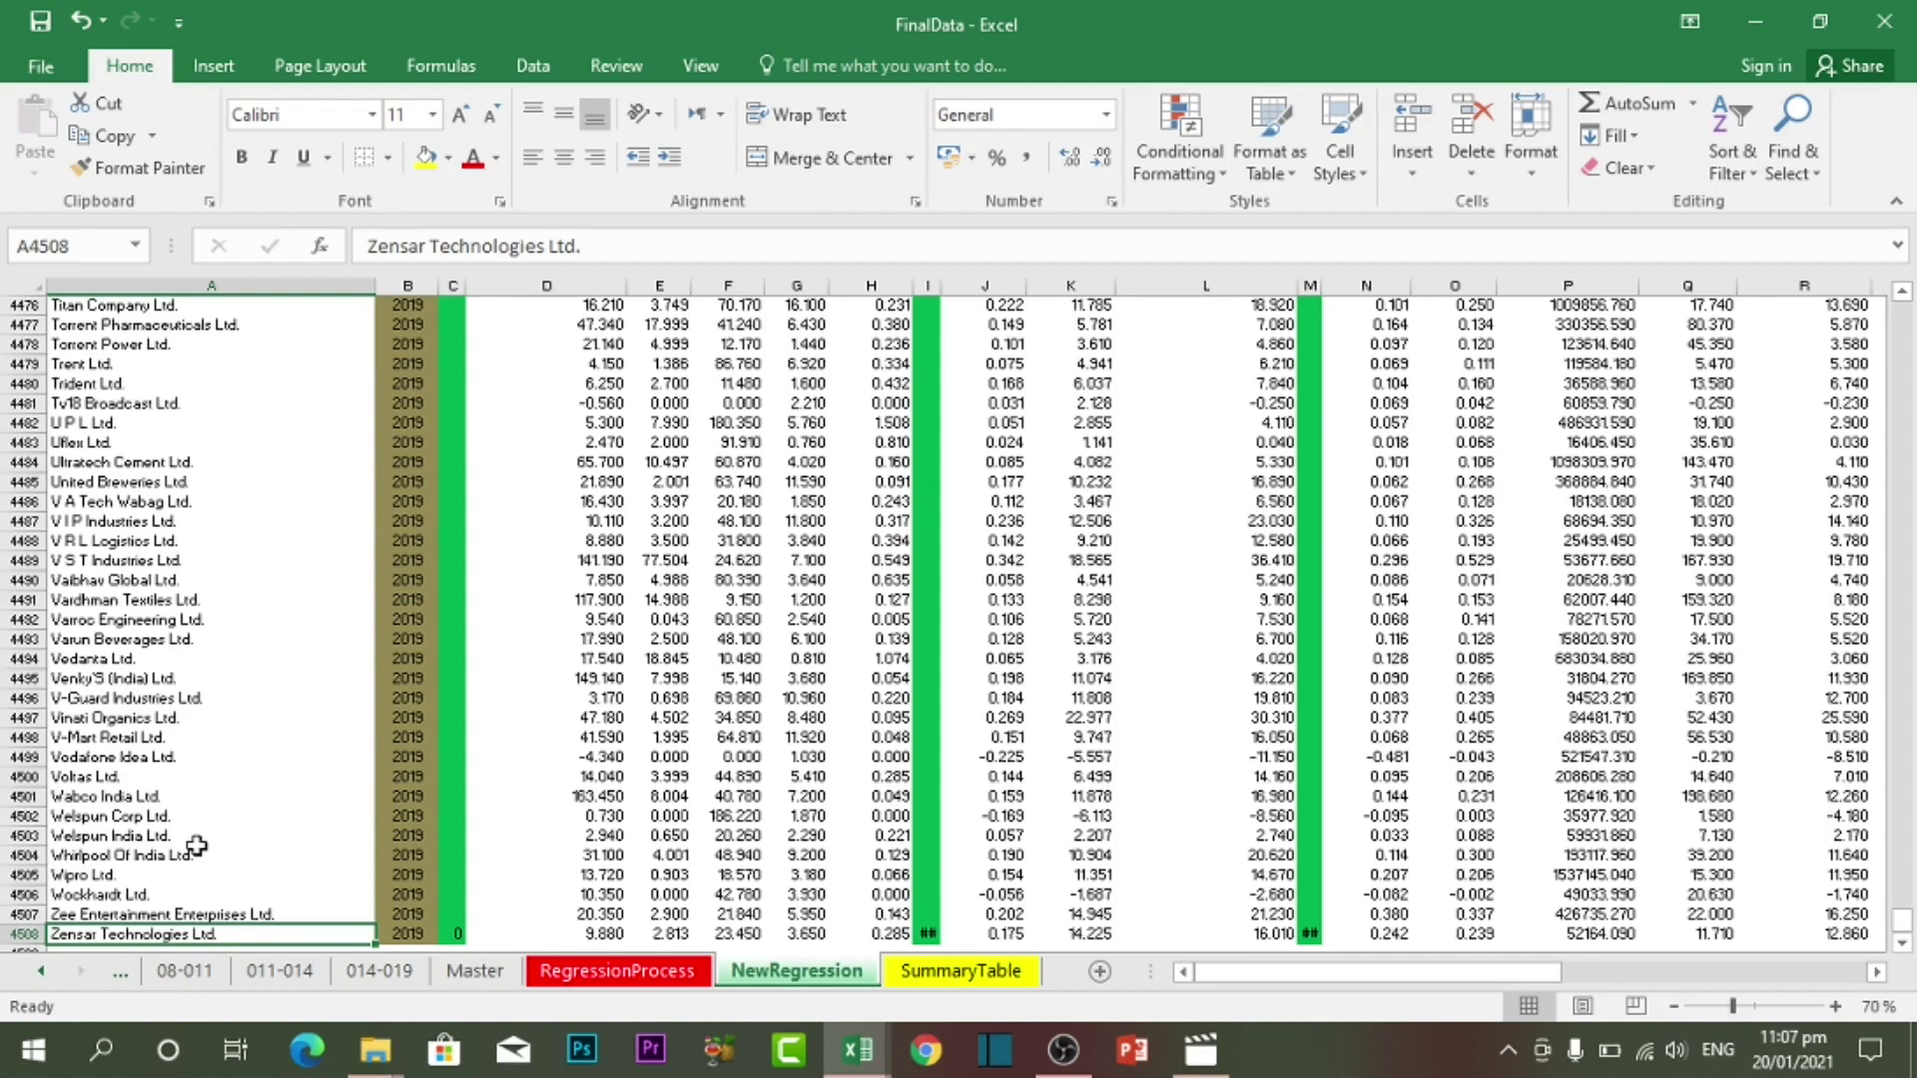
Return to the Company Name header and go back to the end of column A to inspect the last rows
key(ctrl+Up)
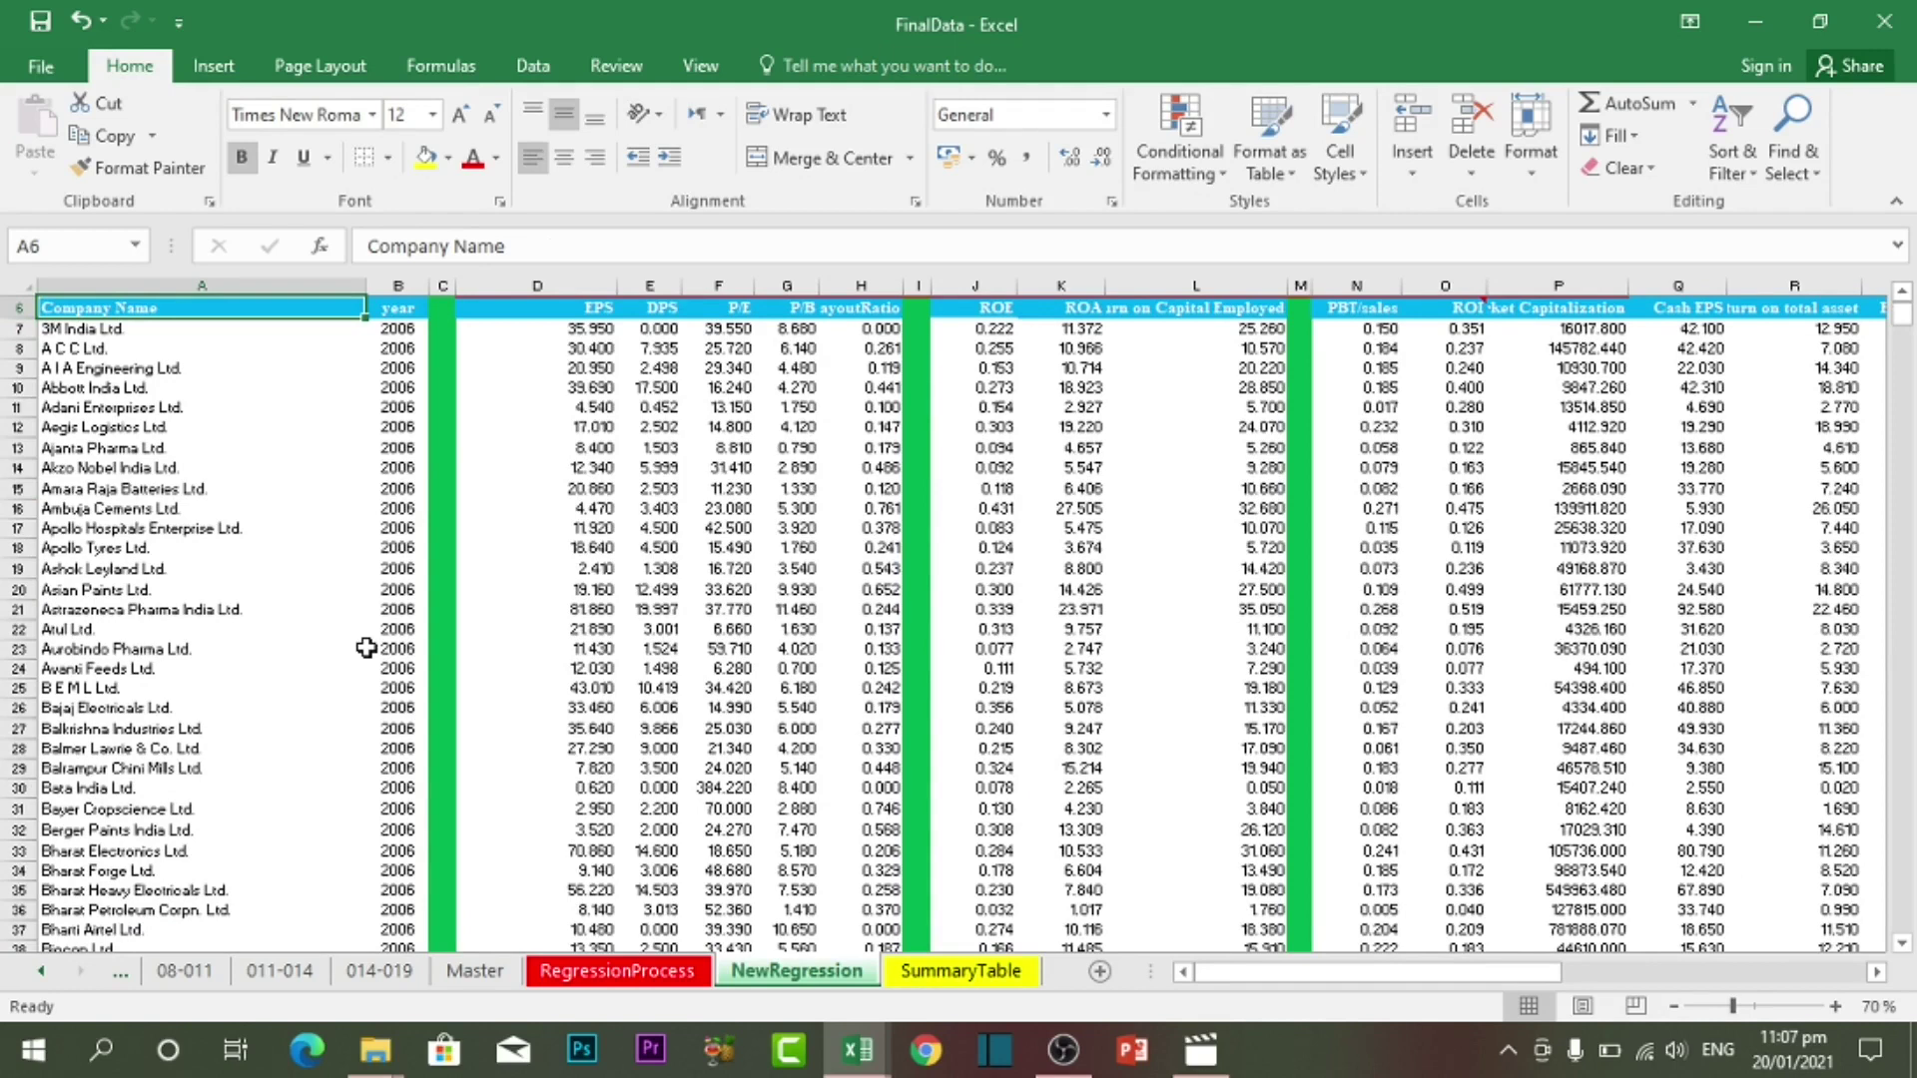
key(ctrl+Down)
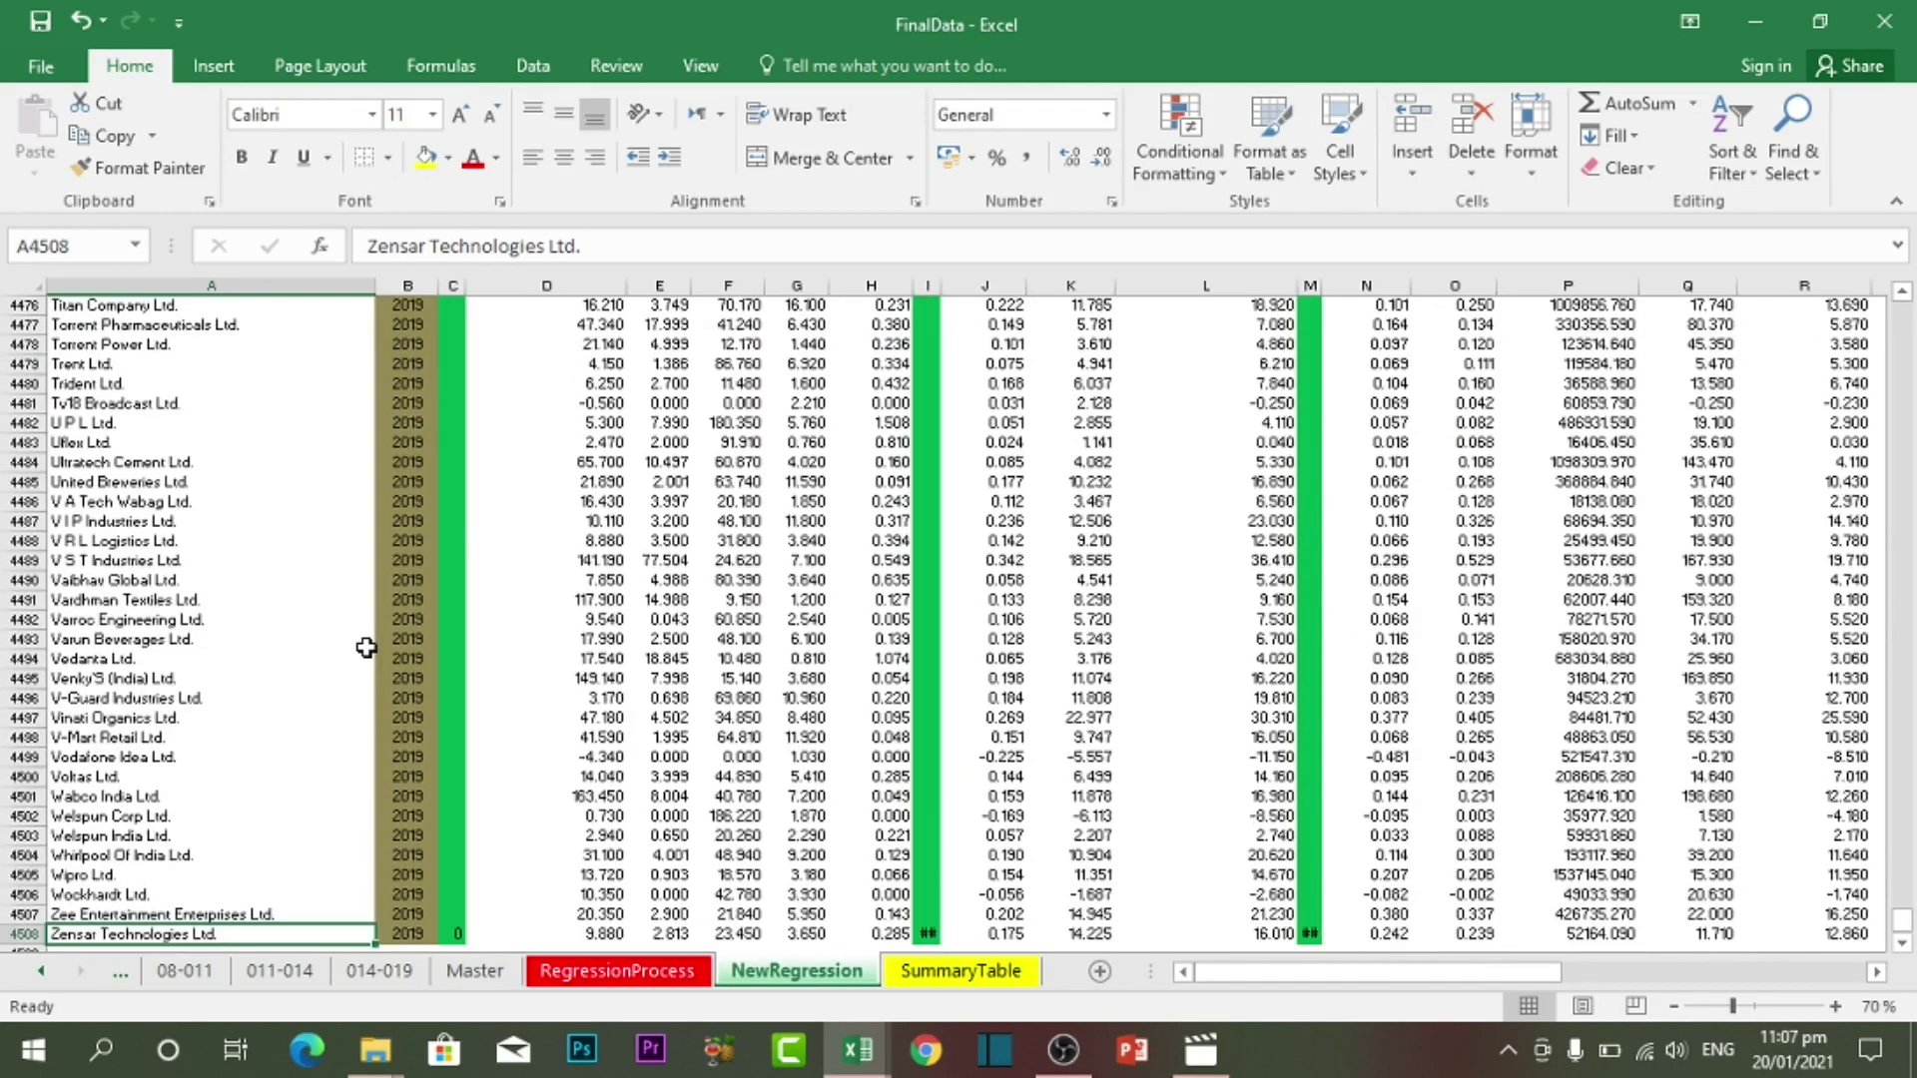
scroll(345, 759, down, 3)
scroll(336, 793, up, 17)
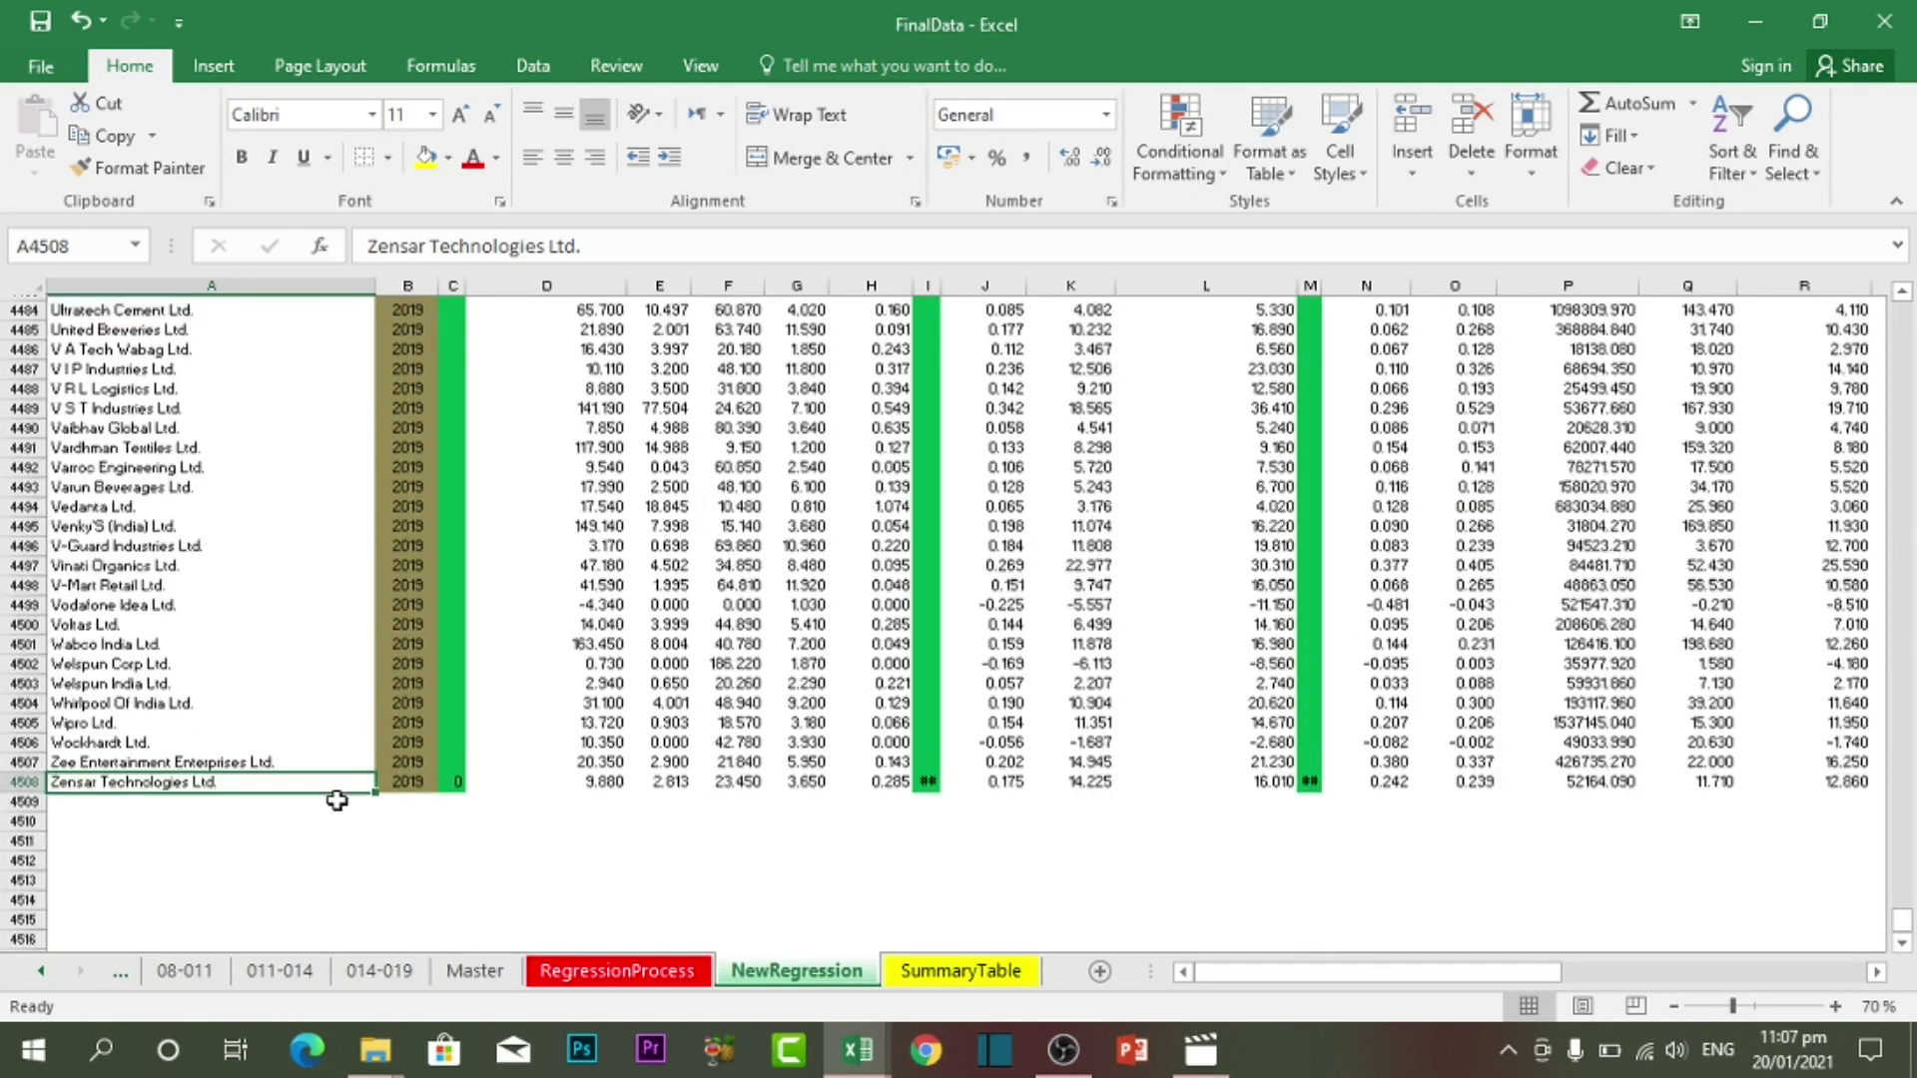
Select the Mahindra Lifespace Developers Ltd. entry in the 2019 rows, then go back up to the Company Name header
scroll(336, 796, up, 20)
click(76, 739)
scroll(204, 761, up, 13)
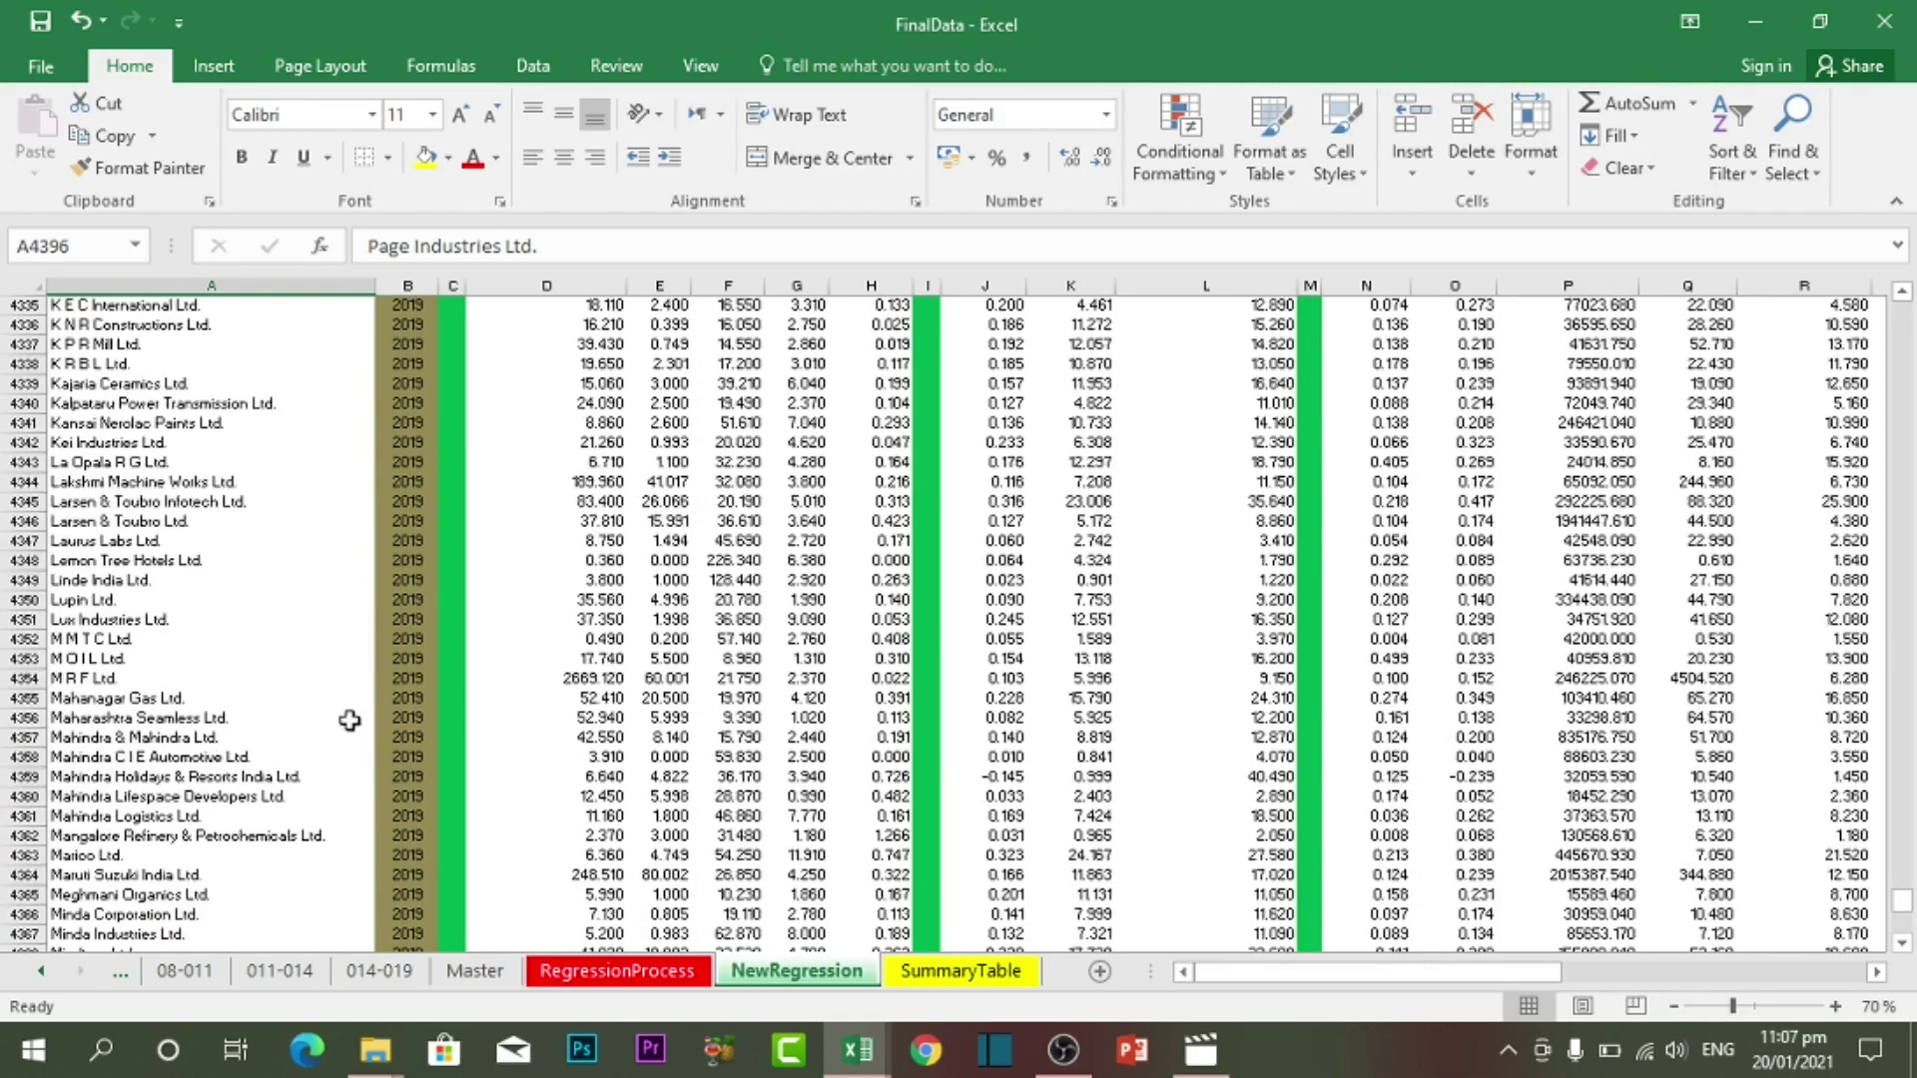
click(160, 791)
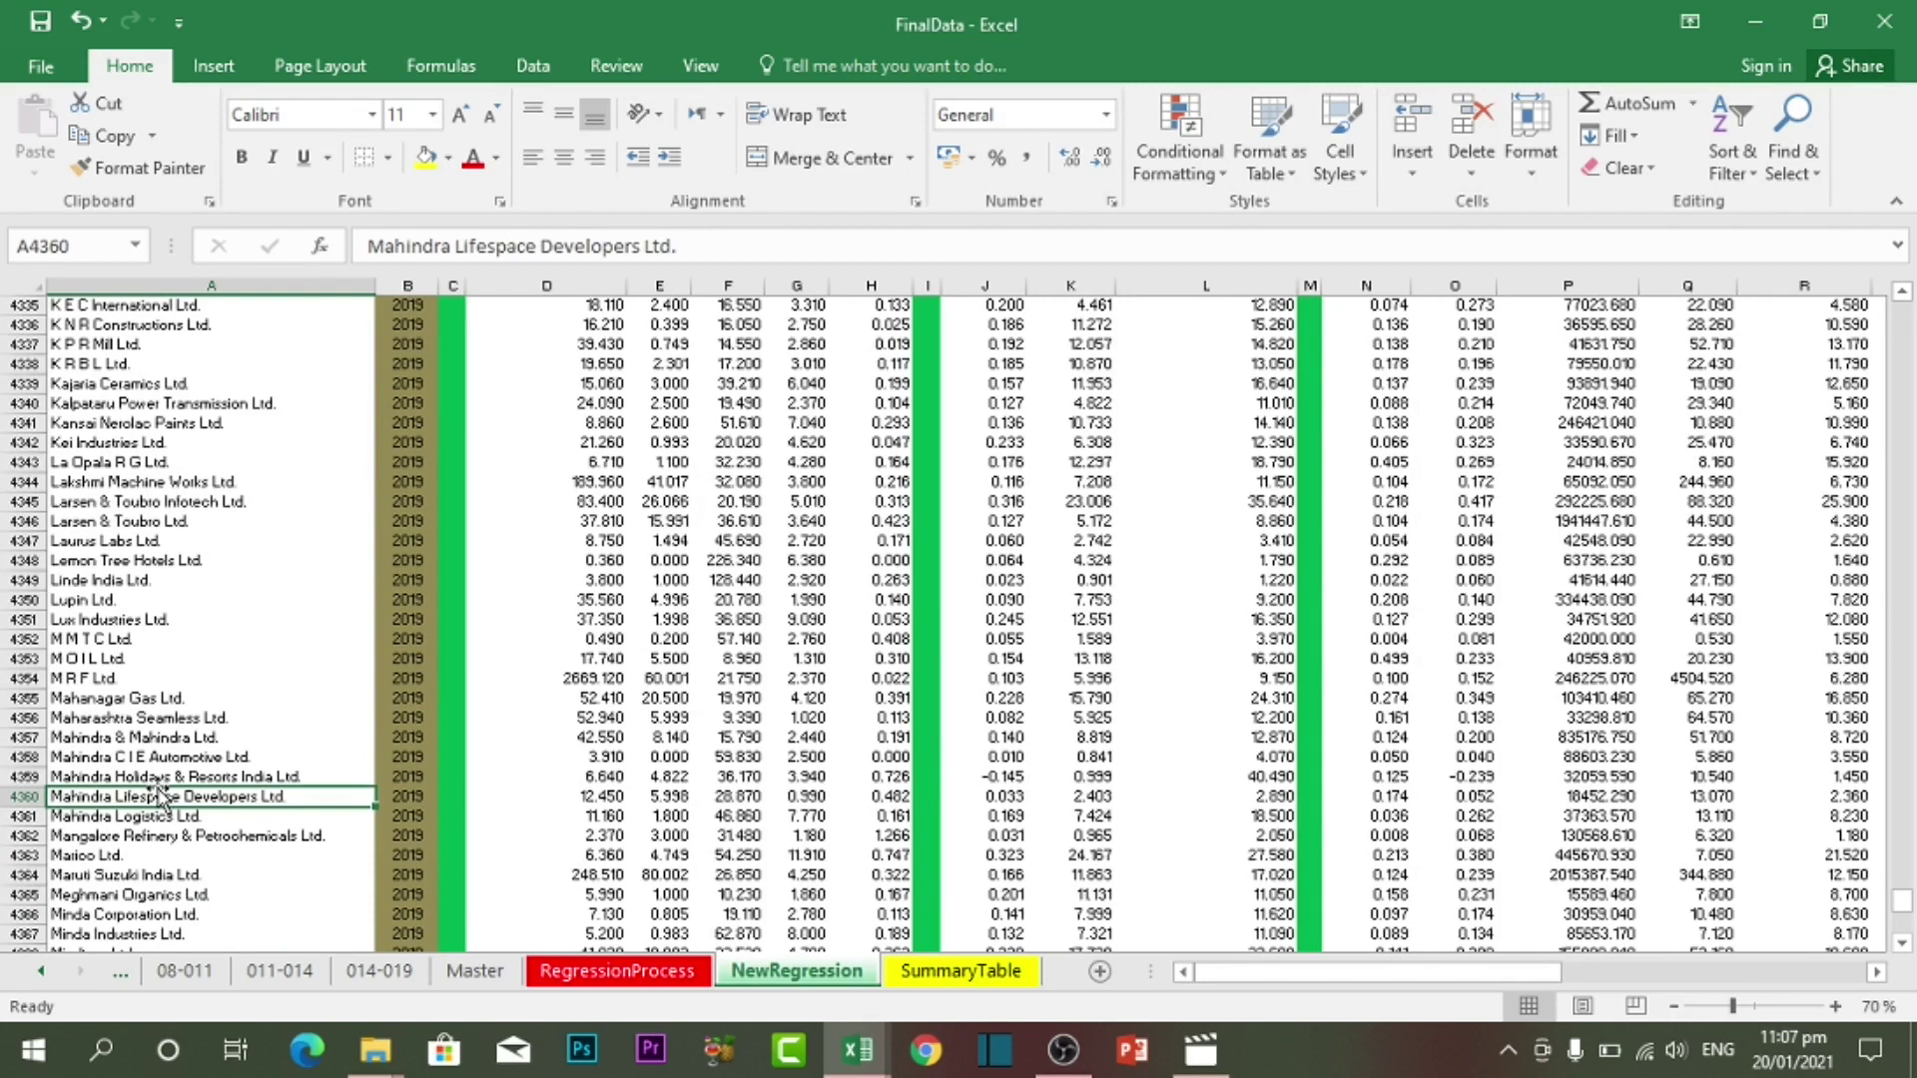
key(ctrl+Up)
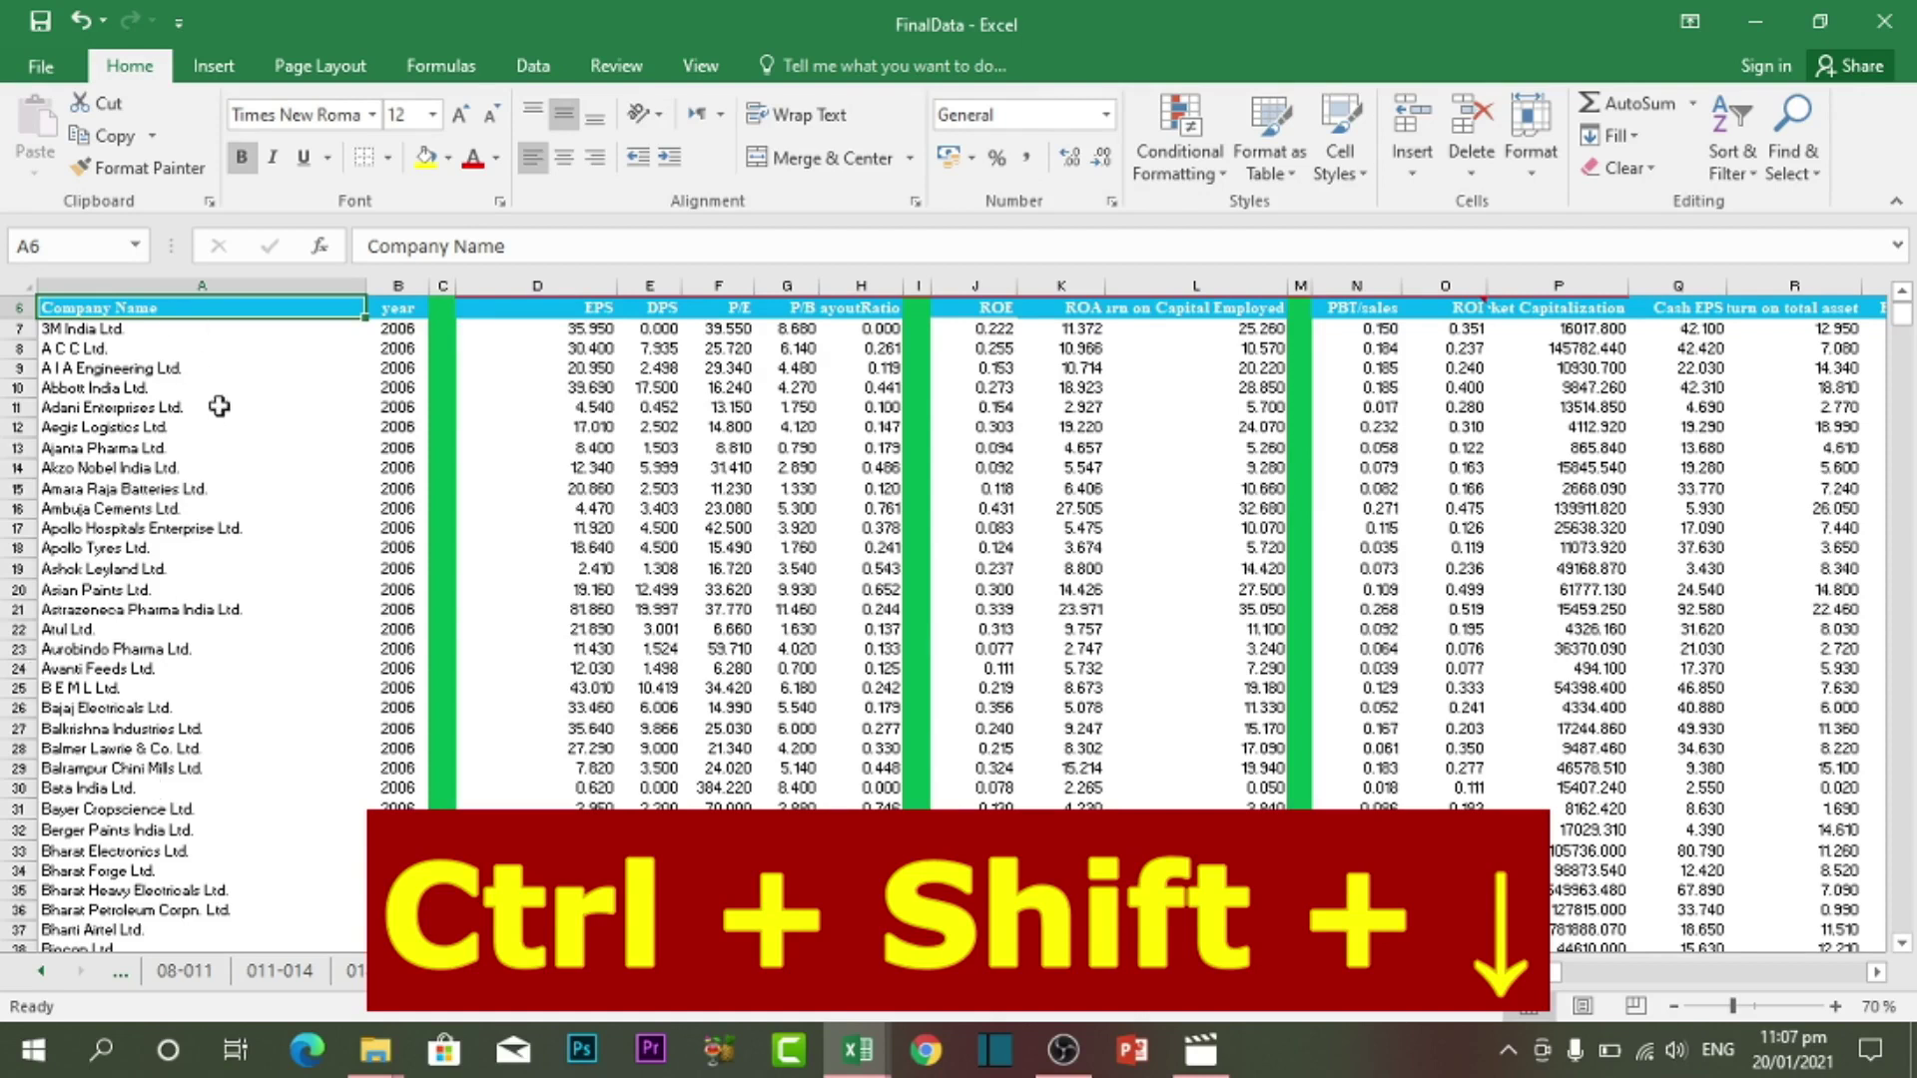
Select column A from the Company Name header in A6 through the last filled row
click(223, 408)
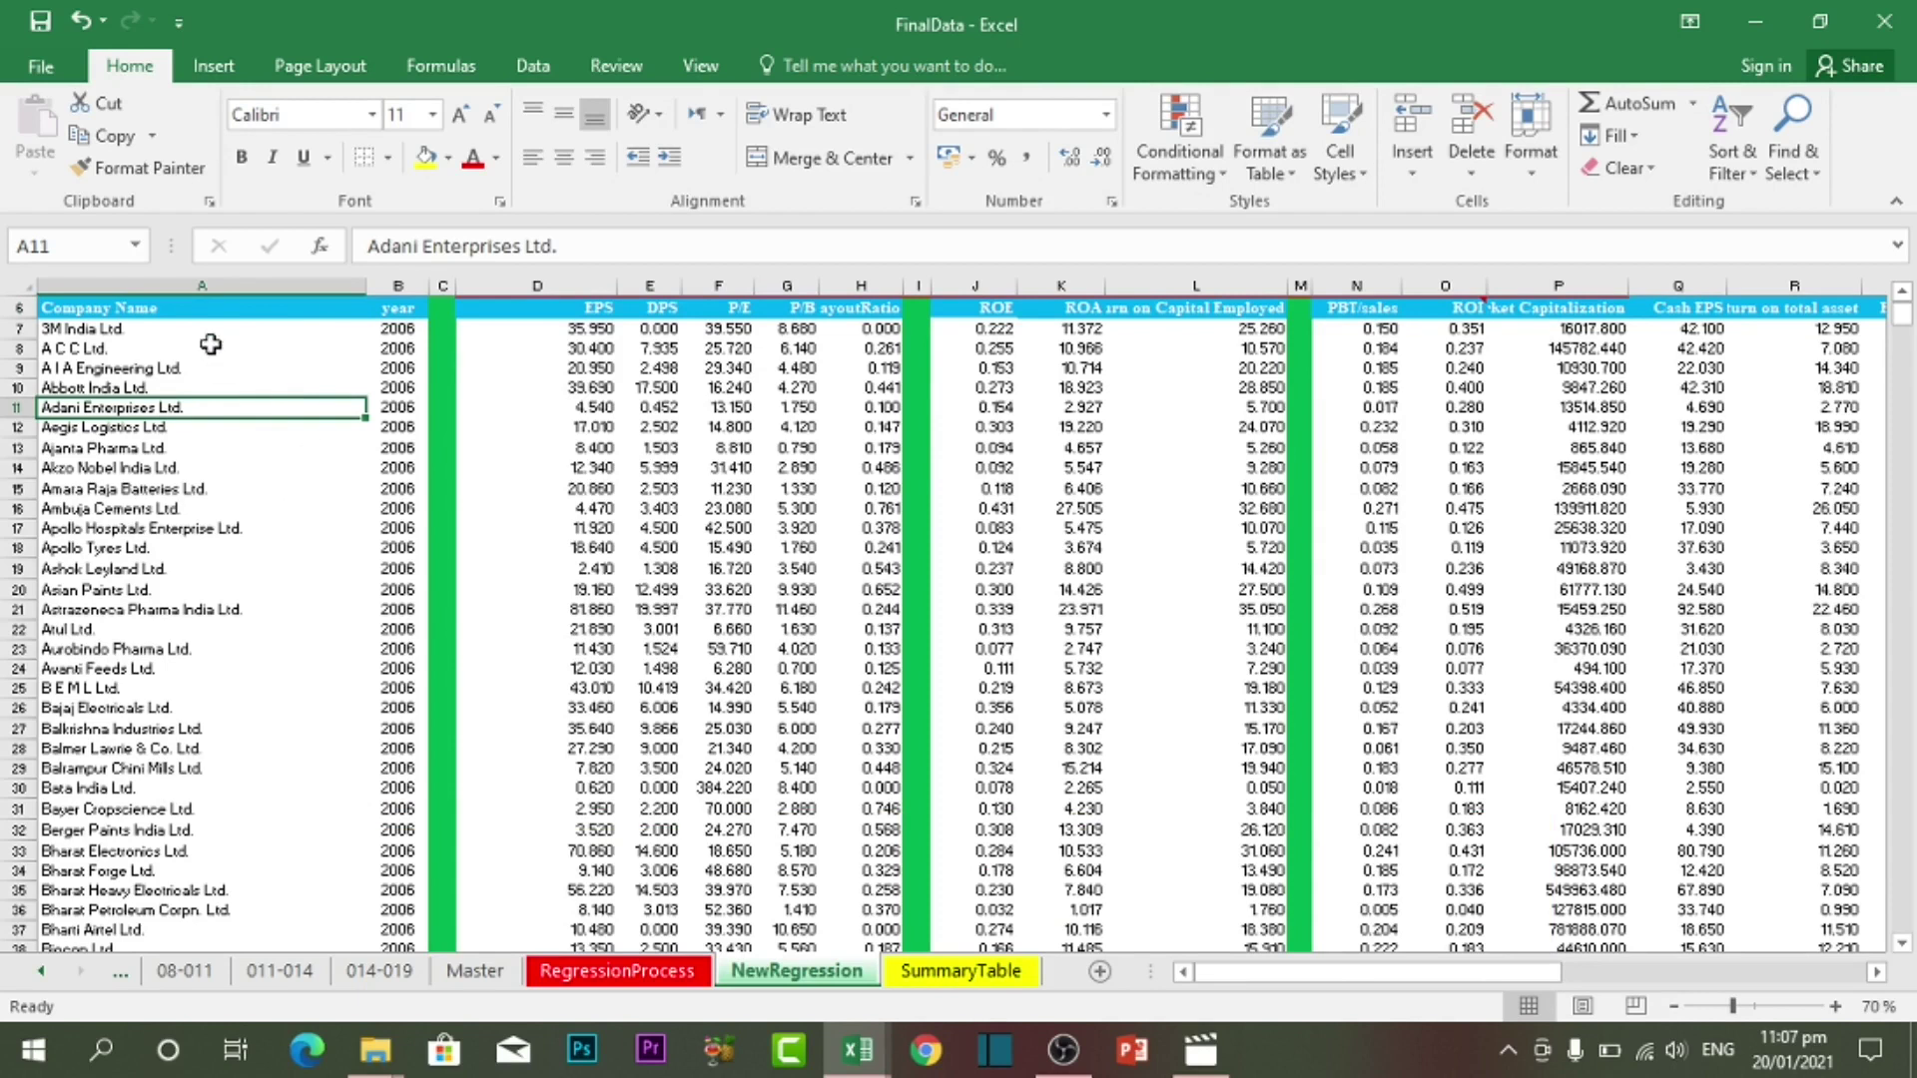
scroll(224, 409, up, 2)
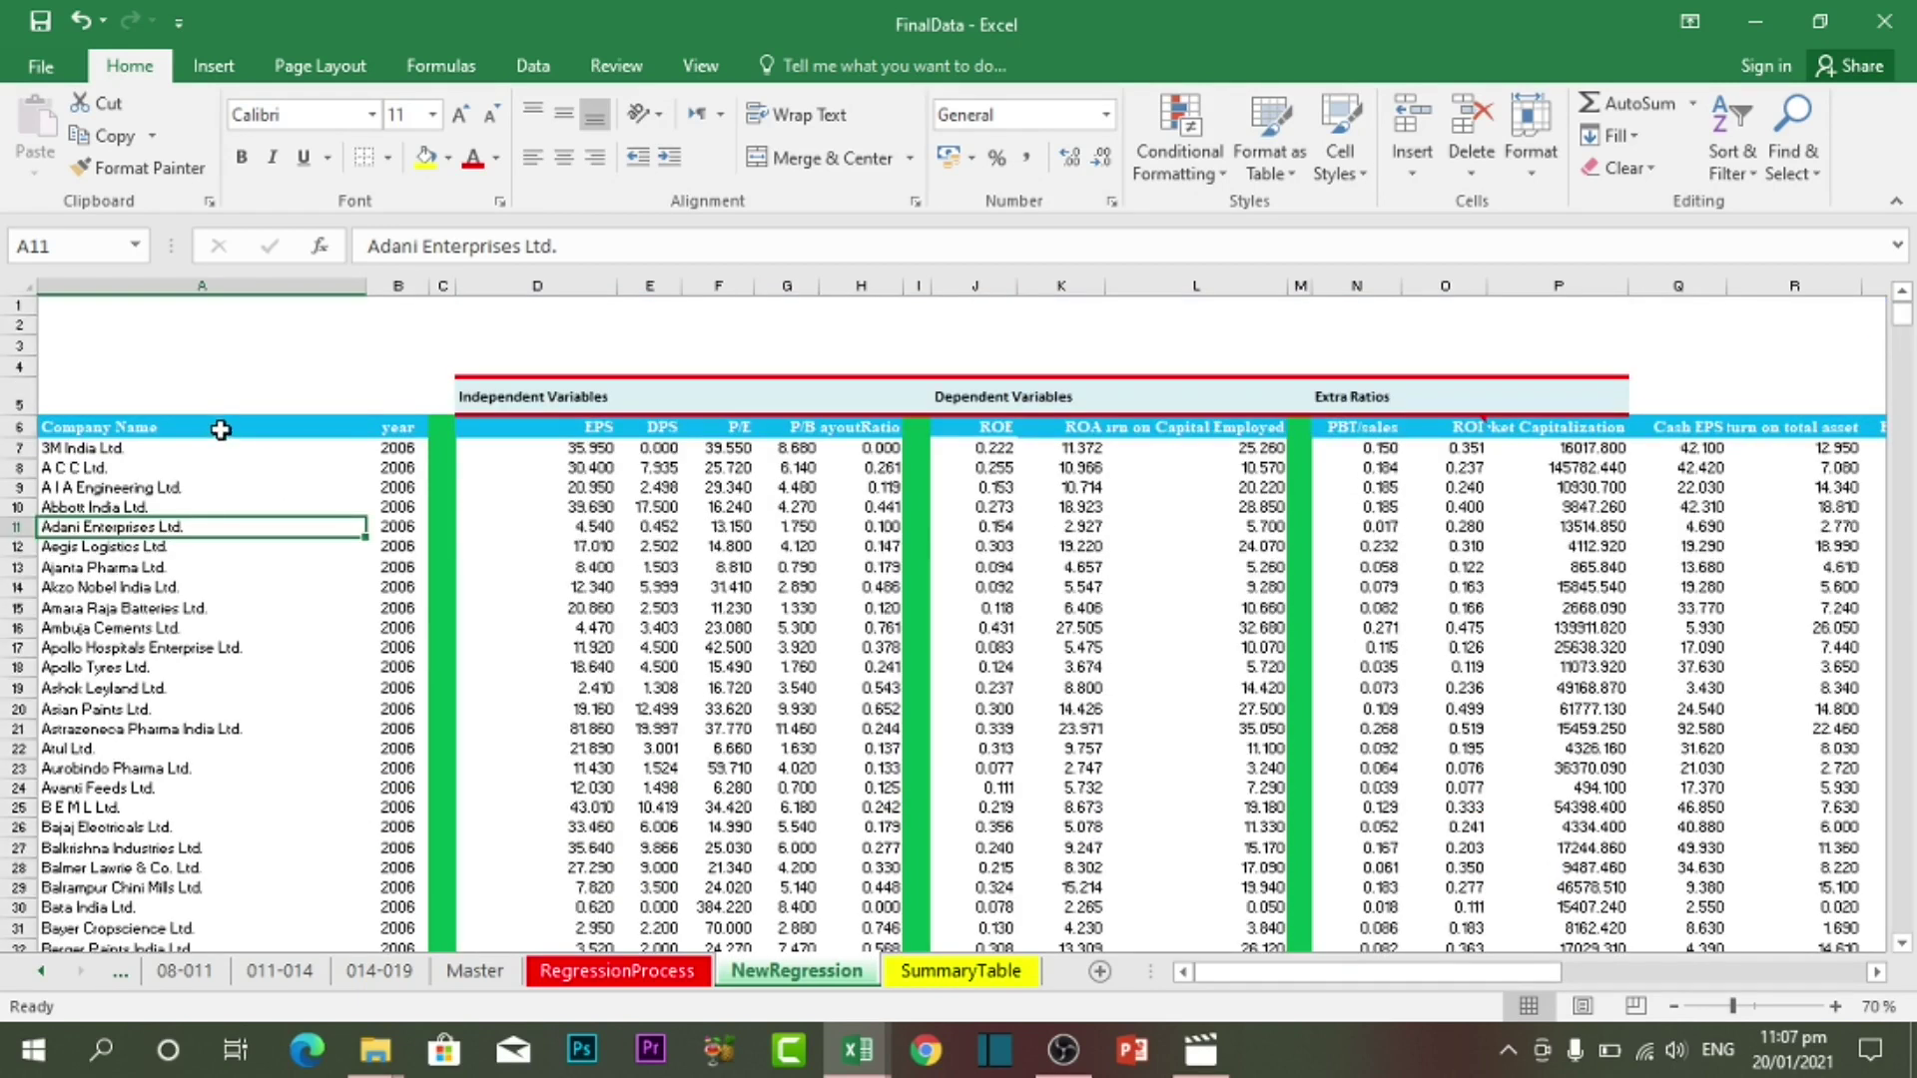
click(222, 430)
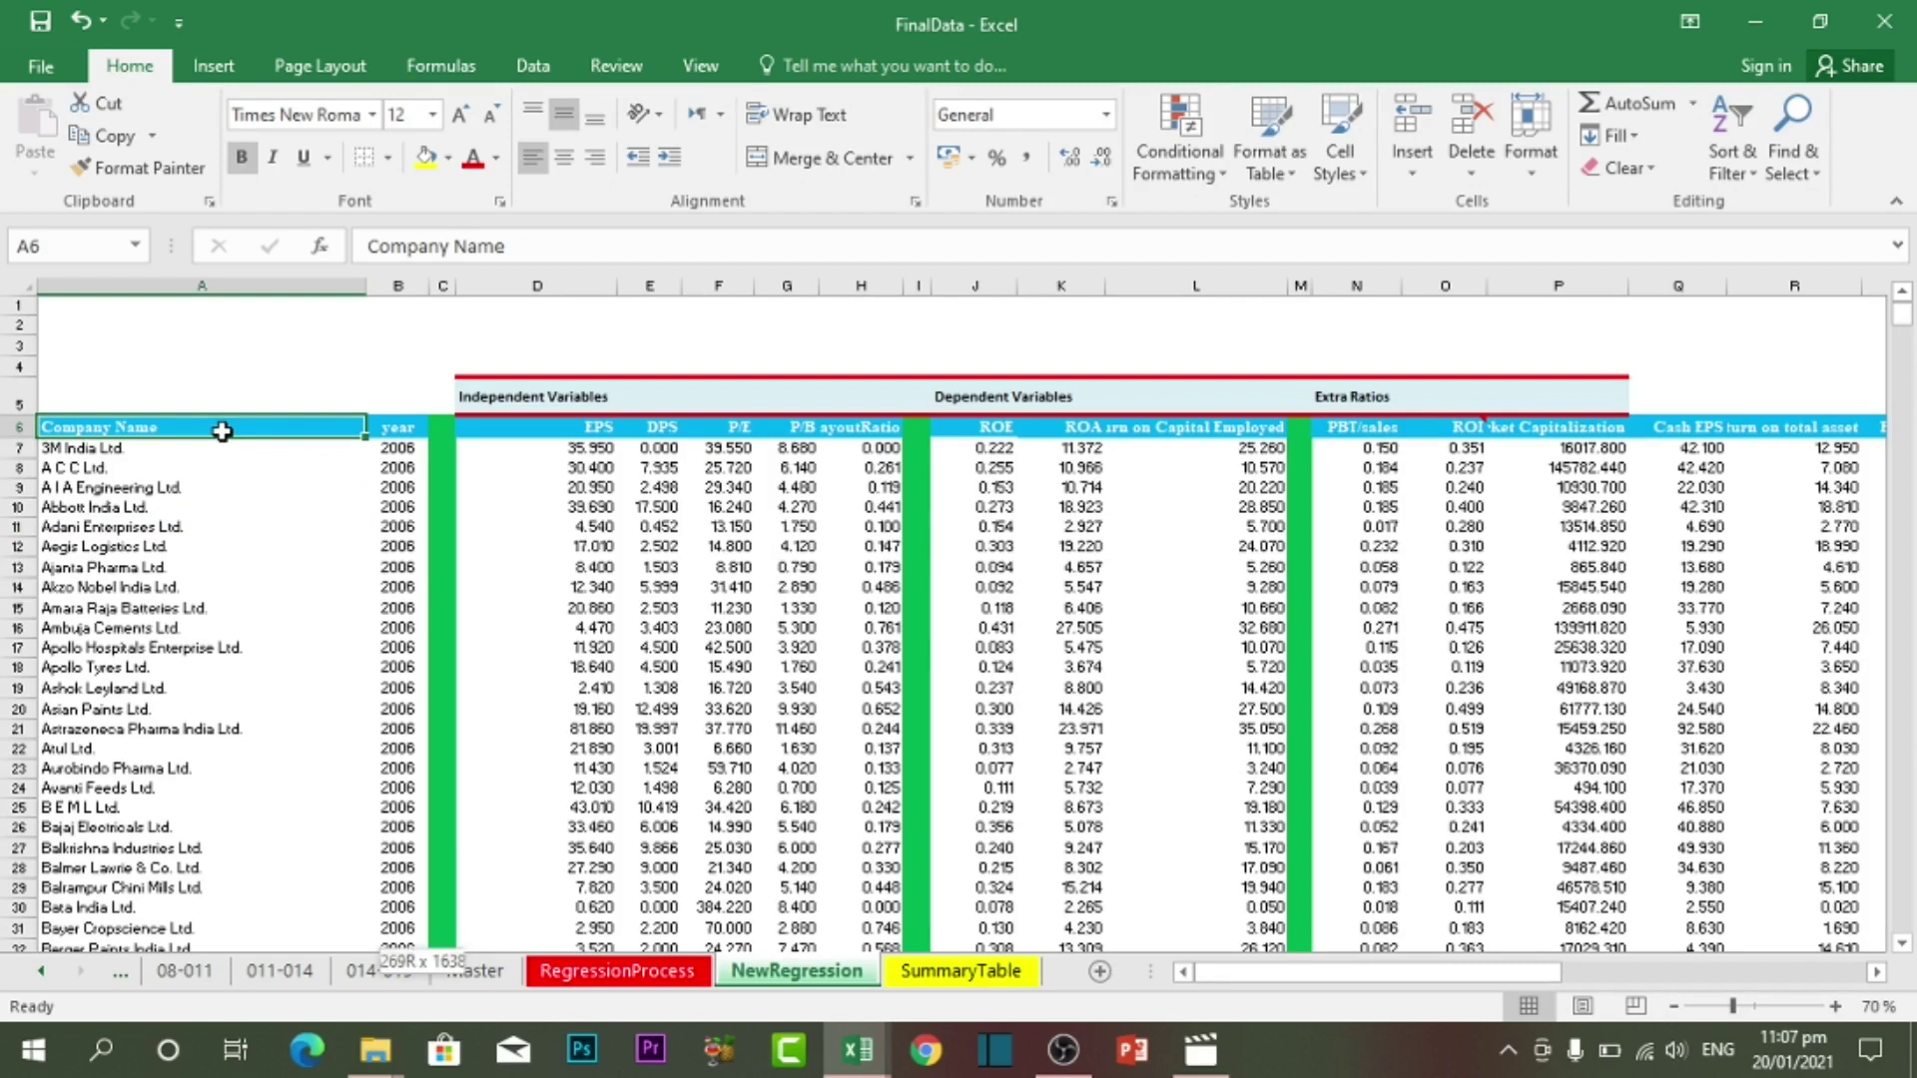
key(ctrl+shift+Down)
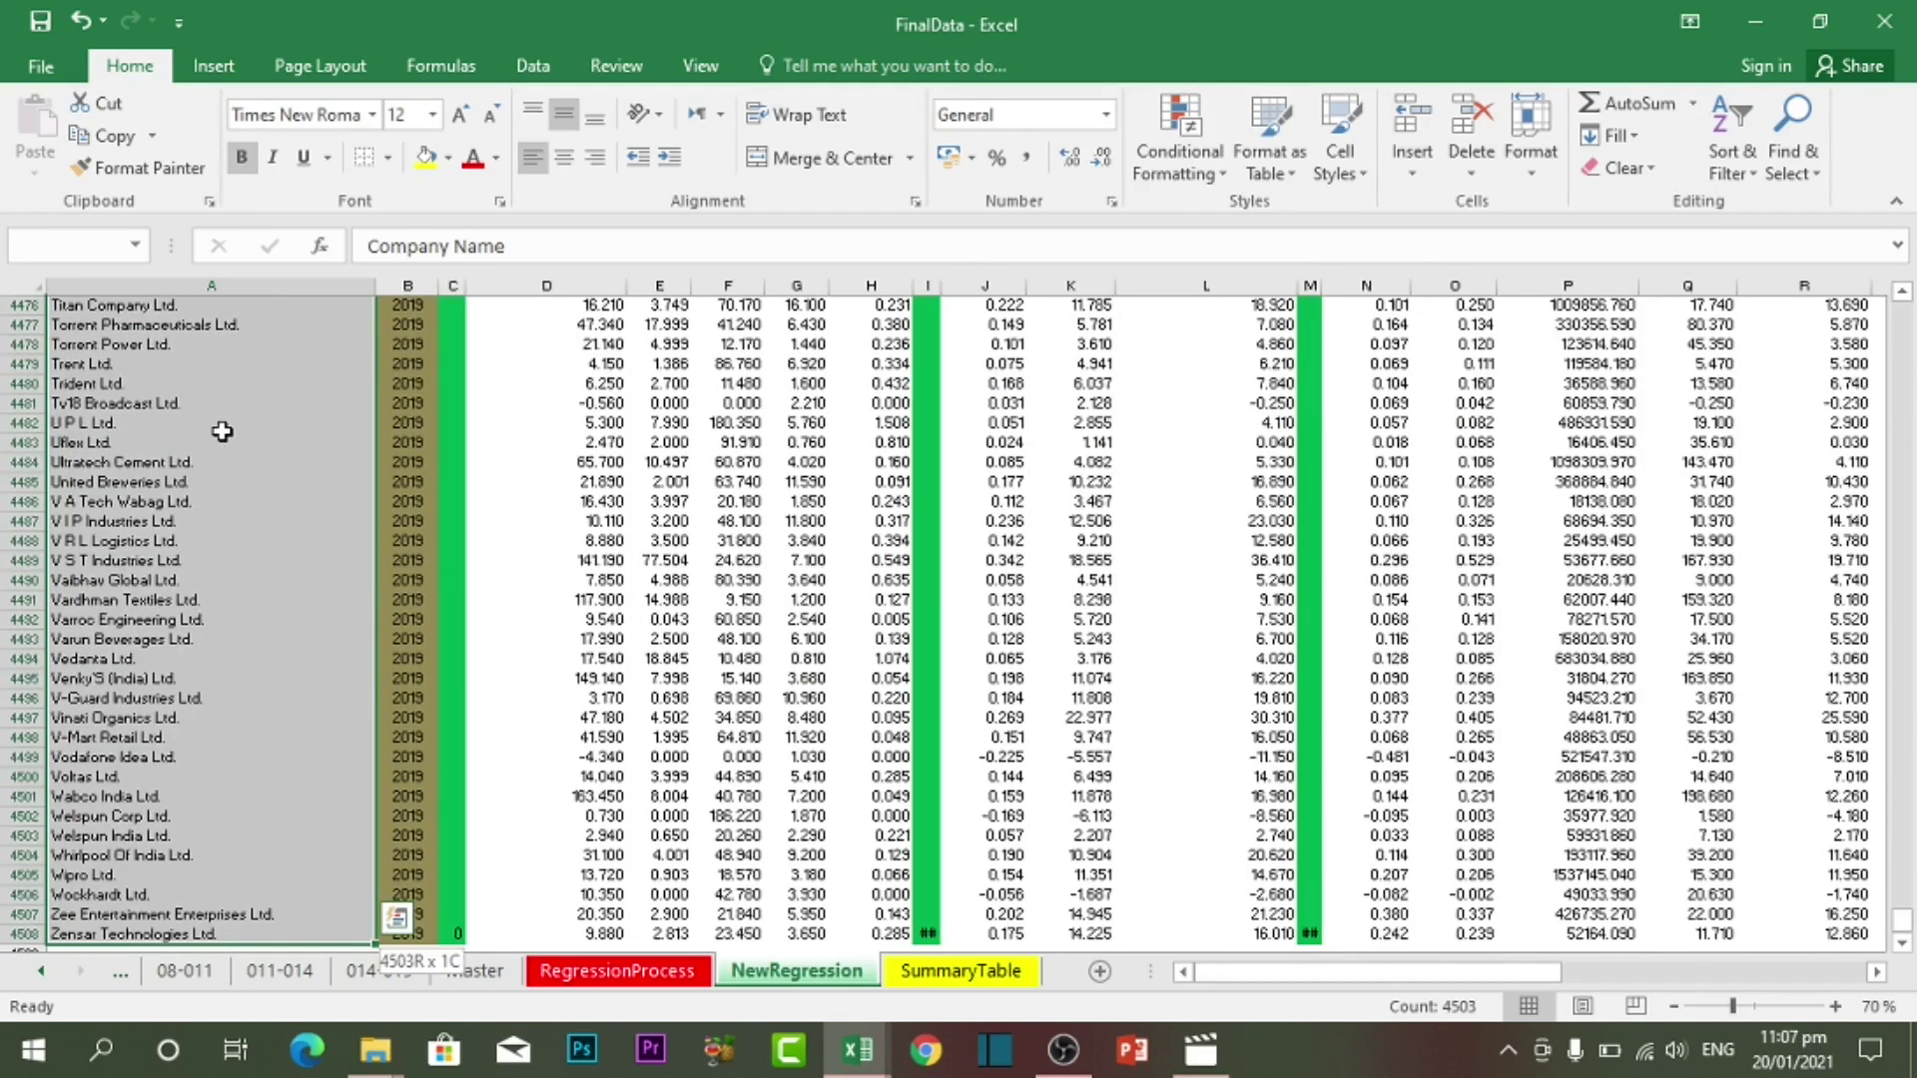
Extend the column A selection sideways through column J
key(shift+Right)
key(shift+Right)
key(shift+Right)
key(shift+Right)
key(shift+Right)
key(shift+Right)
key(shift+Right)
key(shift+Right)
key(shift+Right)
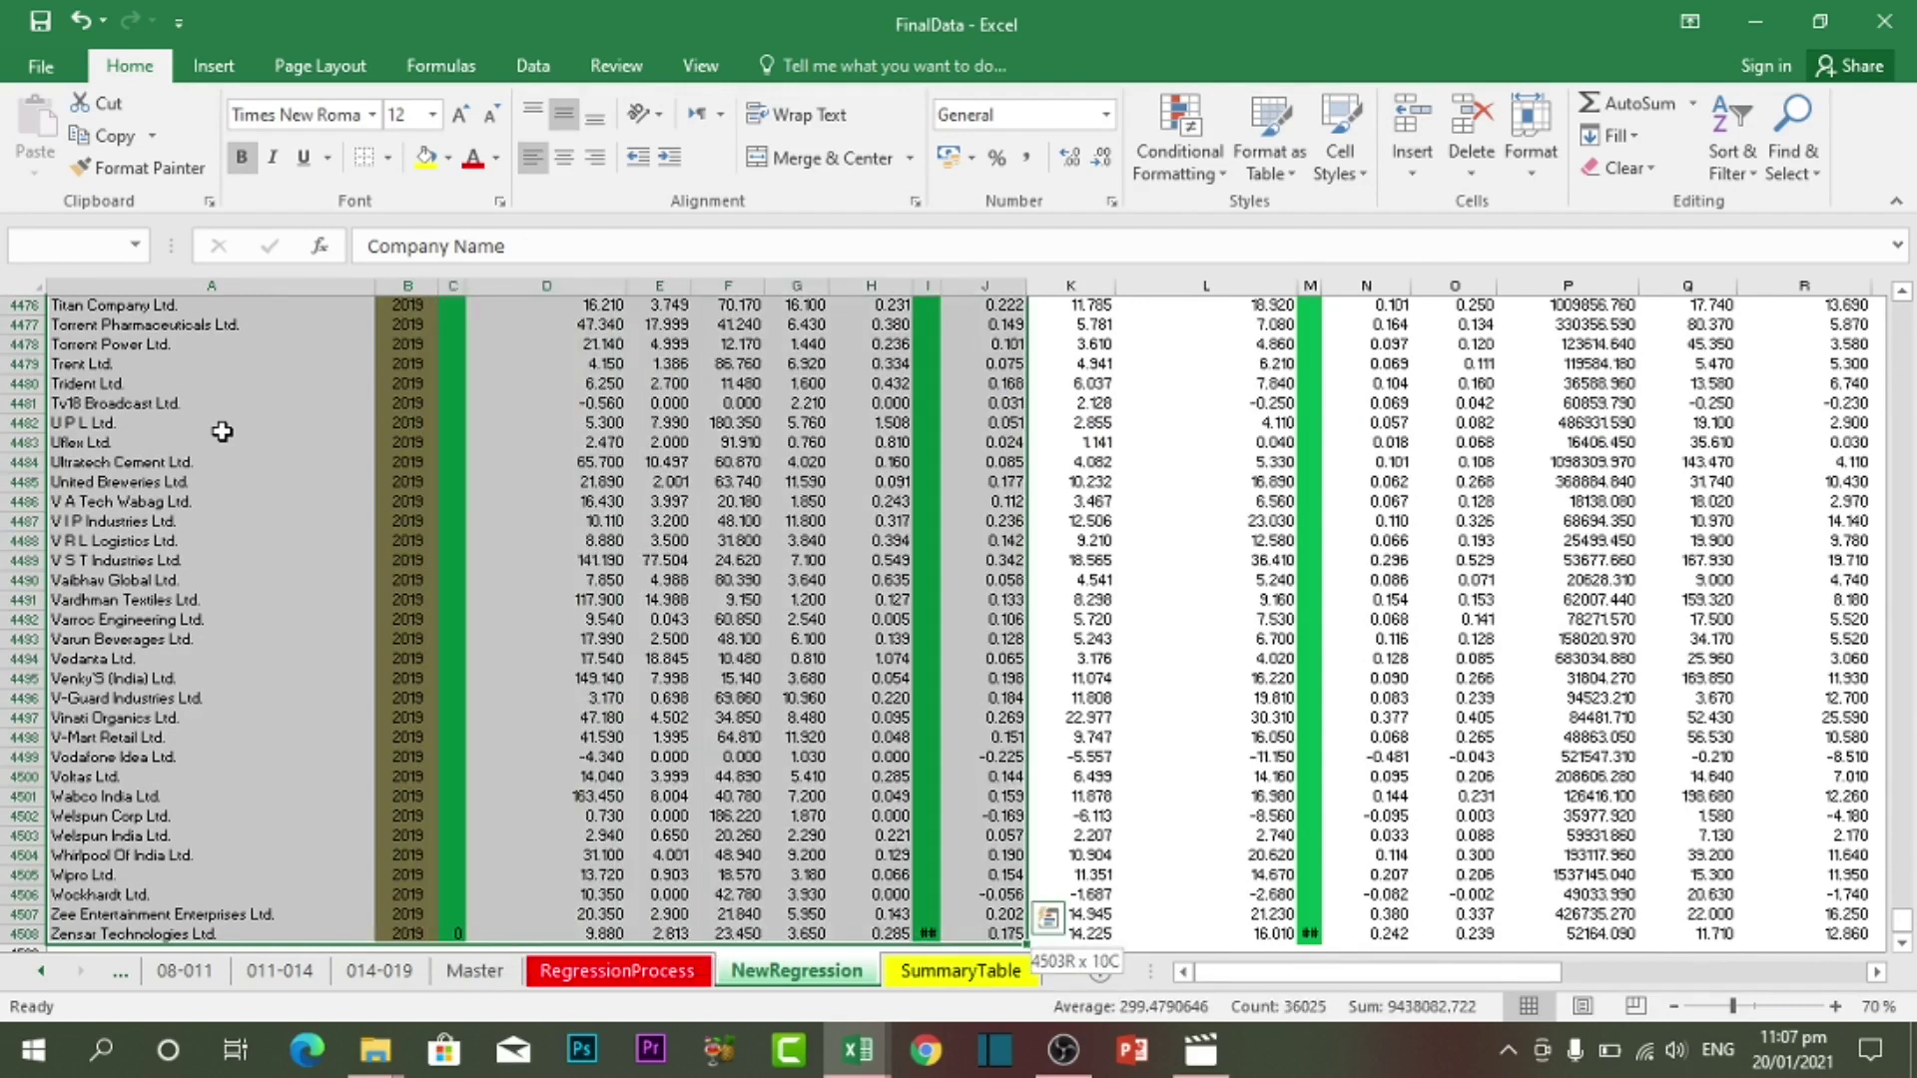
Shrink the selection from column J back to column A only
key(shift+Left)
key(shift+Left)
key(shift+Left)
key(shift+Left)
key(shift+Left)
key(shift+Left)
key(shift+Left)
key(shift+Left)
key(shift+Left)
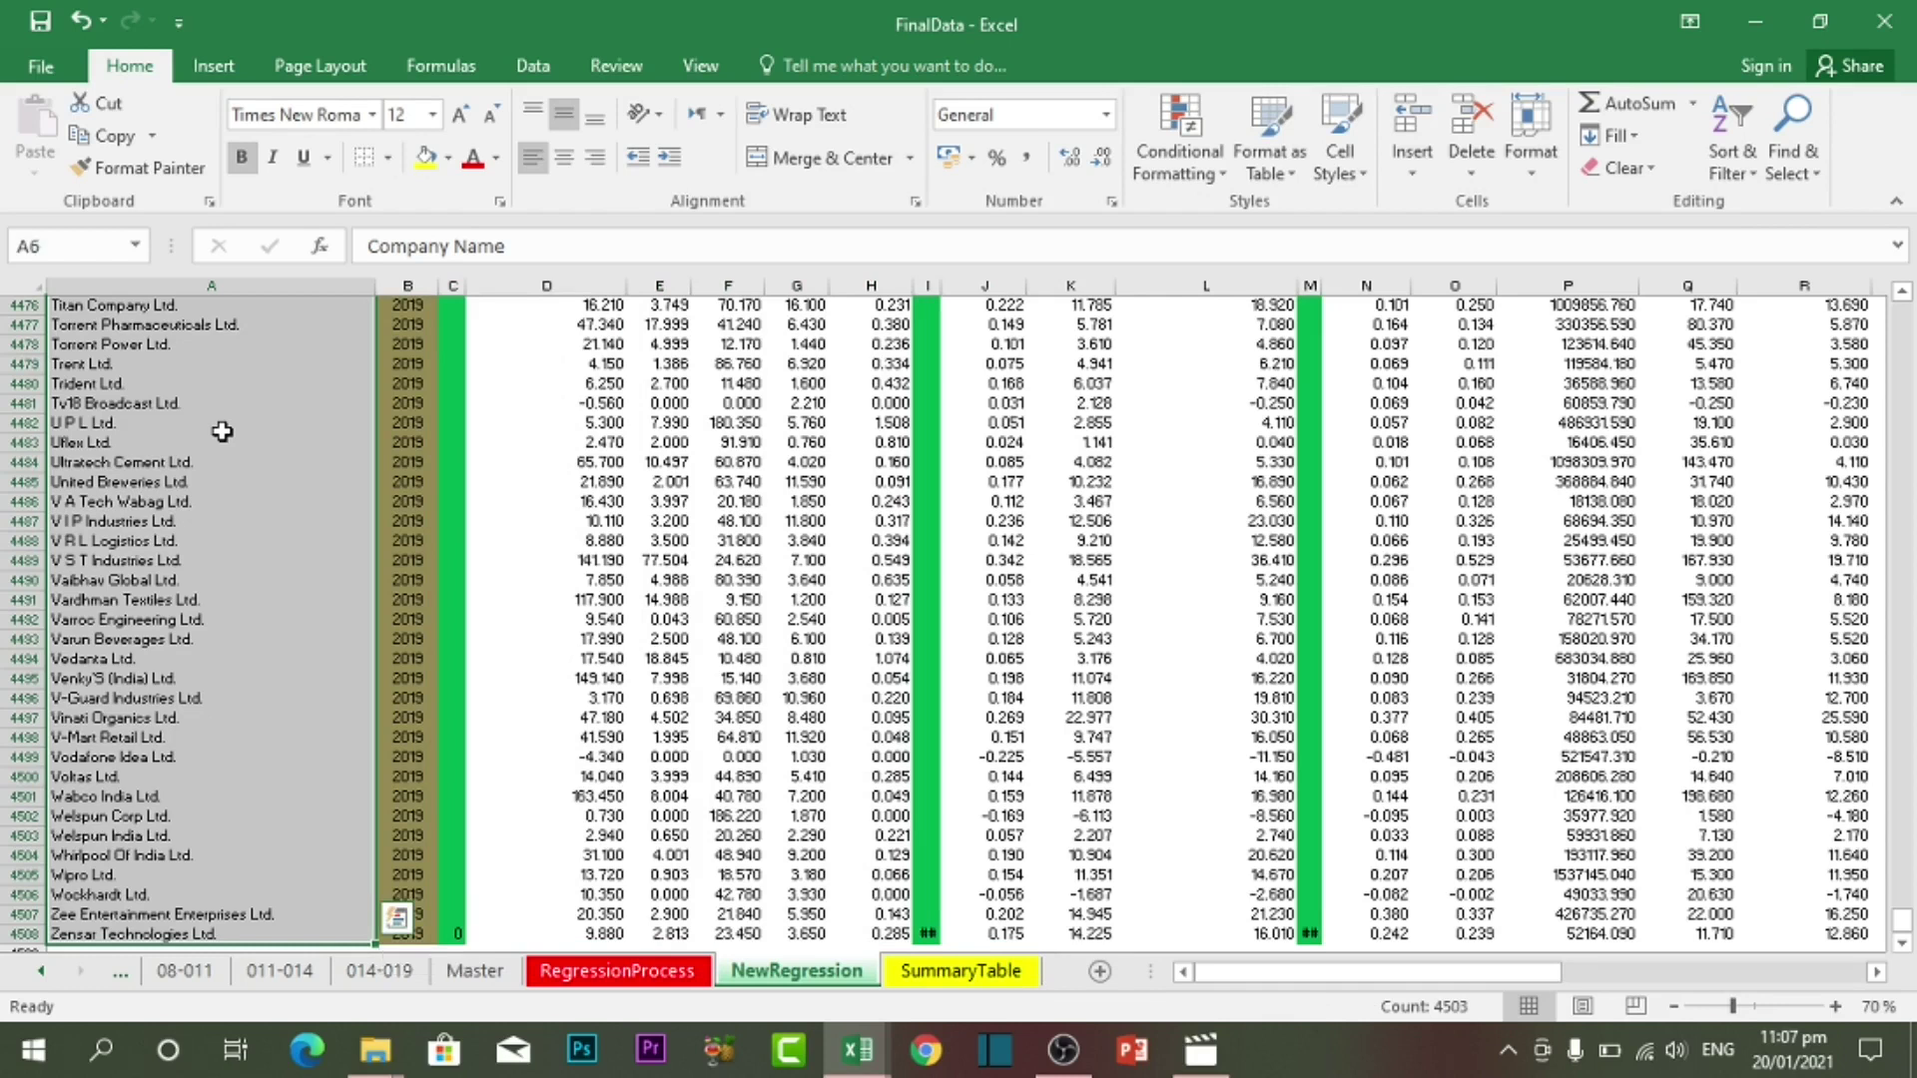
scroll(238, 379, up, 17)
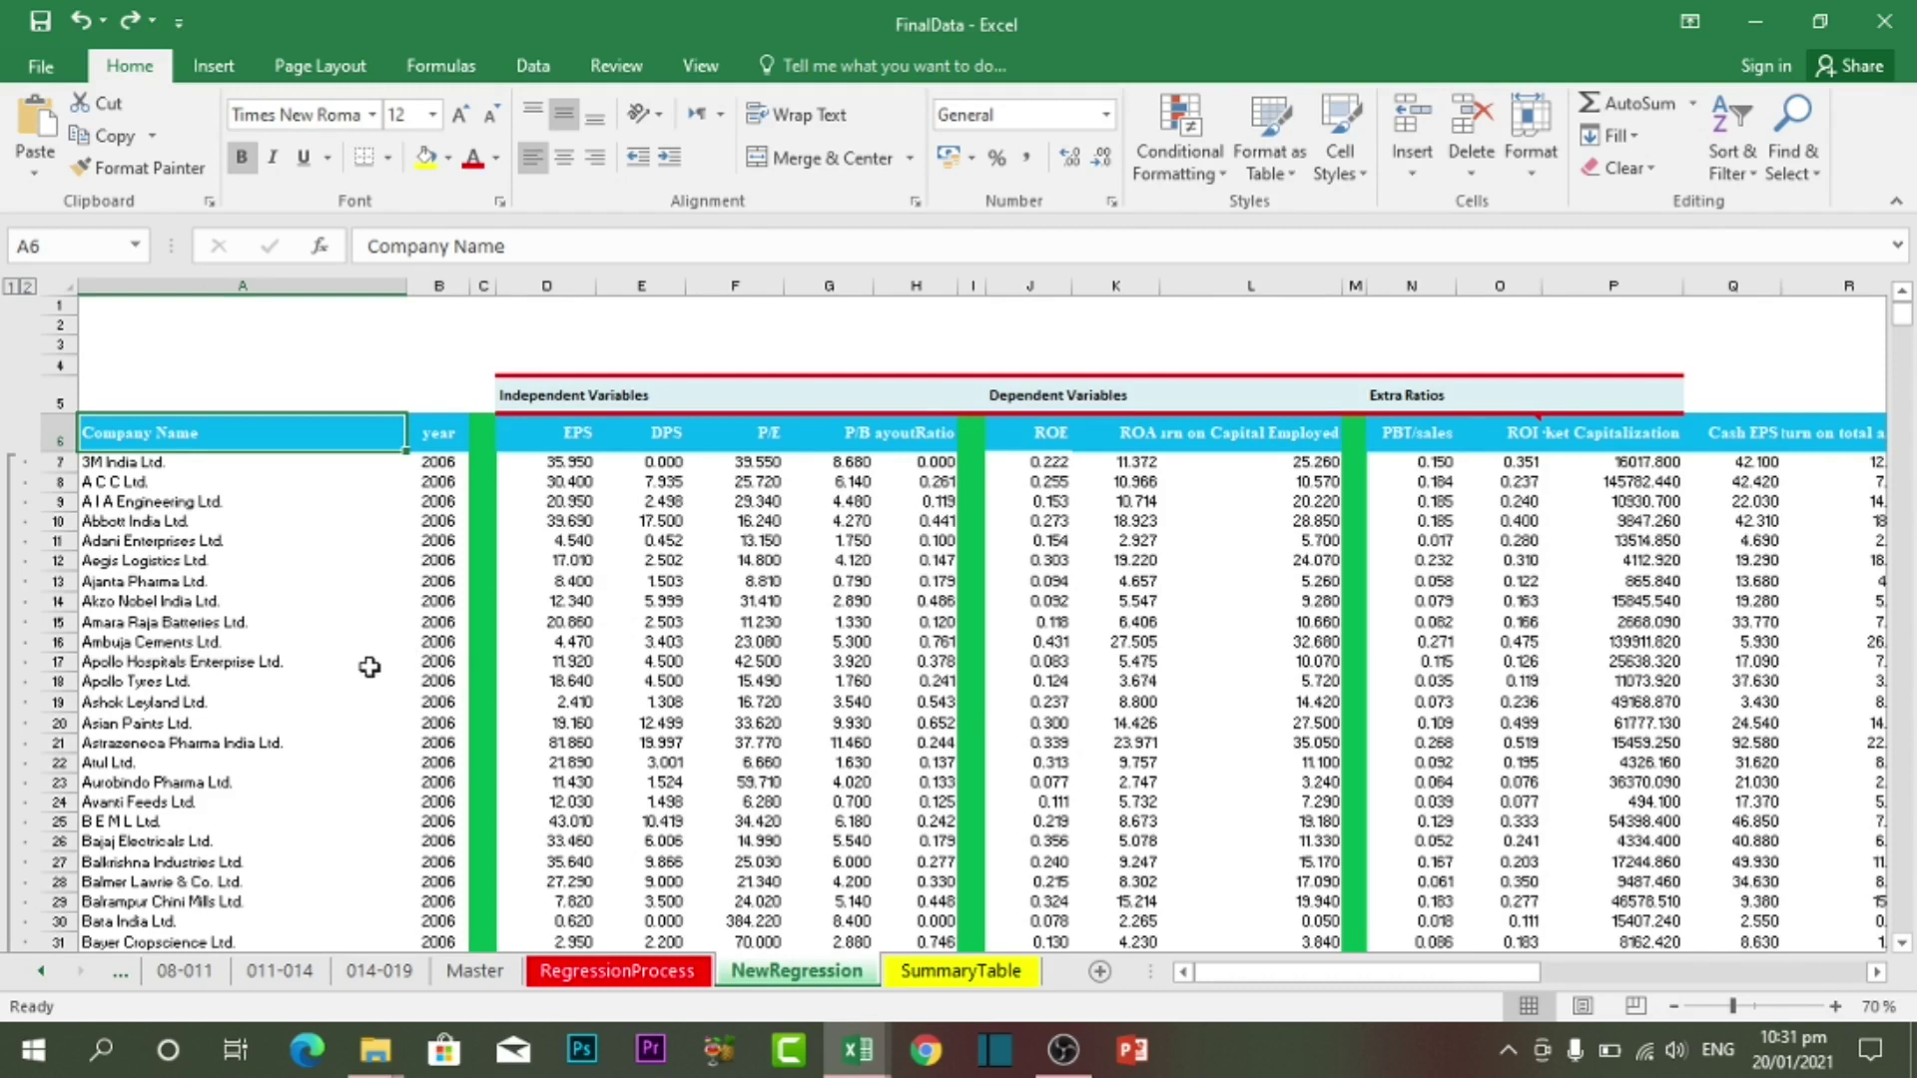
In the EmployeeAttendence workbook, view the January attendance sheet and return to the Home sheet
key(ctrl+k)
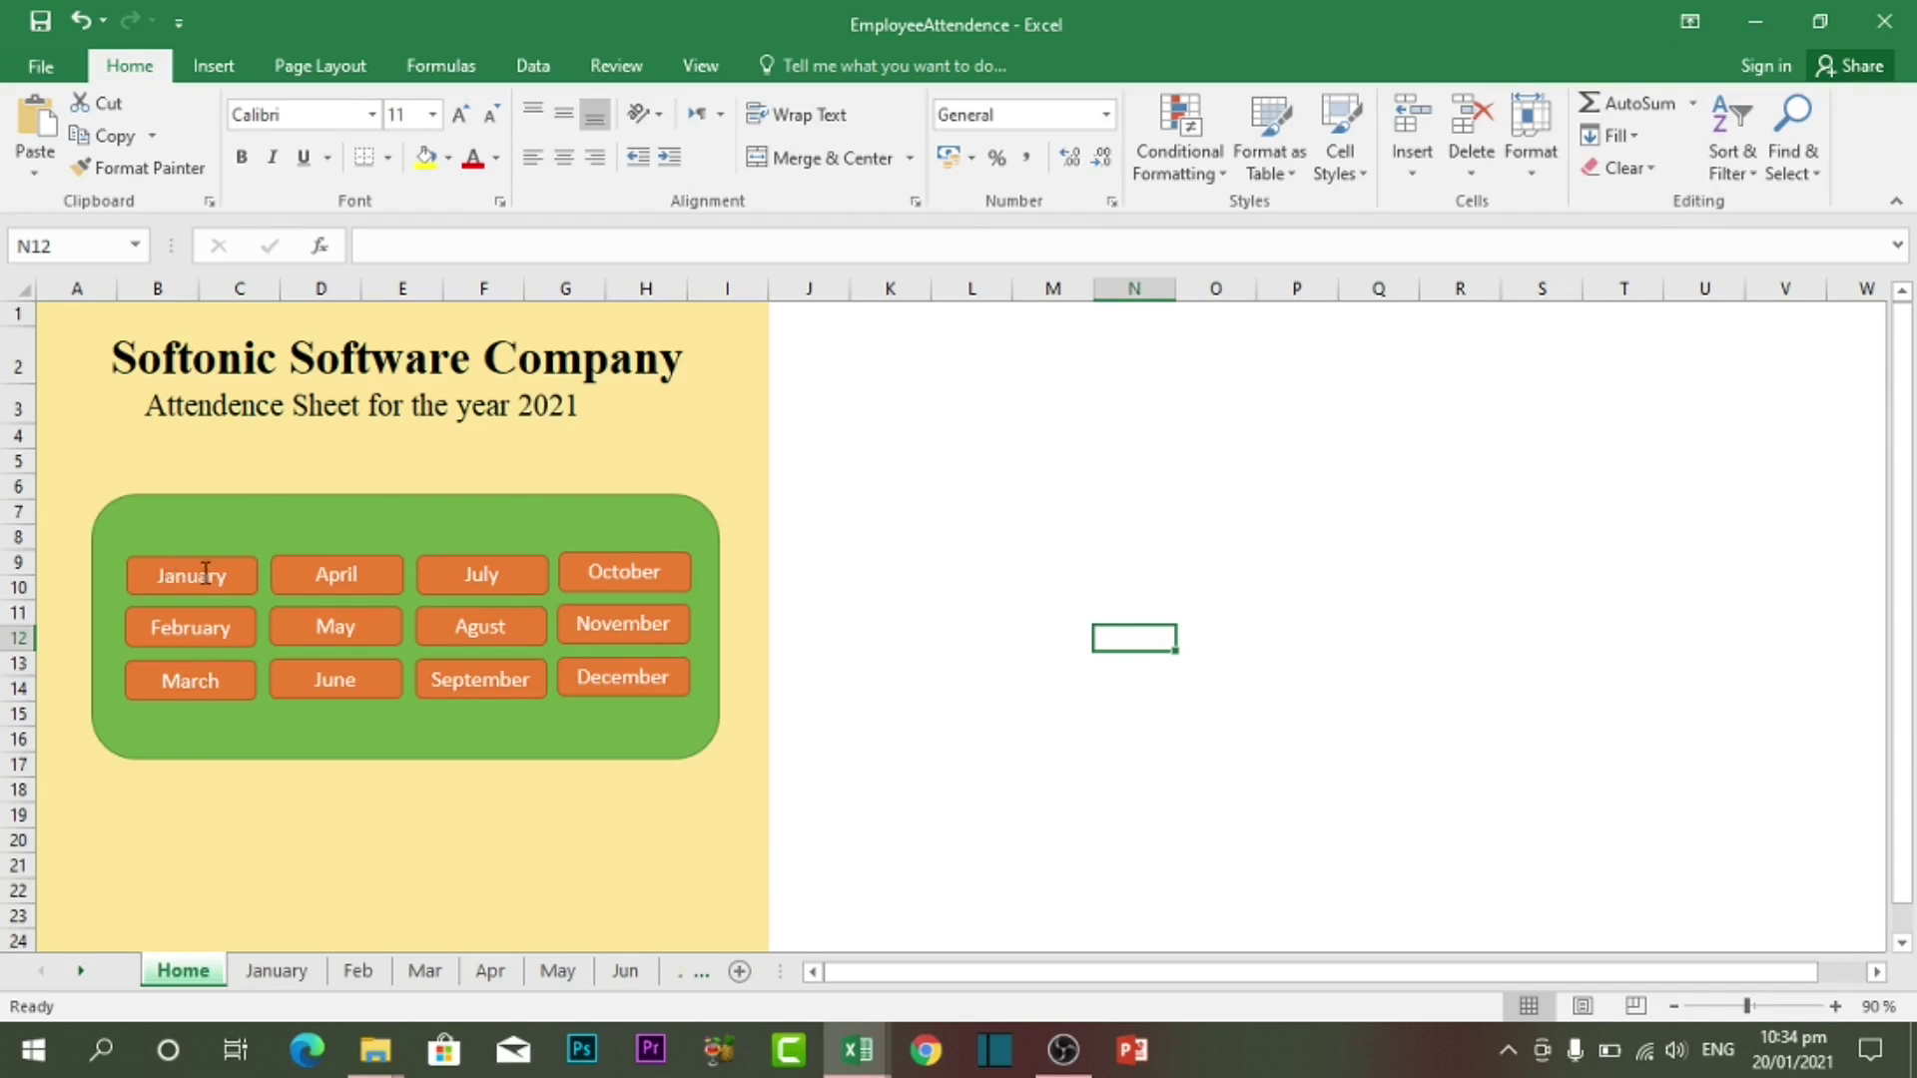
click(285, 977)
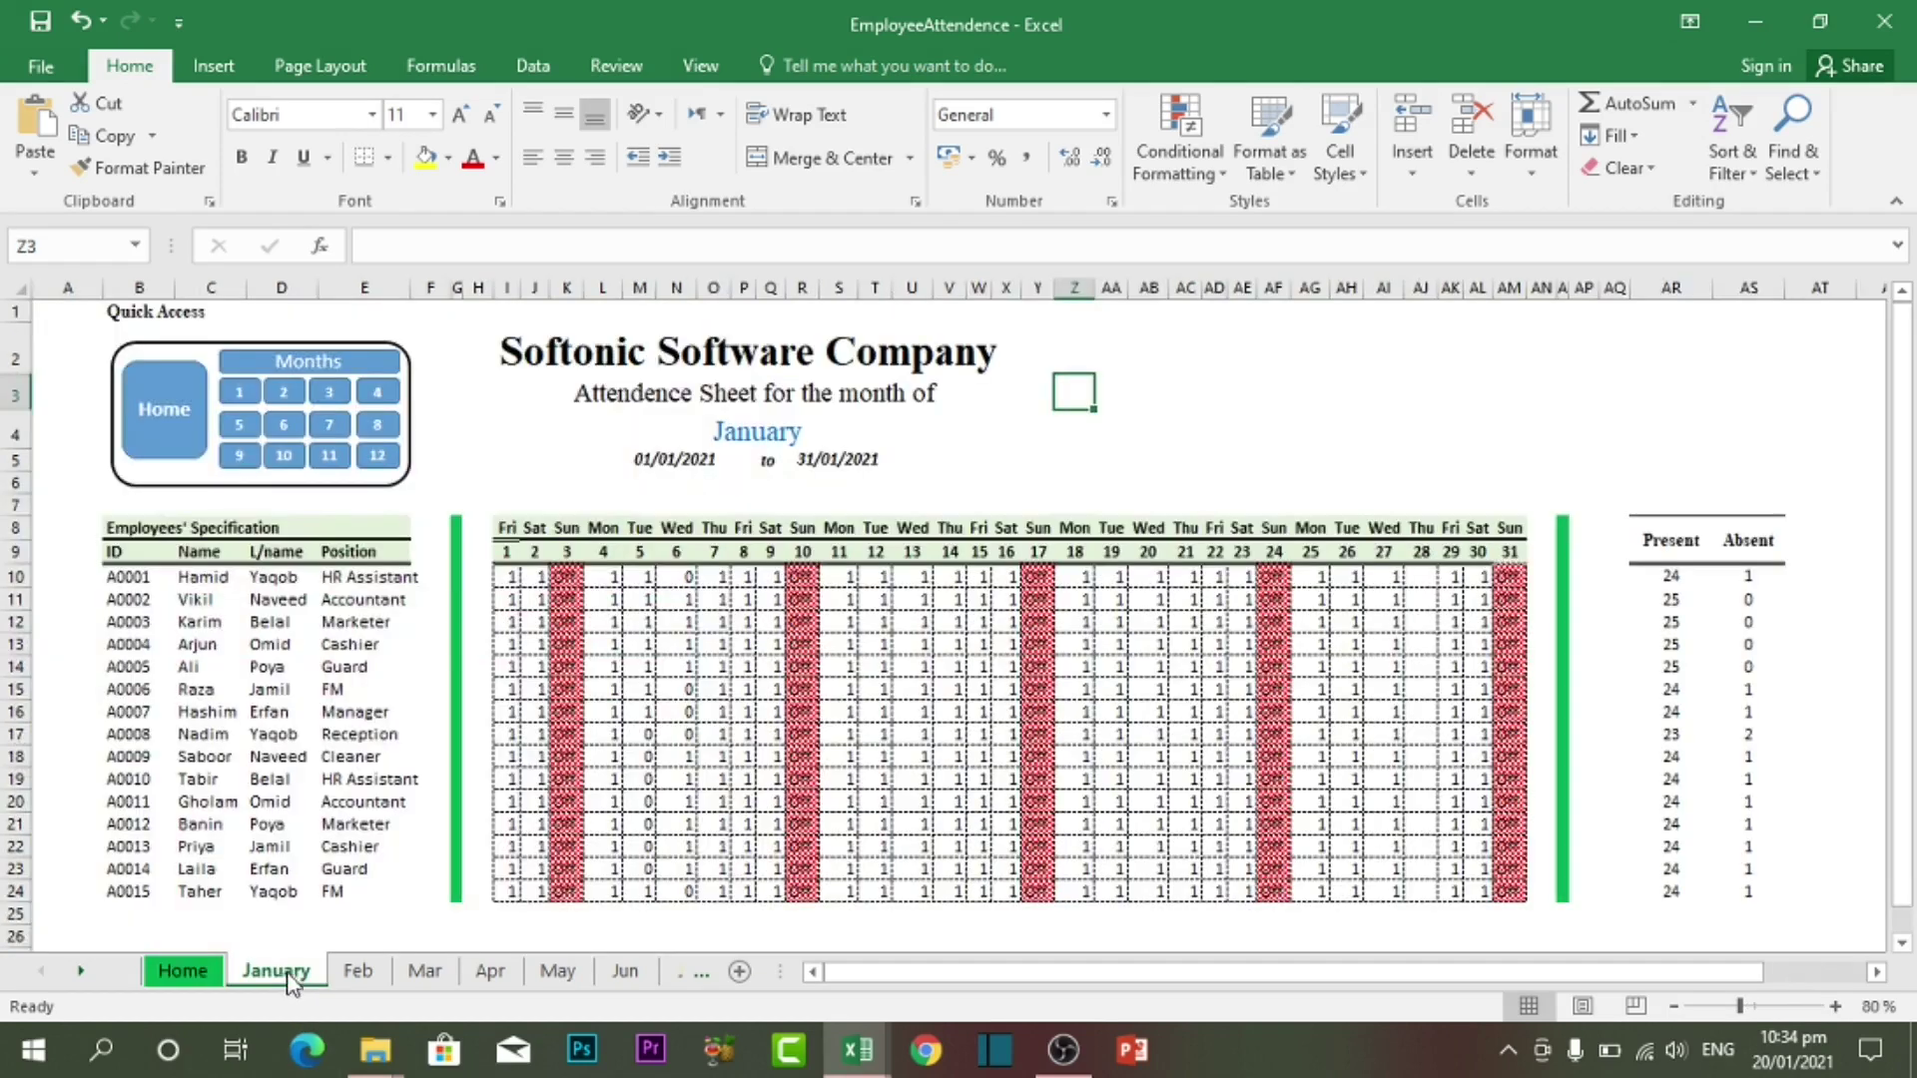
click(834, 665)
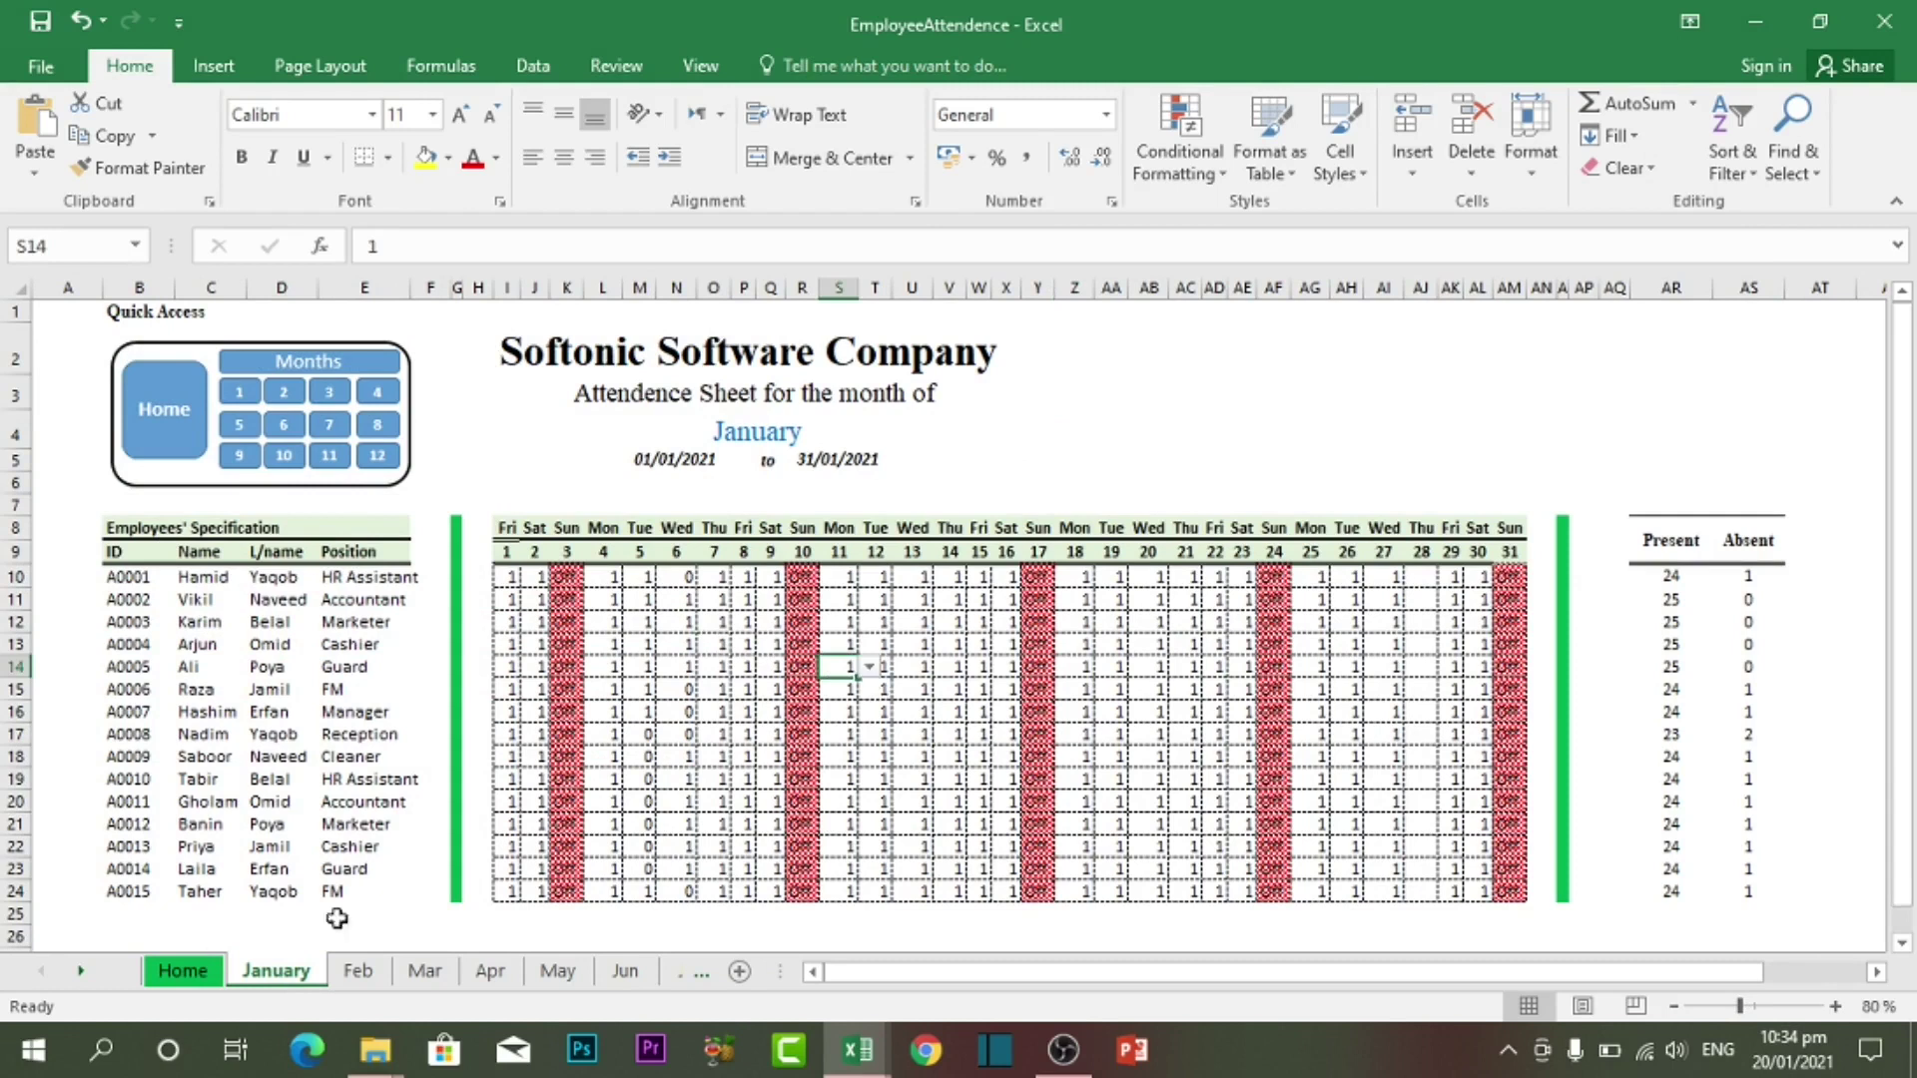
click(183, 970)
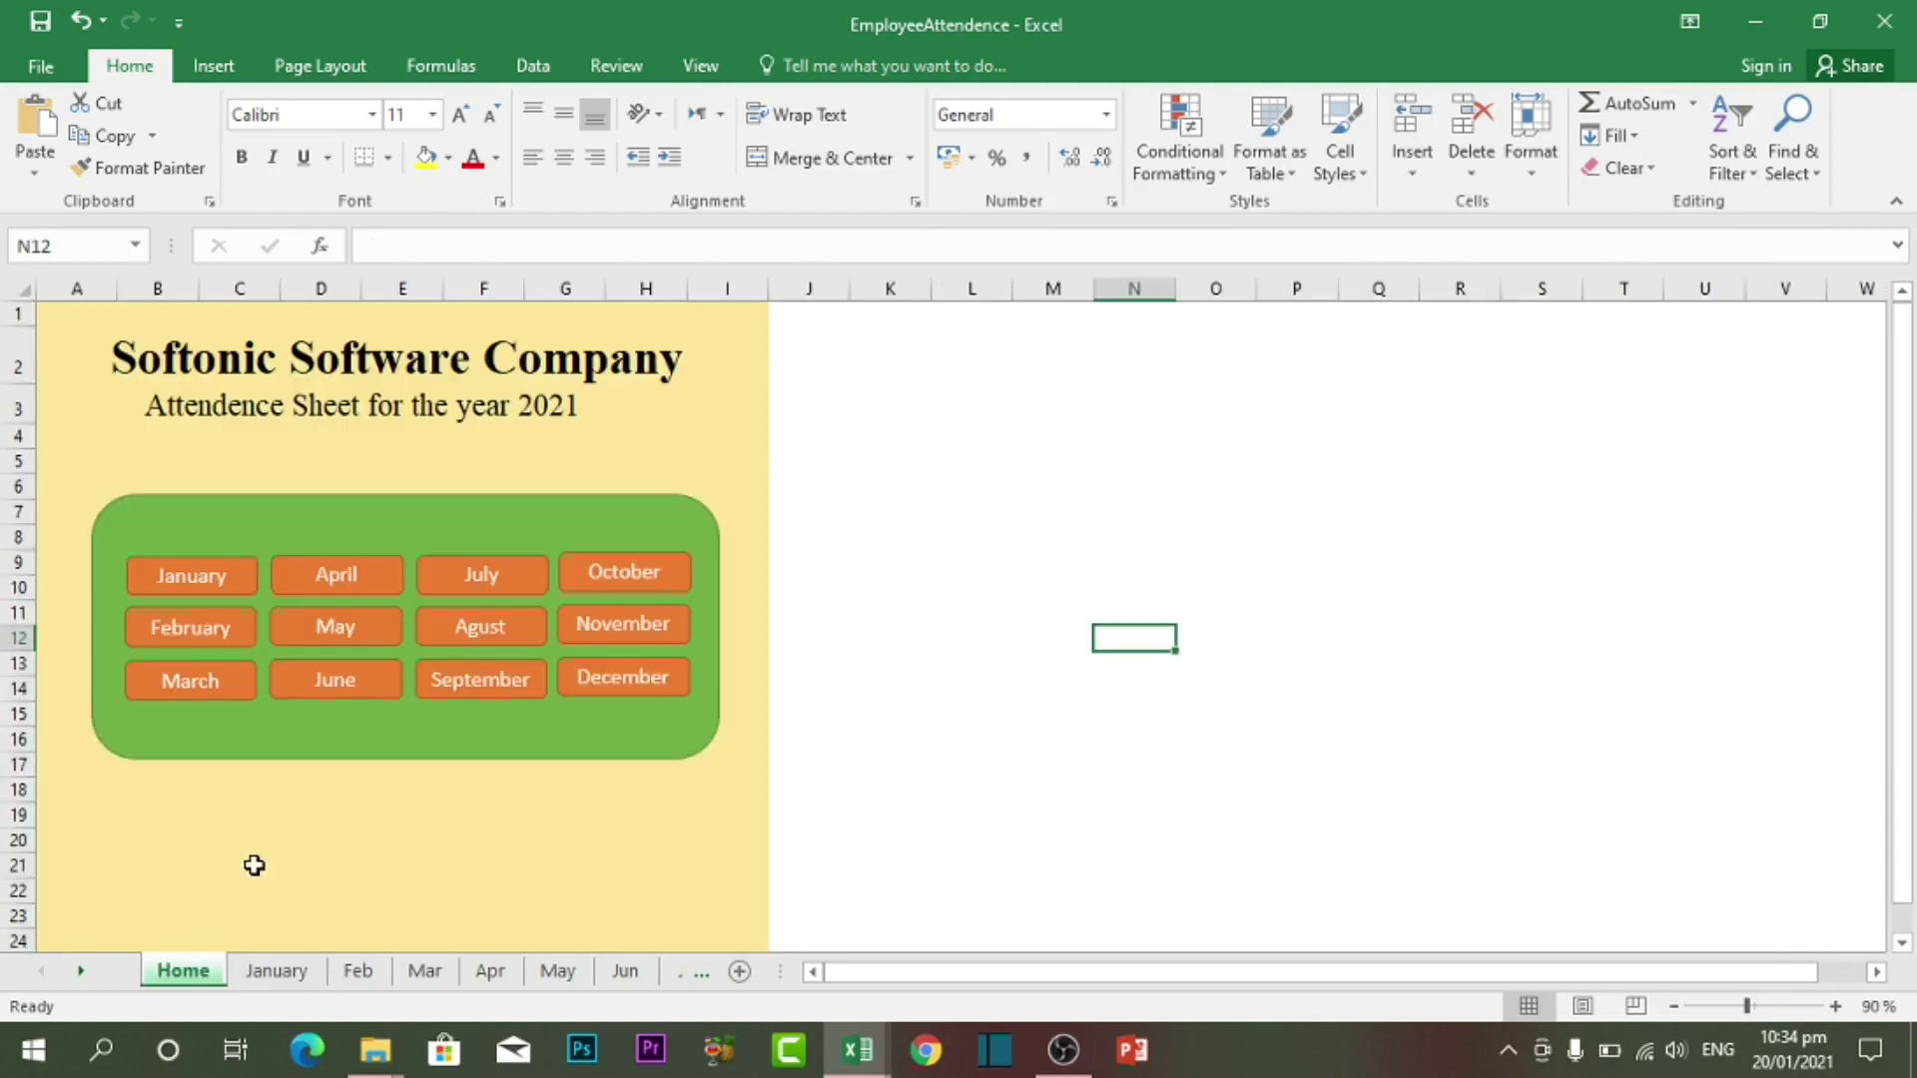
Hyperlink the January button on the Home sheet to the January sheet in this document and test the link
ctrl+click(191, 576)
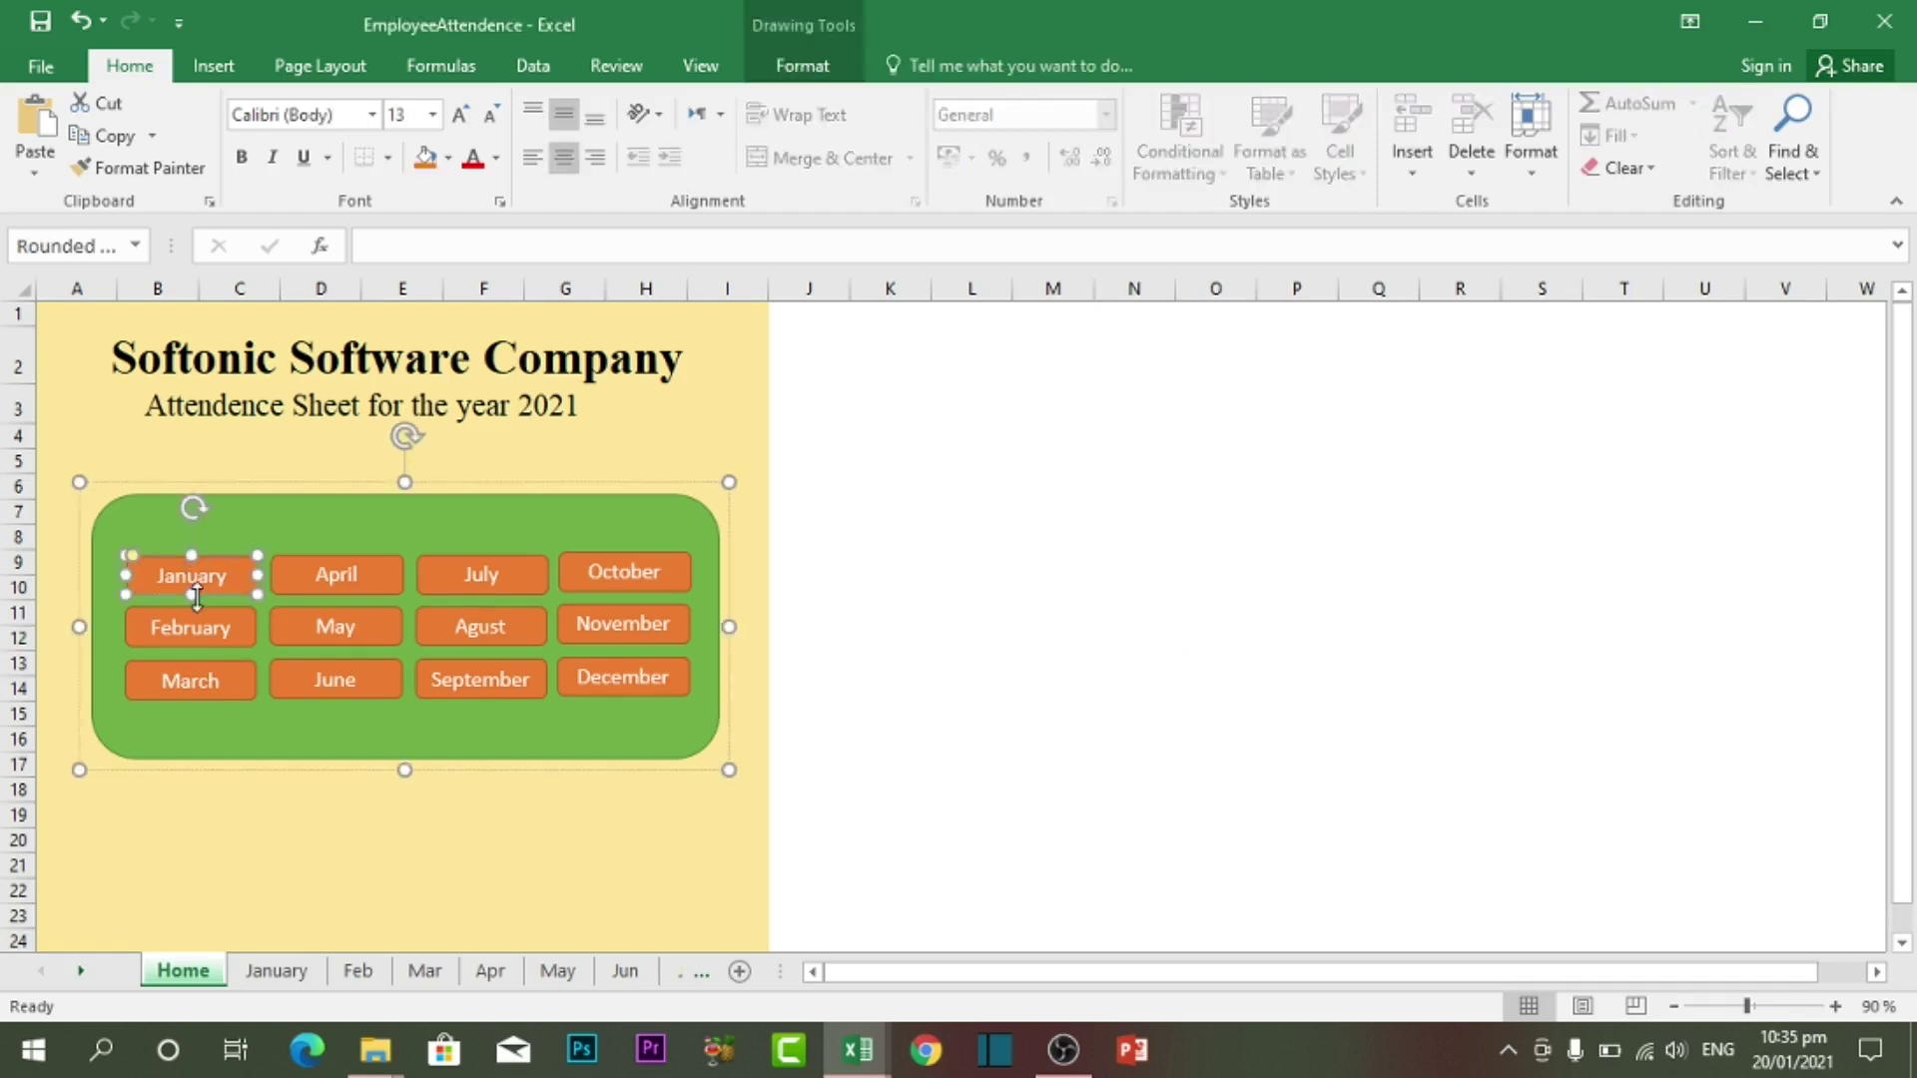
key(ctrl+k)
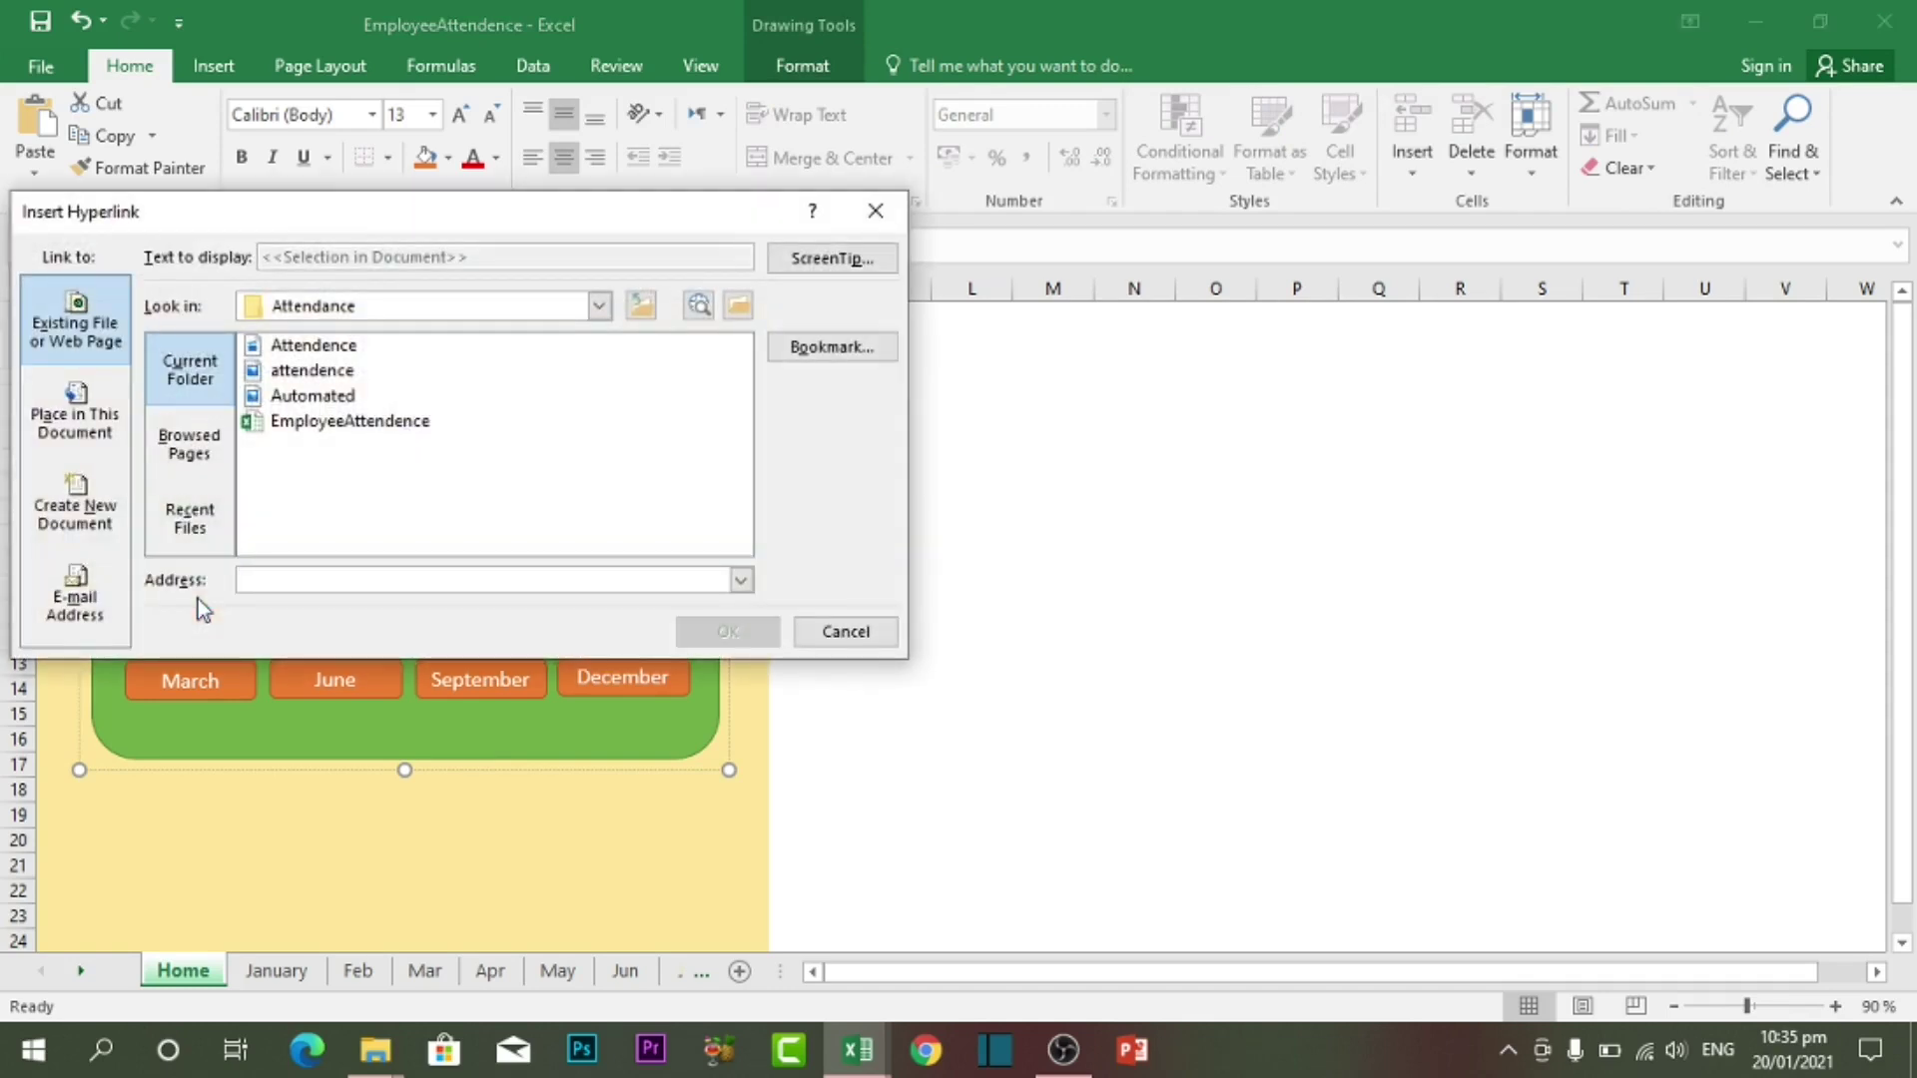
drag(524, 211, 851, 330)
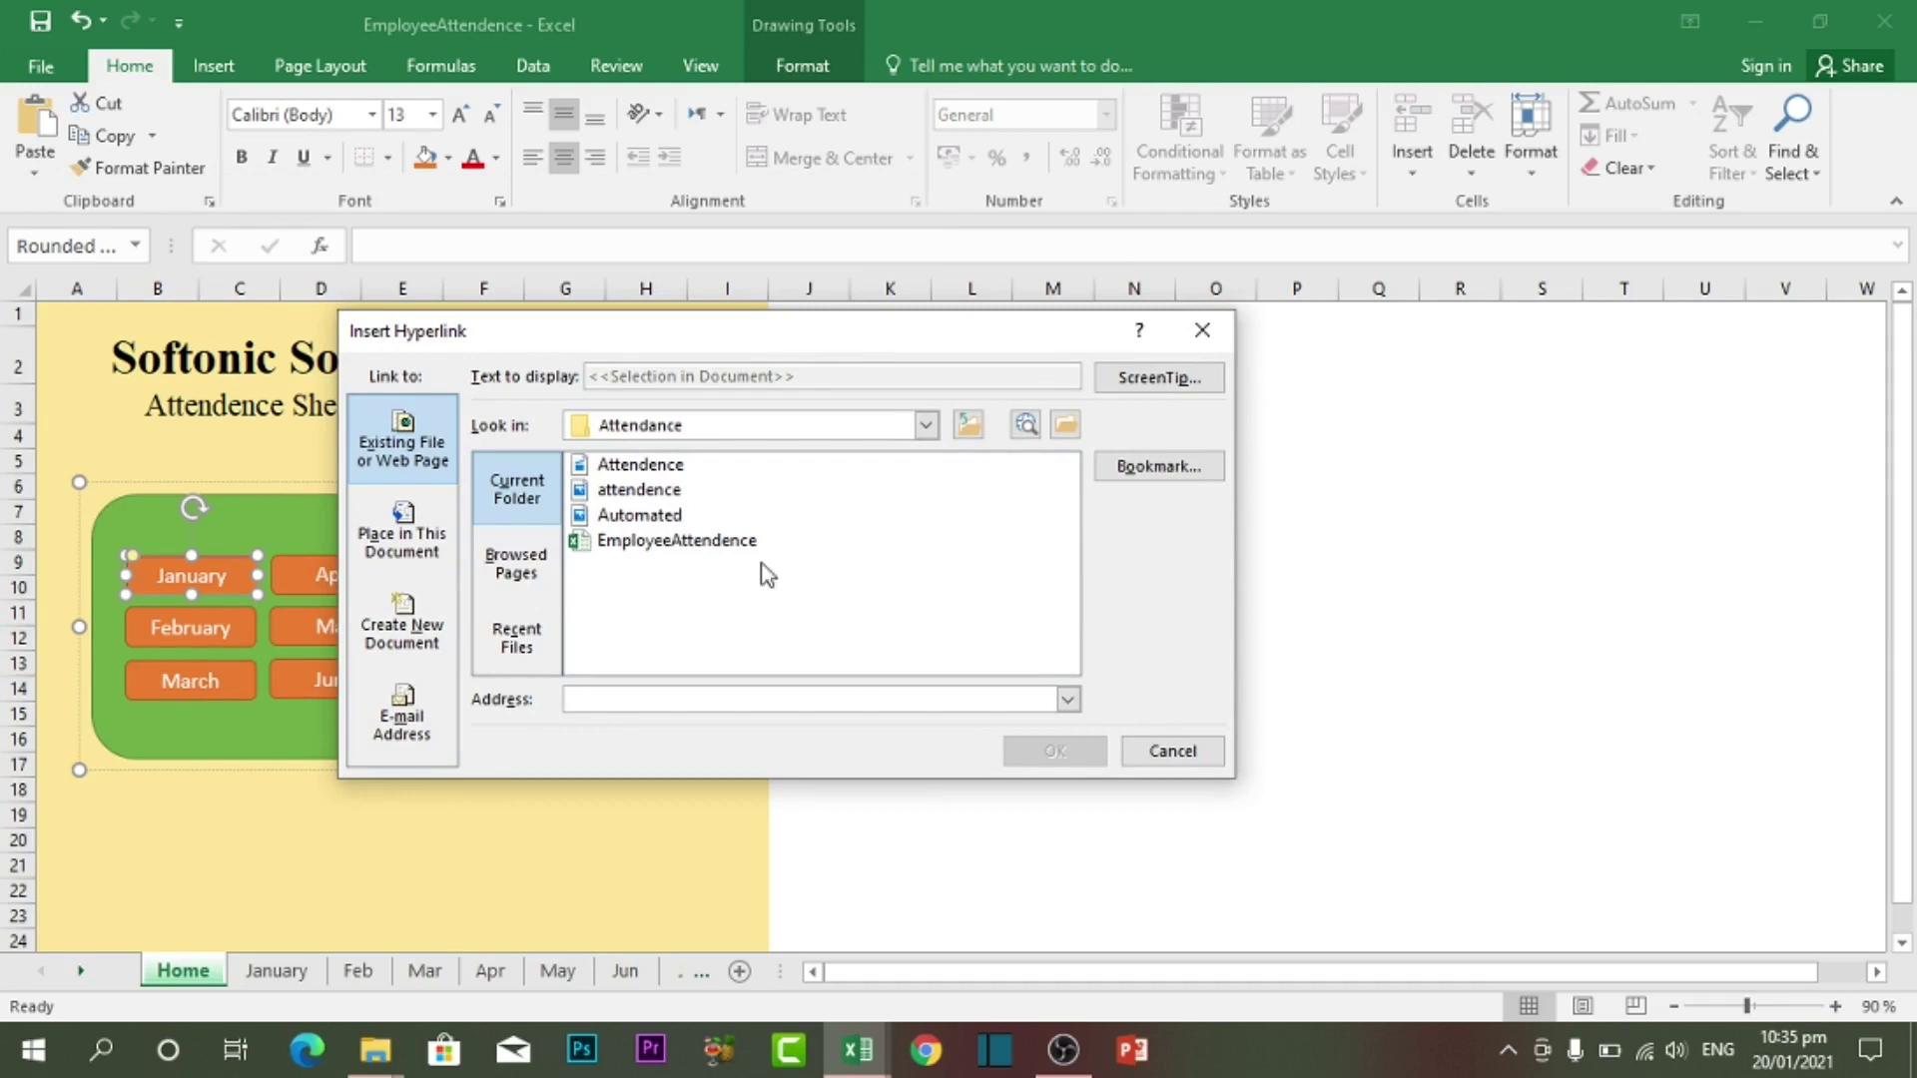
click(424, 557)
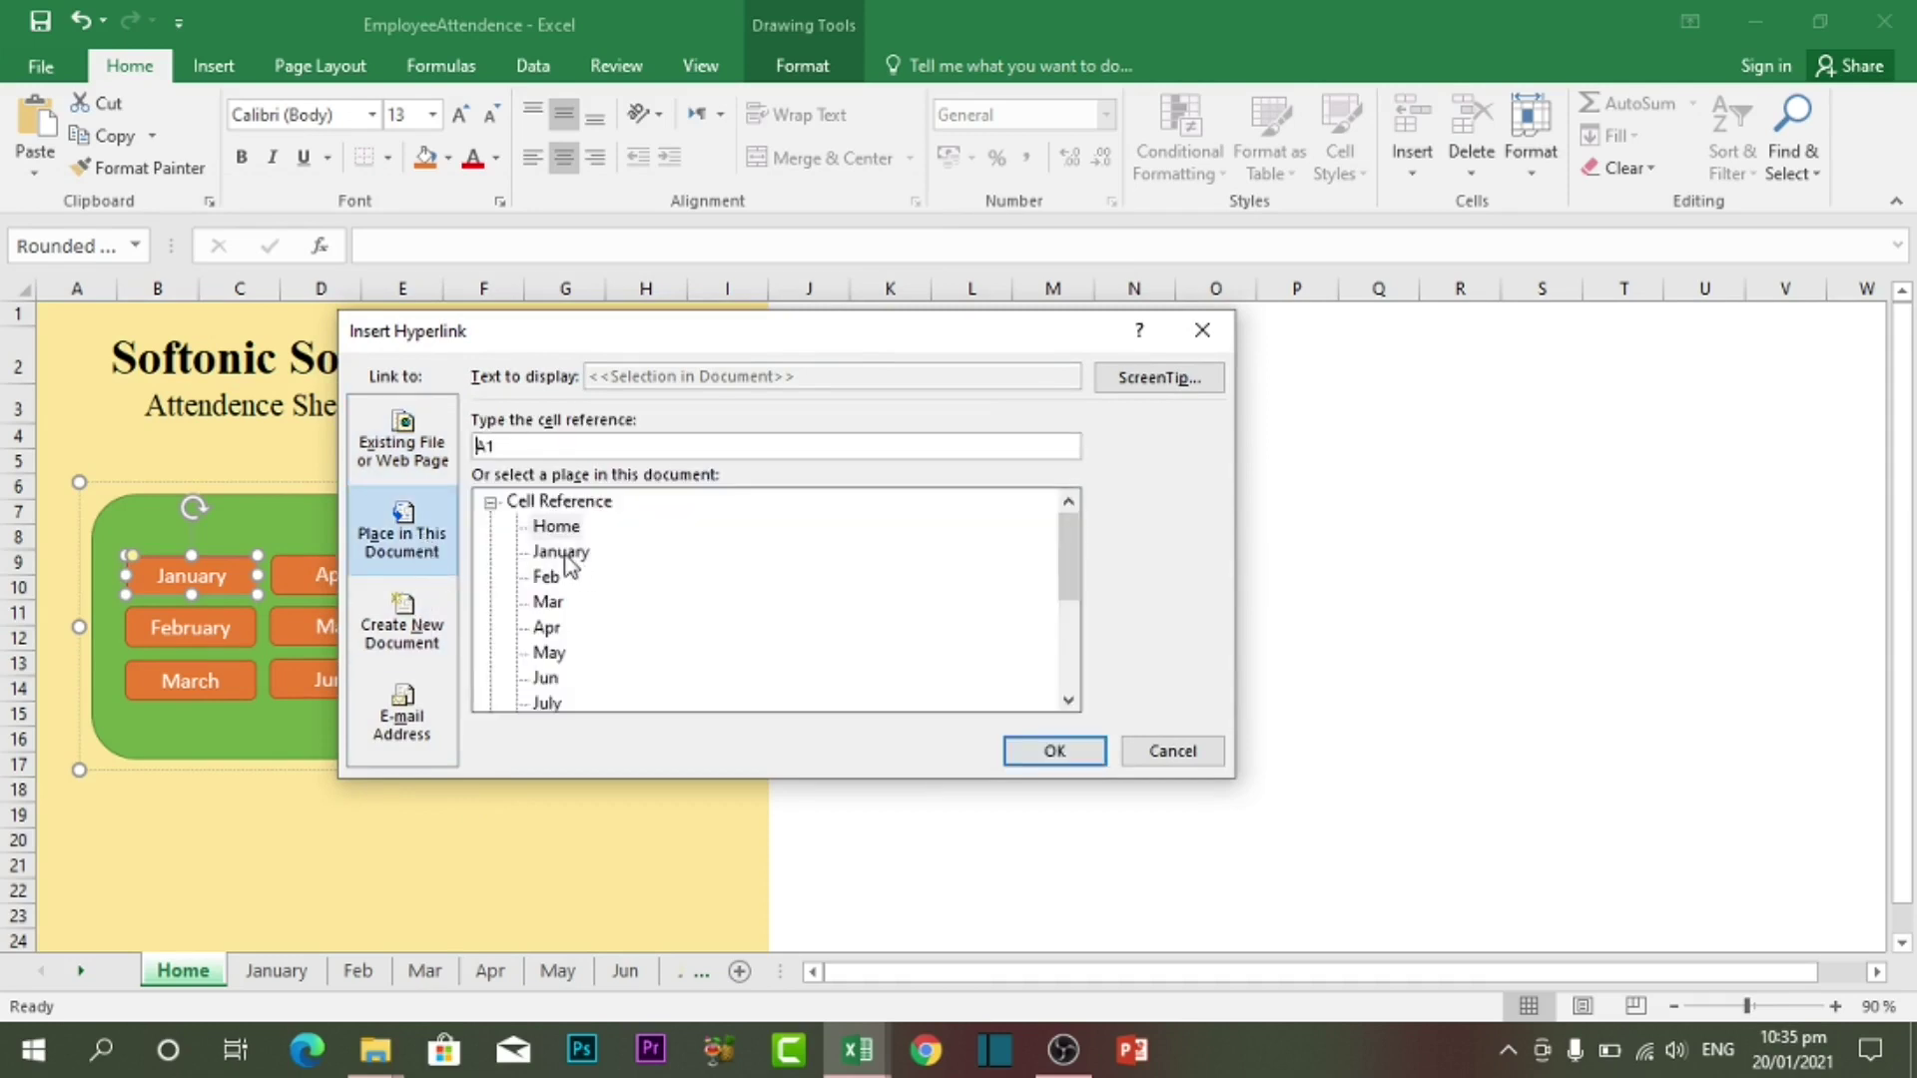
click(559, 552)
click(1029, 753)
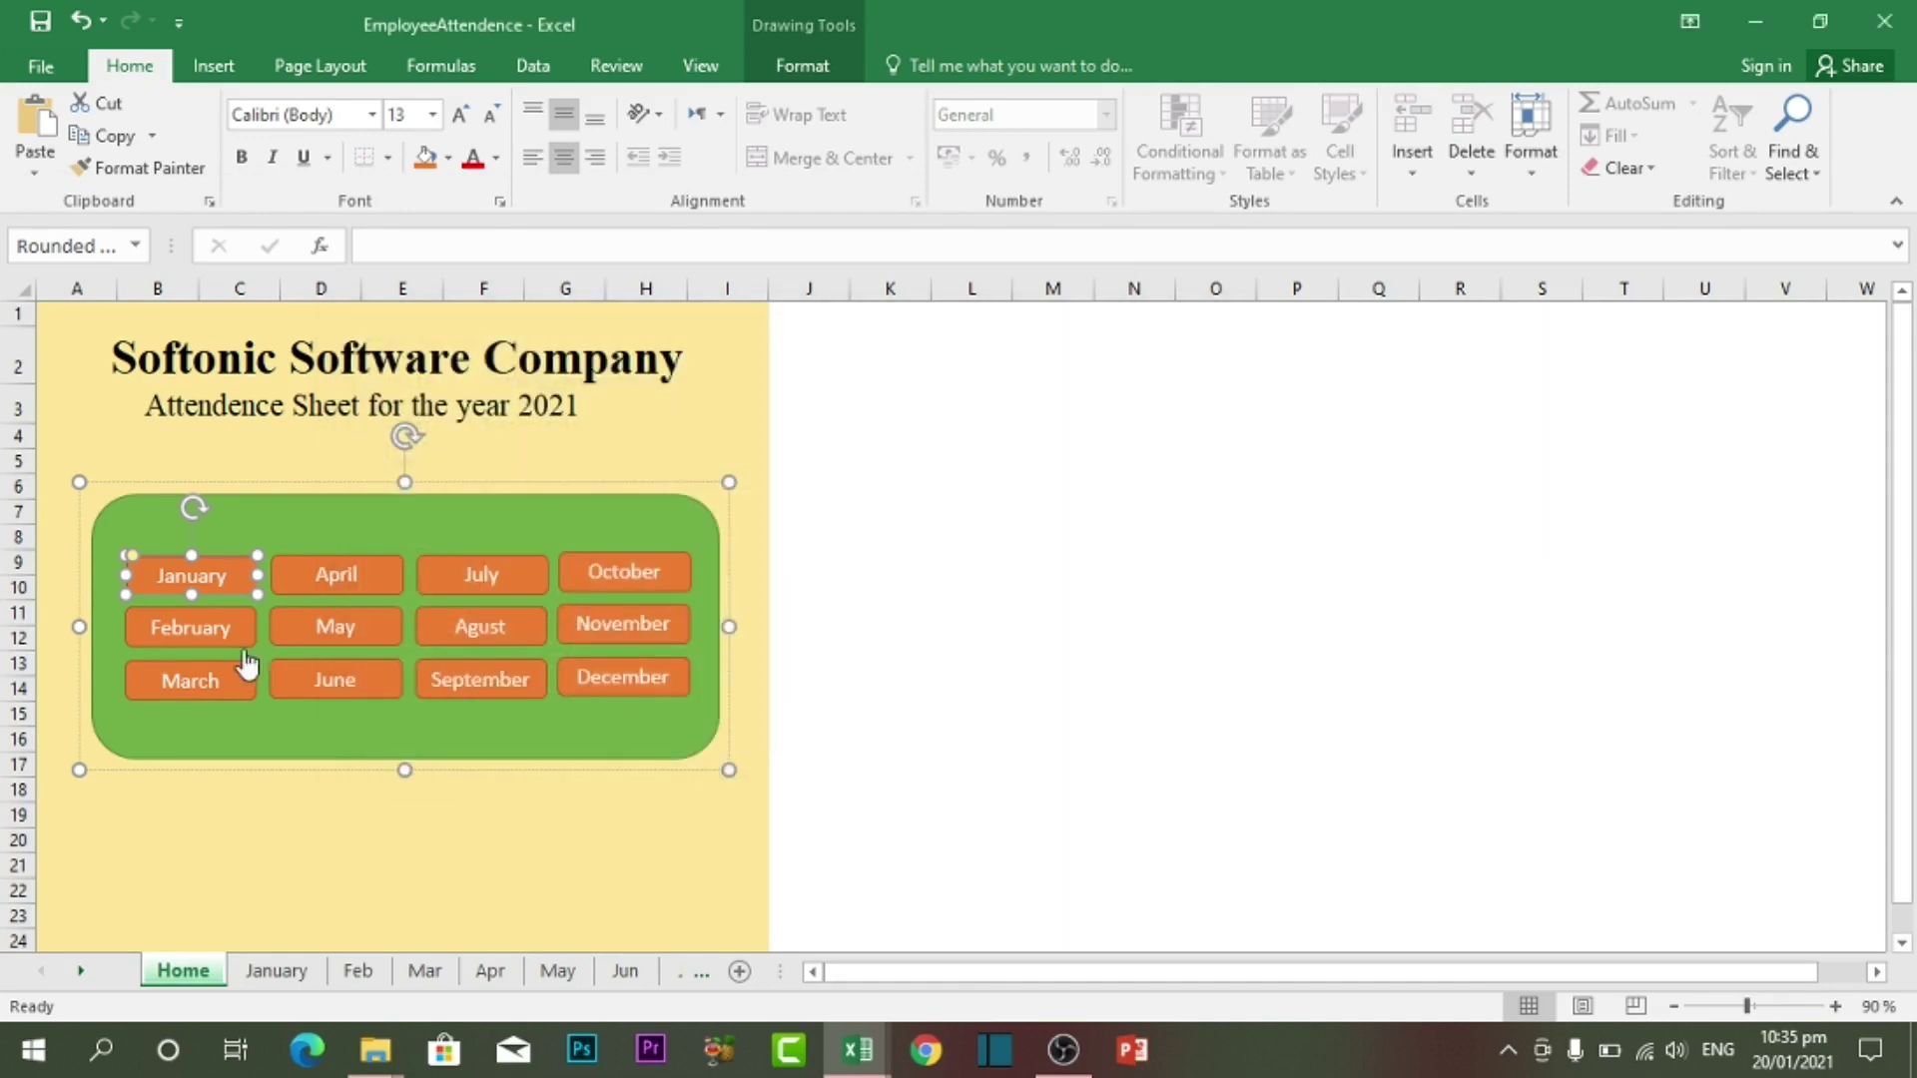
click(1036, 788)
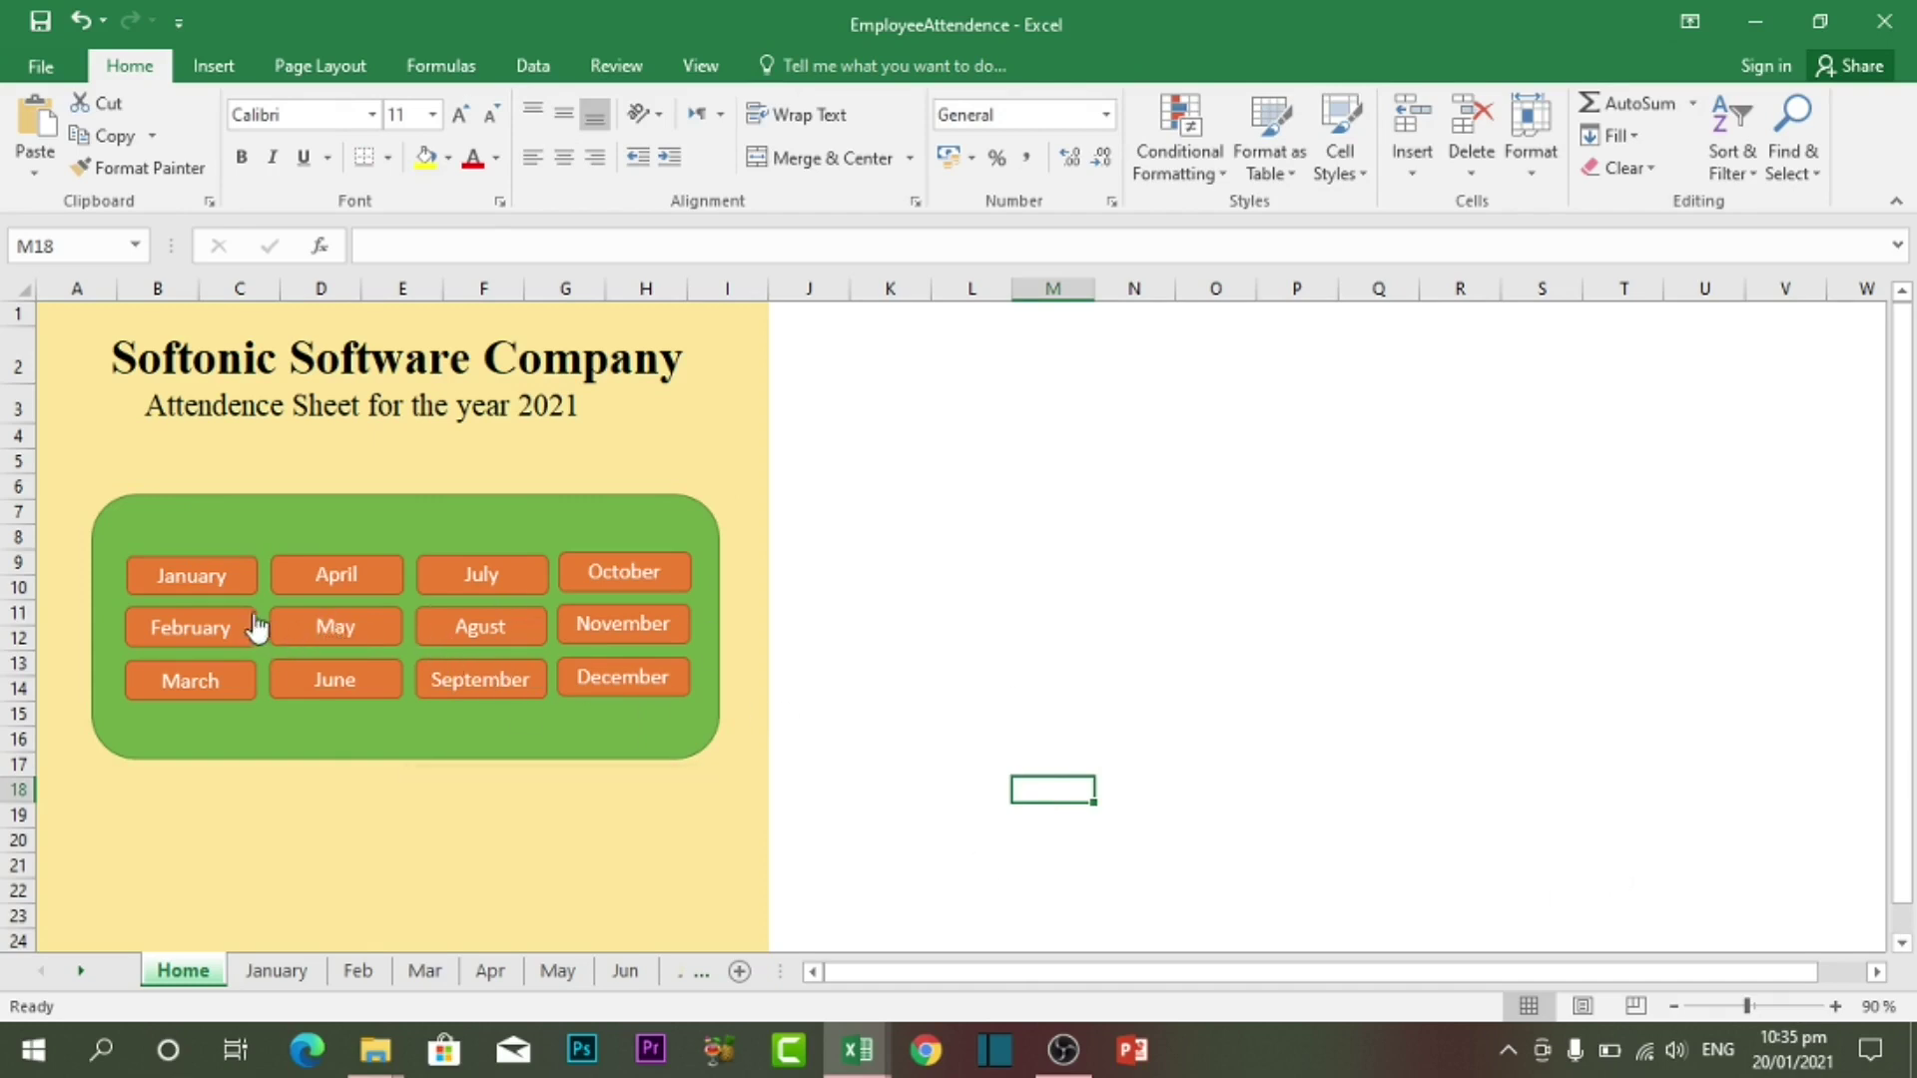
click(195, 584)
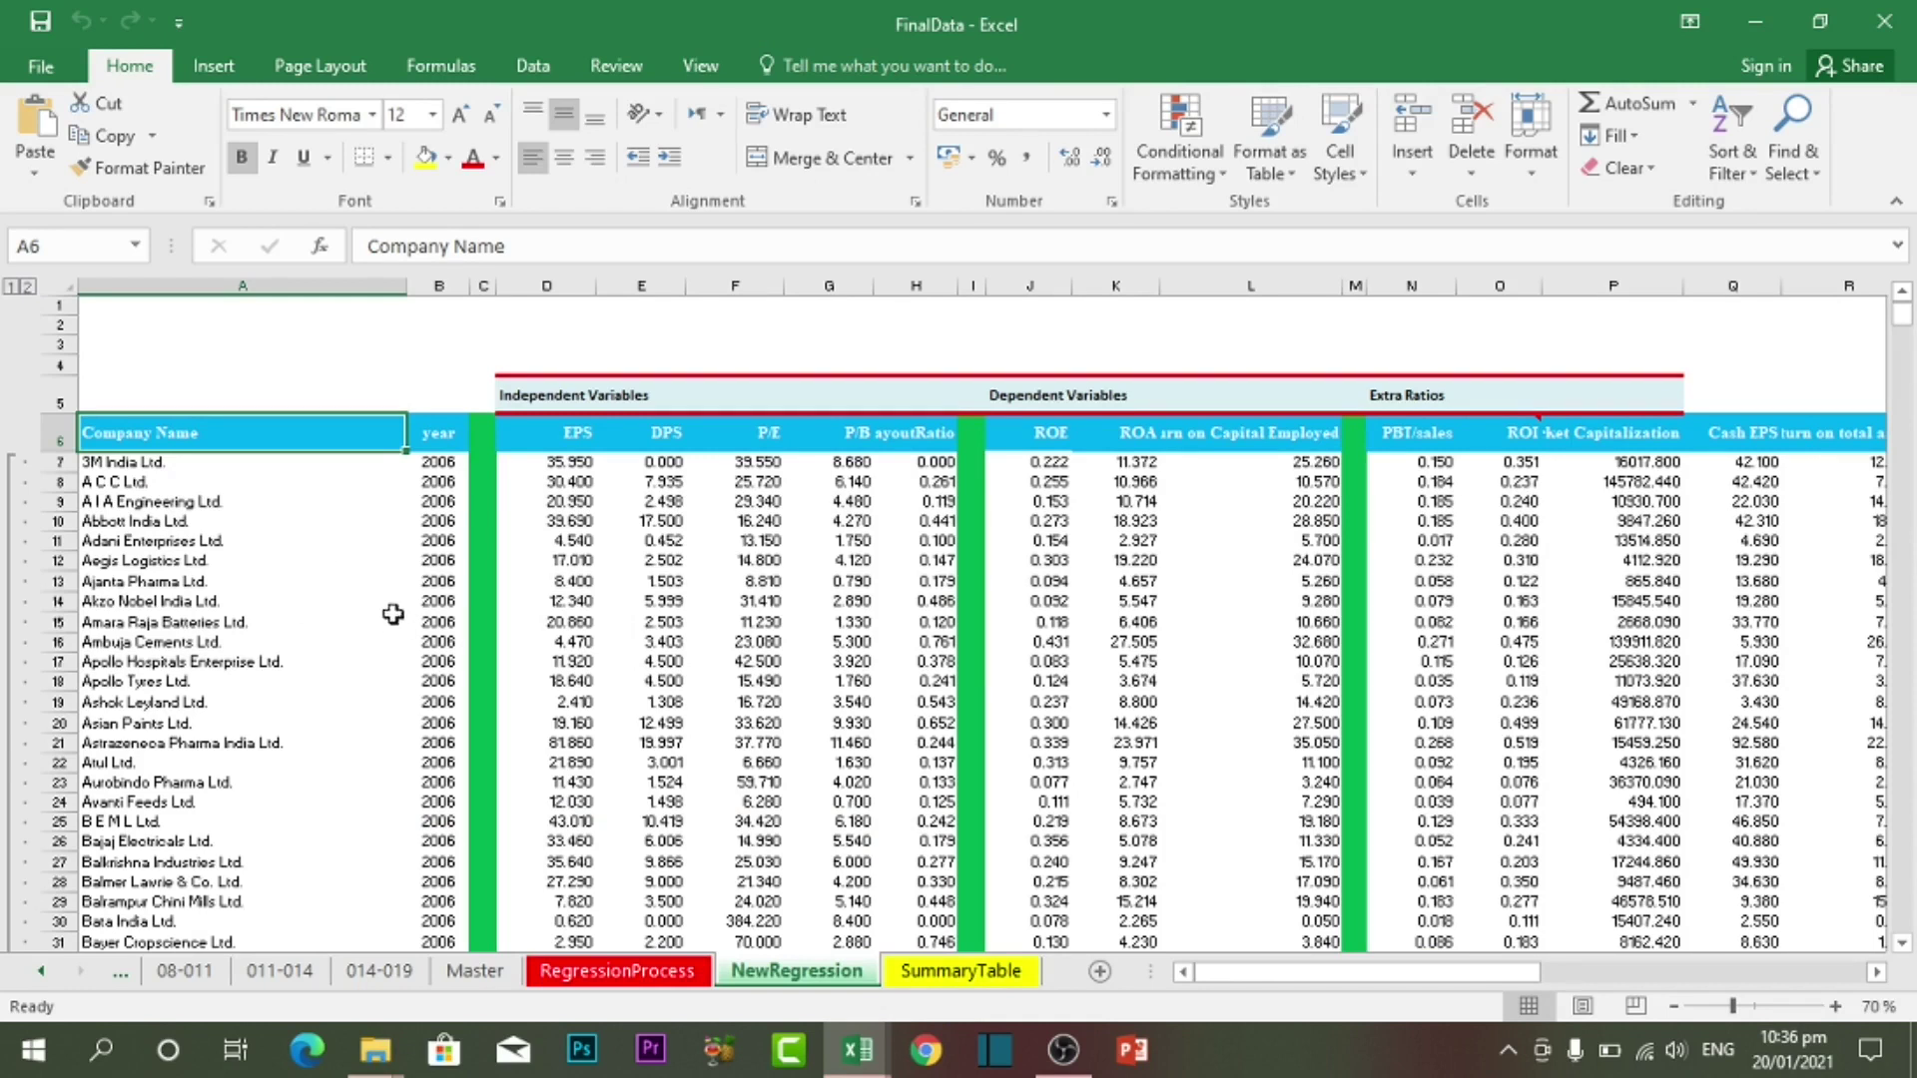
In the FinalData workbook's NewRegression sheet, select entire rows 6 through 271
scroll(427, 644, down, 2)
scroll(429, 647, up, 2)
scroll(440, 609, down, 13)
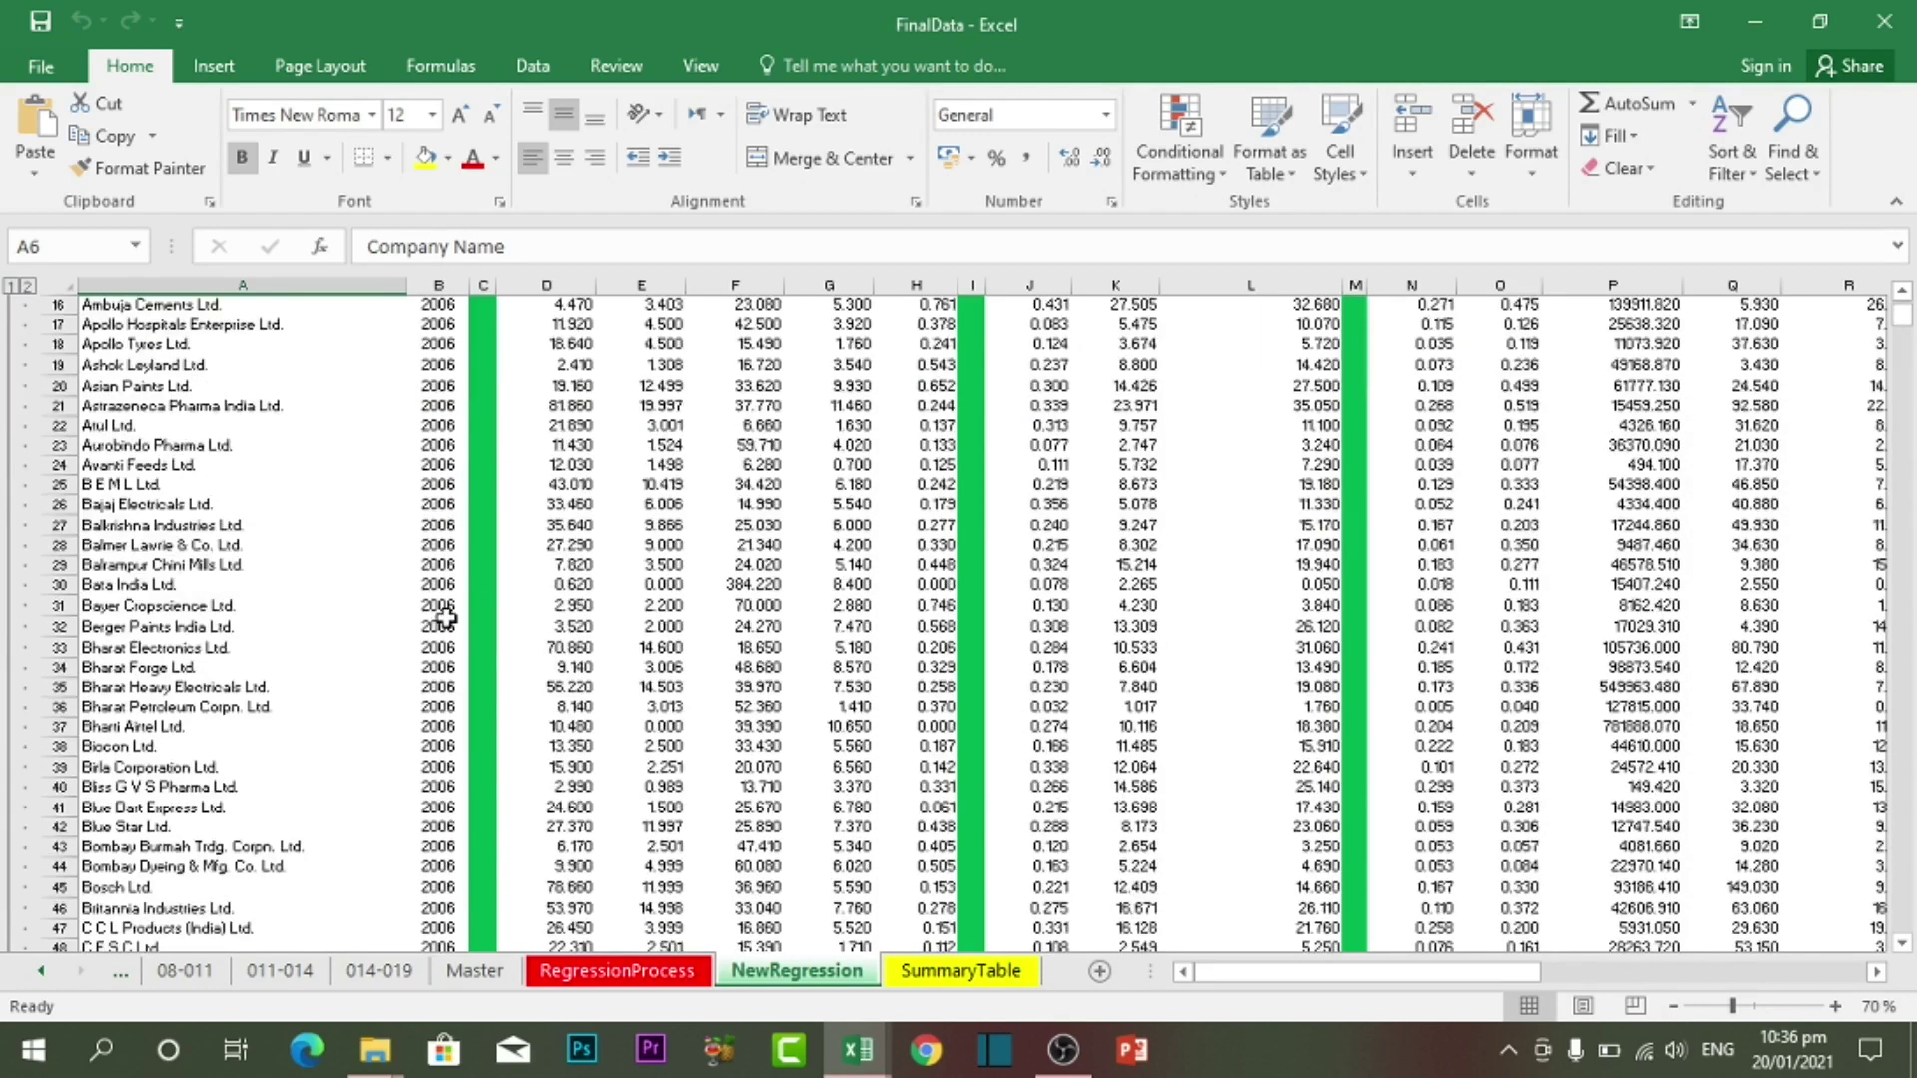
scroll(443, 646, down, 20)
scroll(419, 659, up, 20)
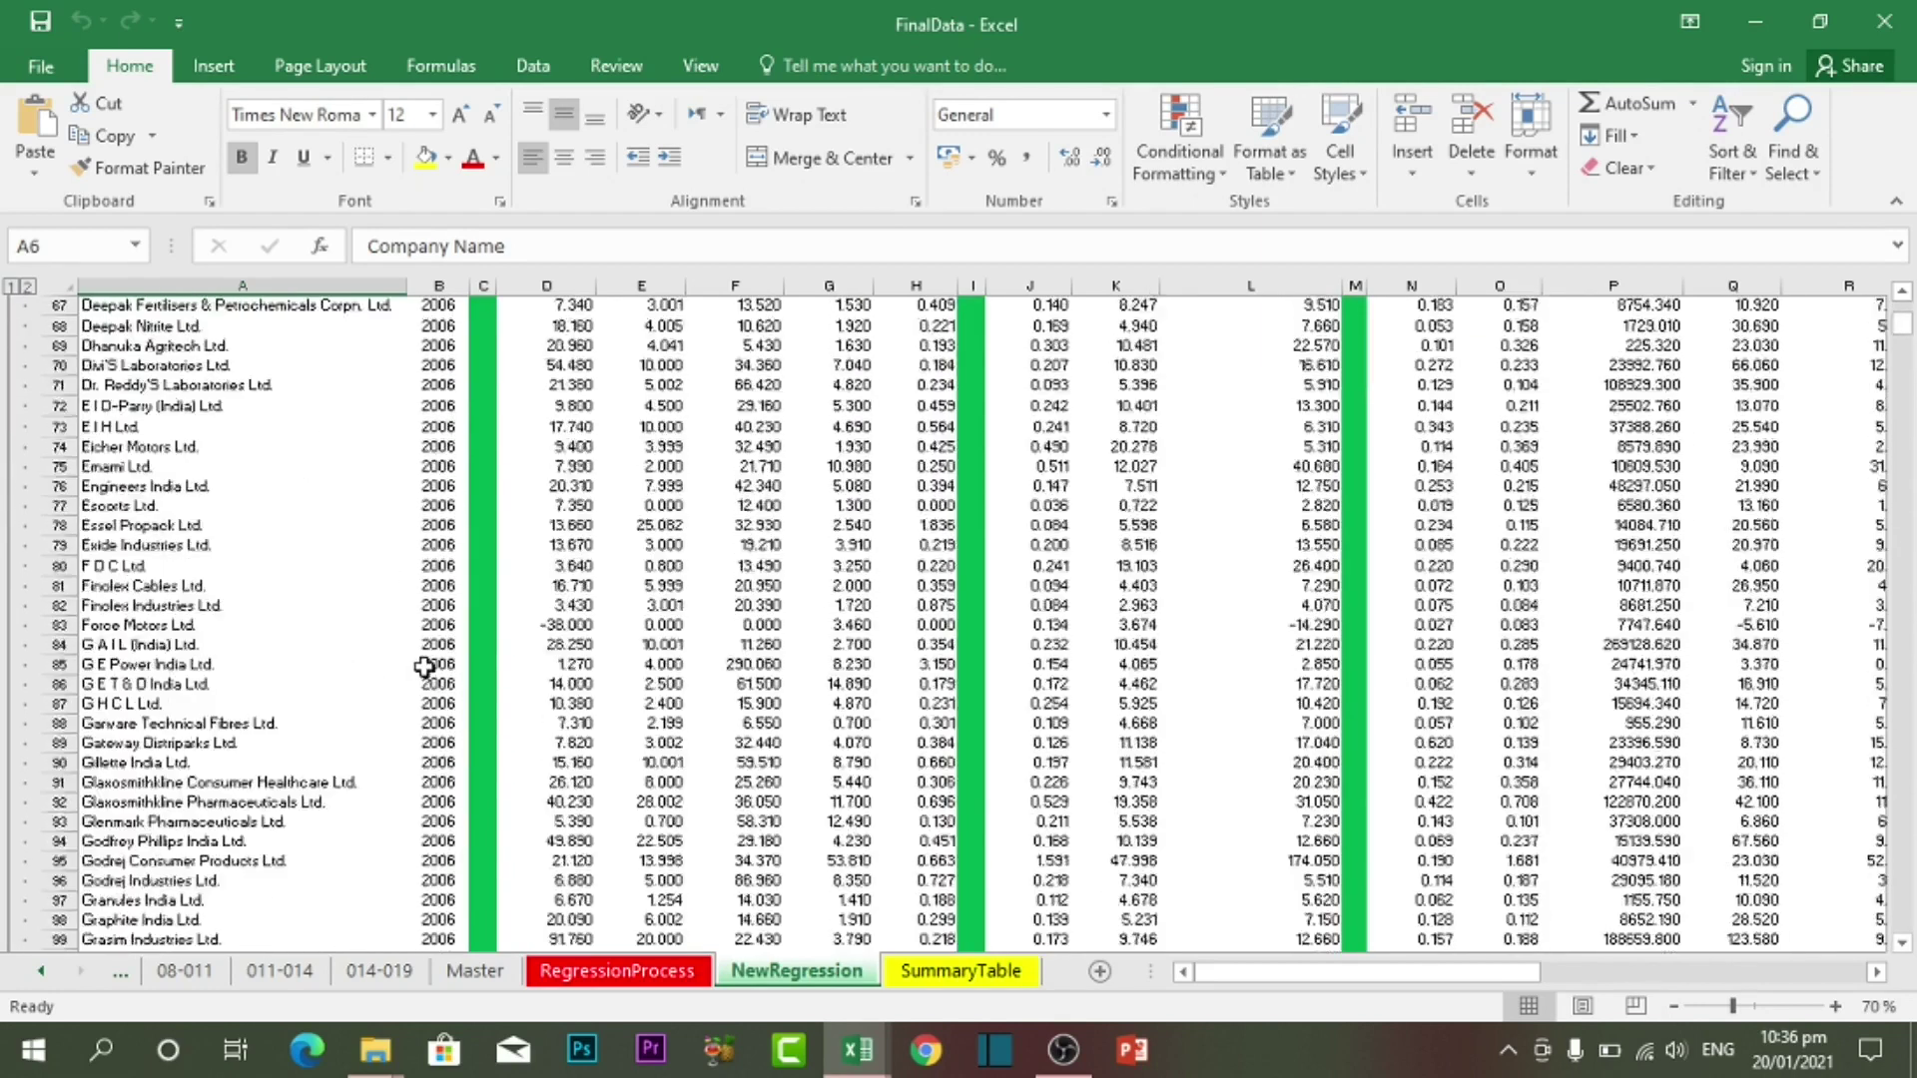
scroll(412, 666, up, 13)
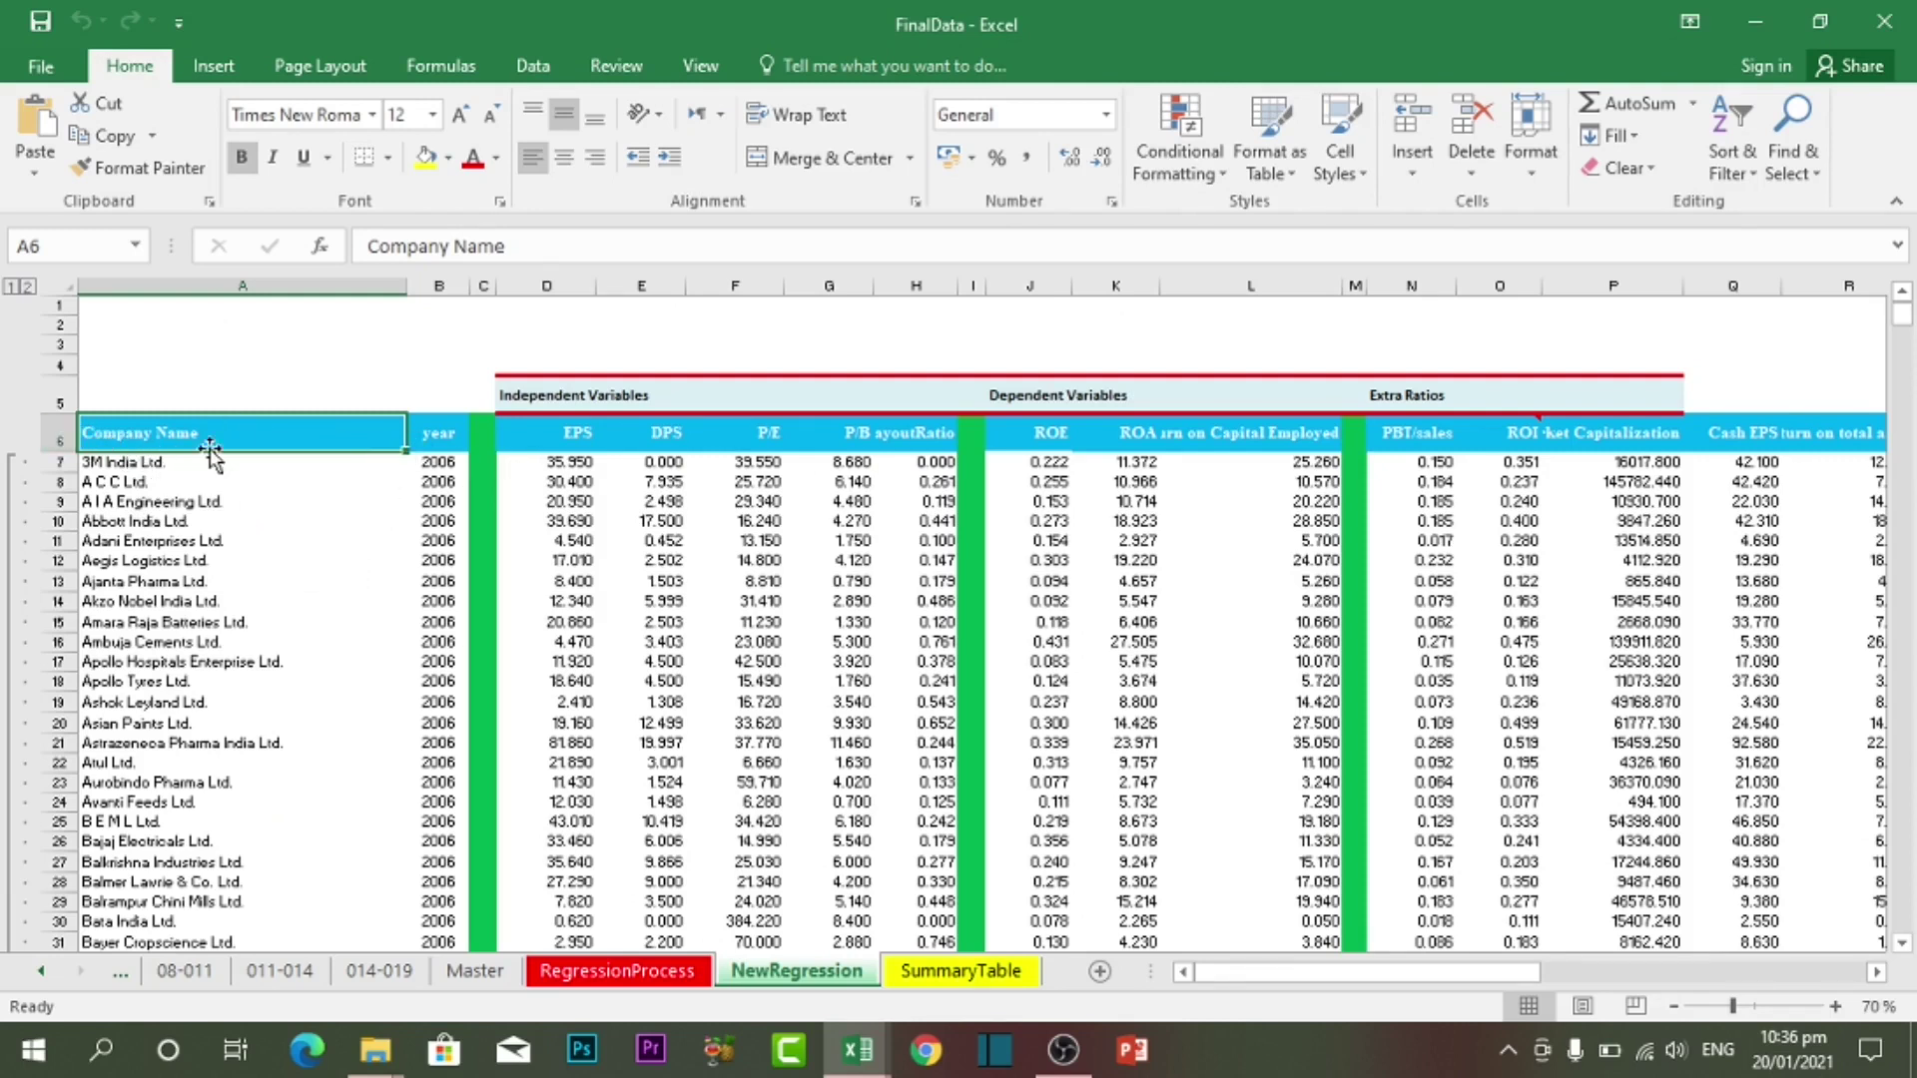
drag(62, 443, 197, 702)
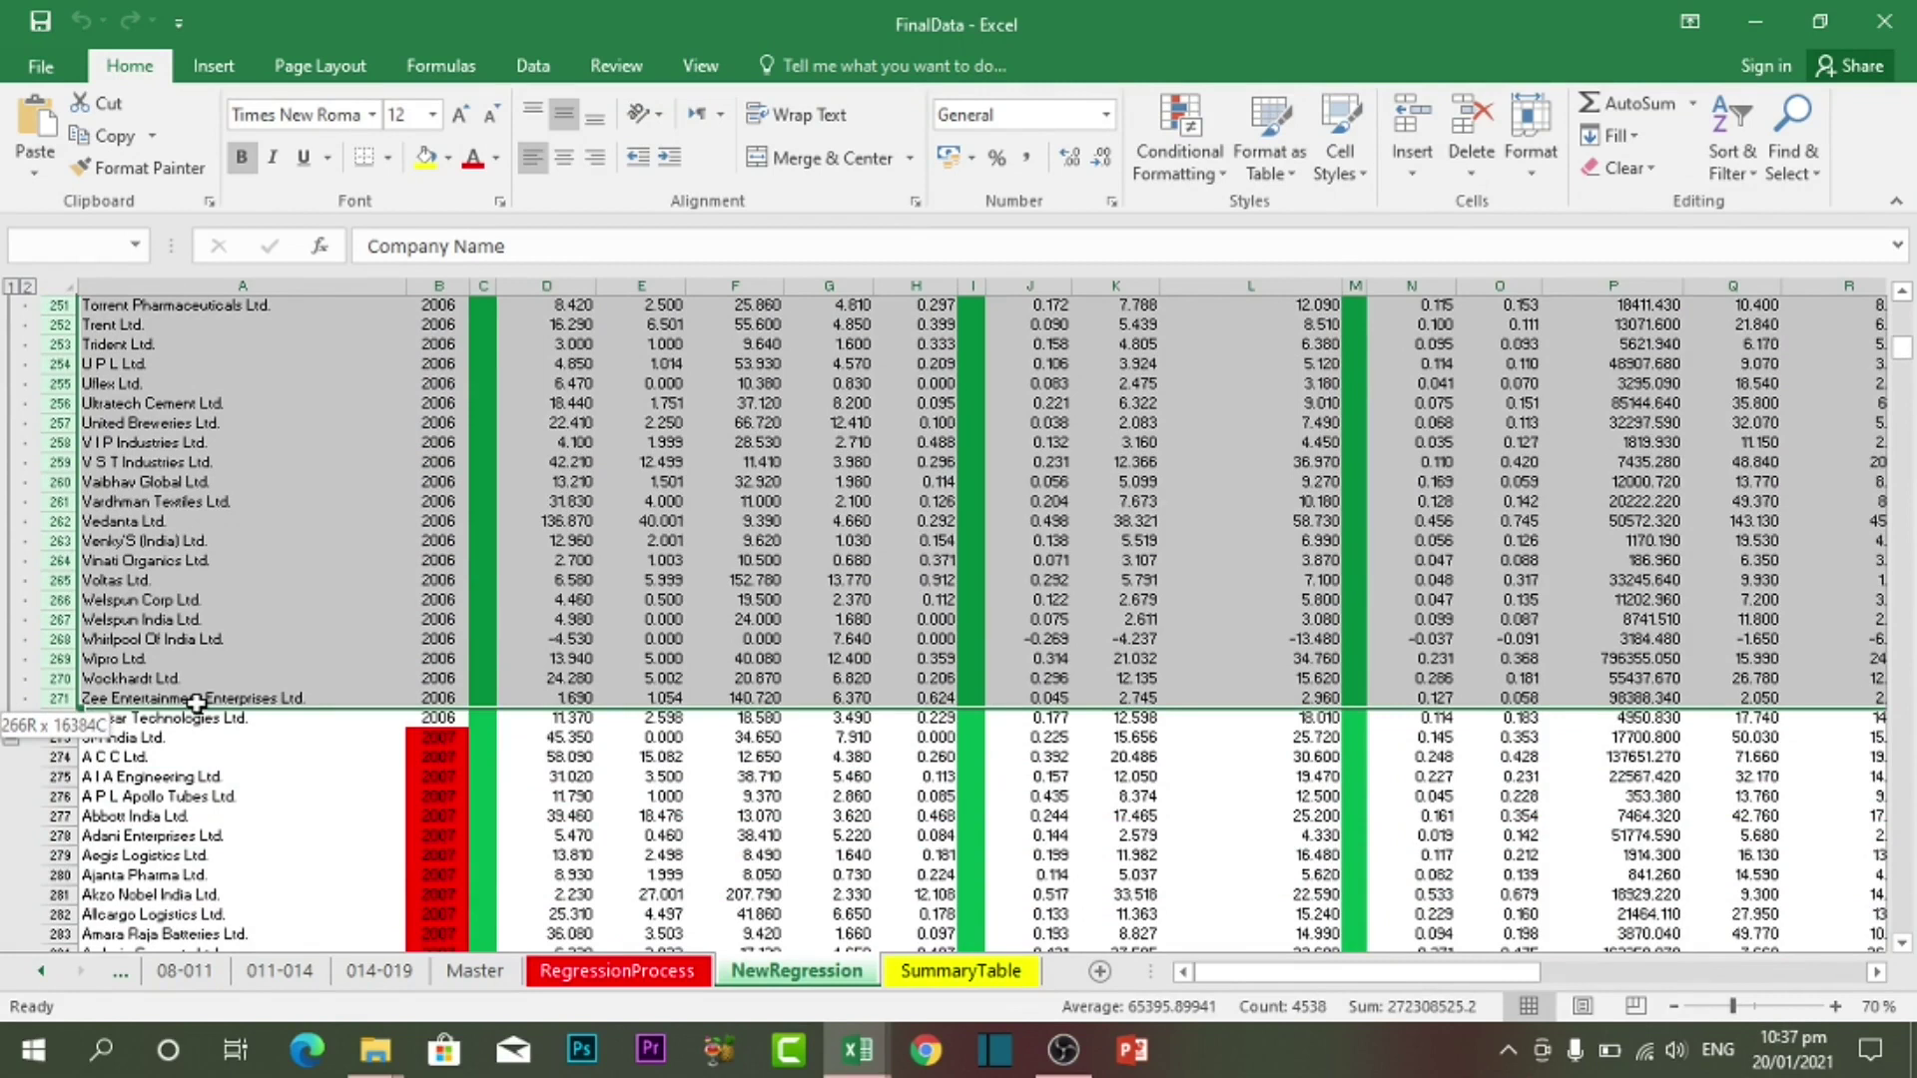
drag(197, 703, 197, 703)
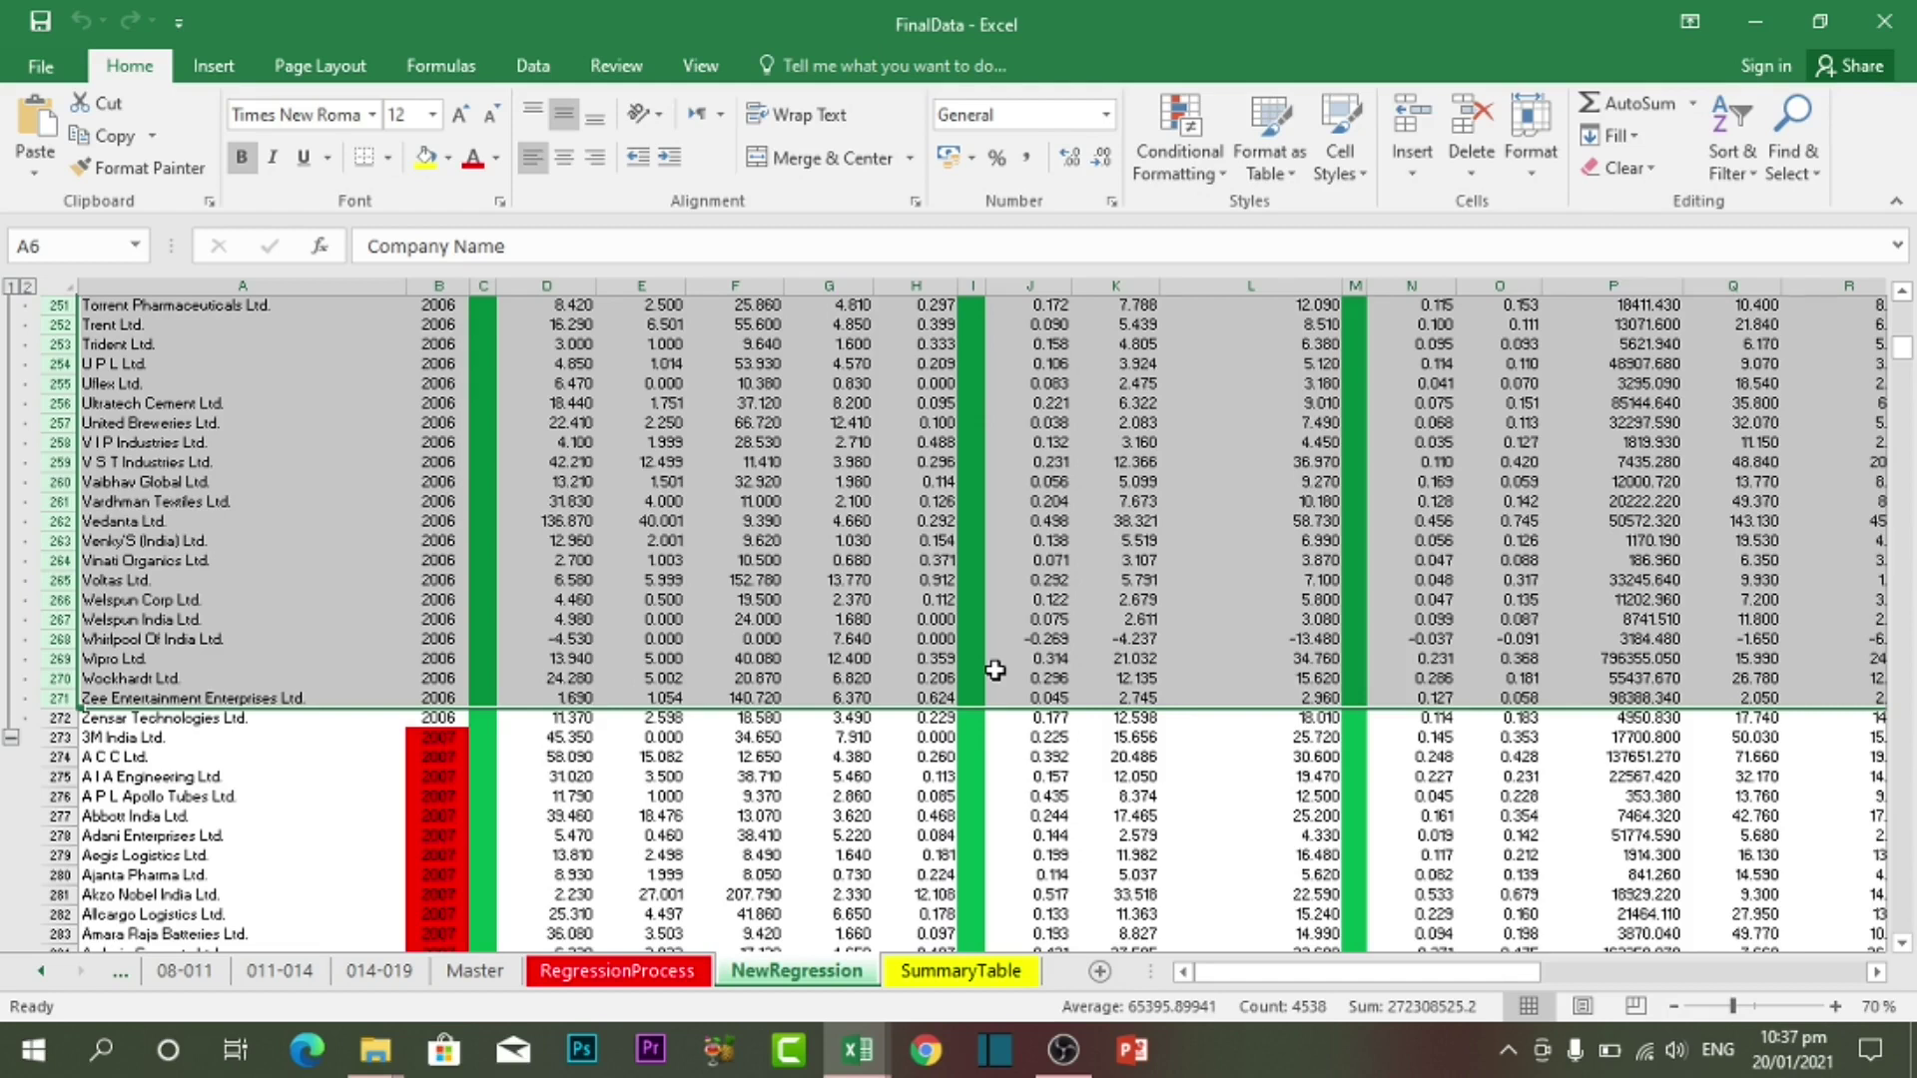
Group the selected company rows and collapse the new row group that ends above row 272
key(shift+alt+Right)
scroll(995, 670, up, 20)
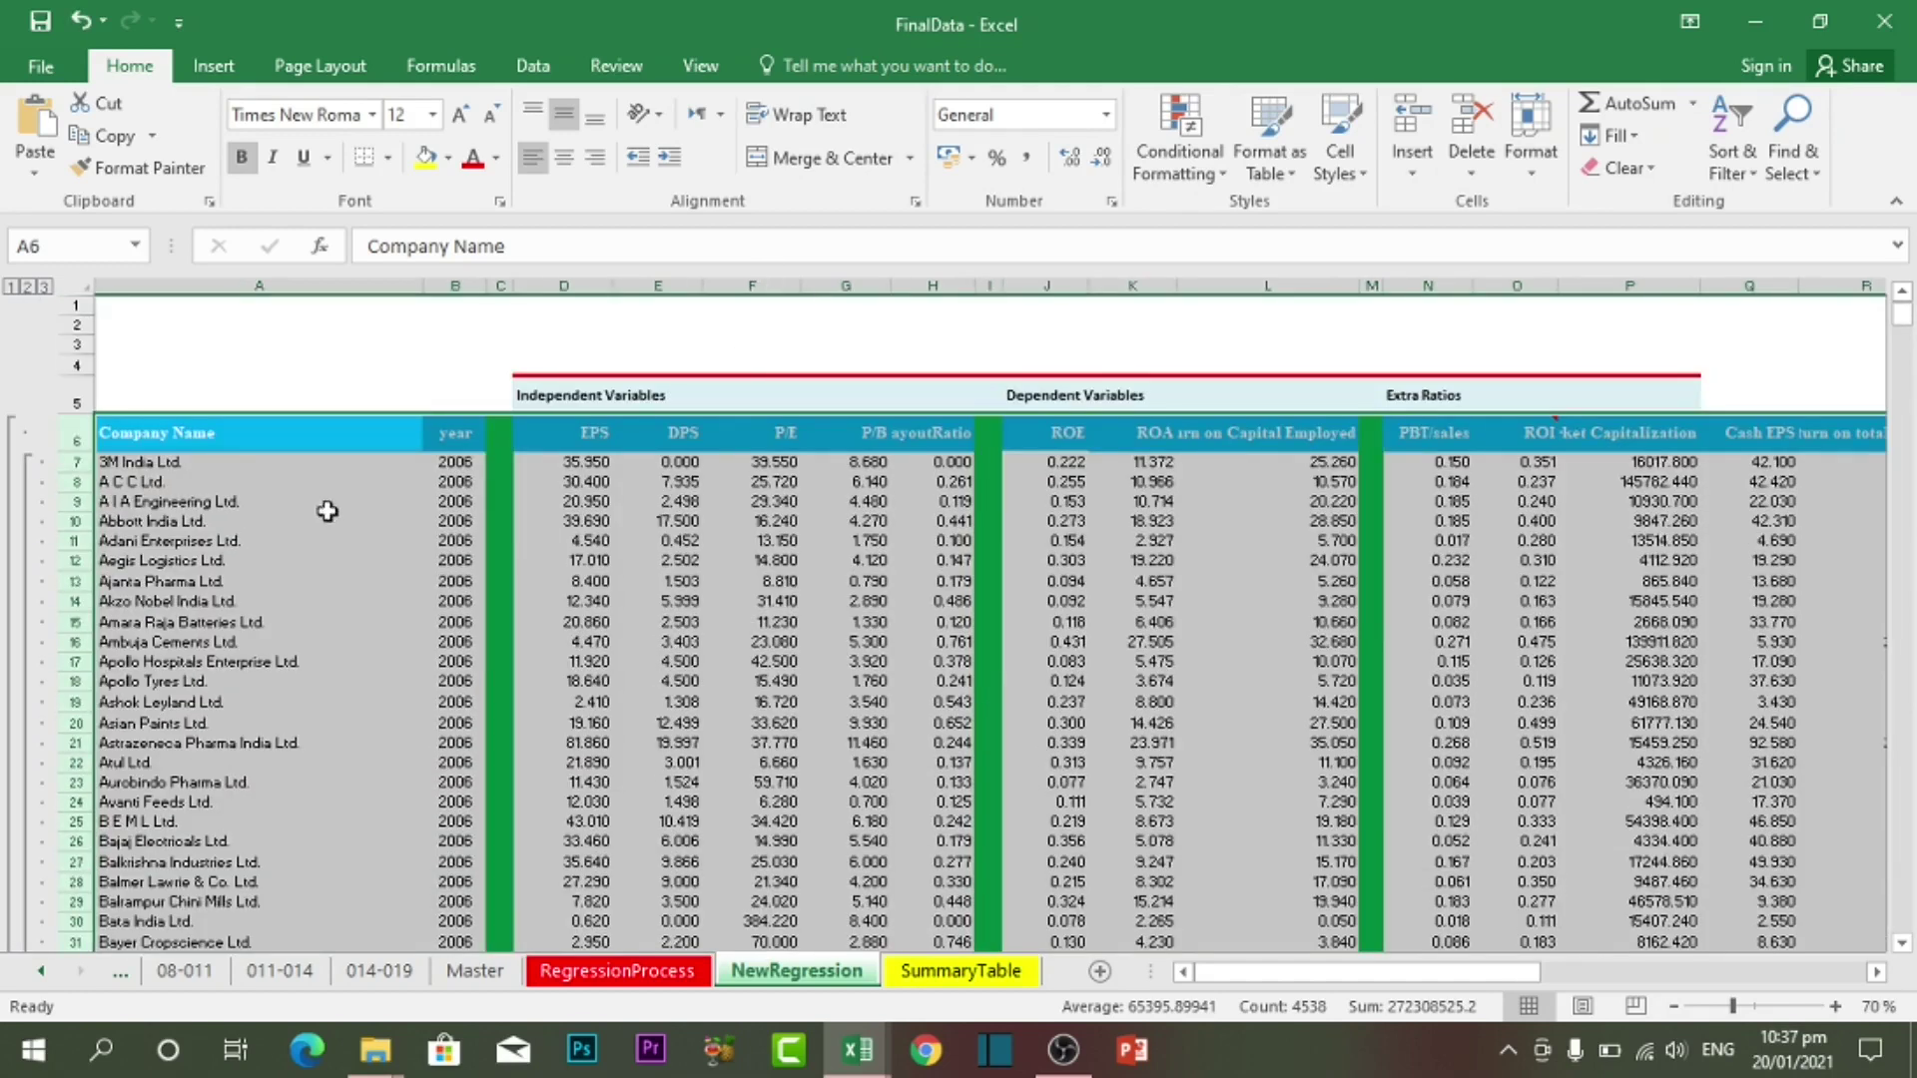
click(310, 364)
scroll(335, 622, down, 20)
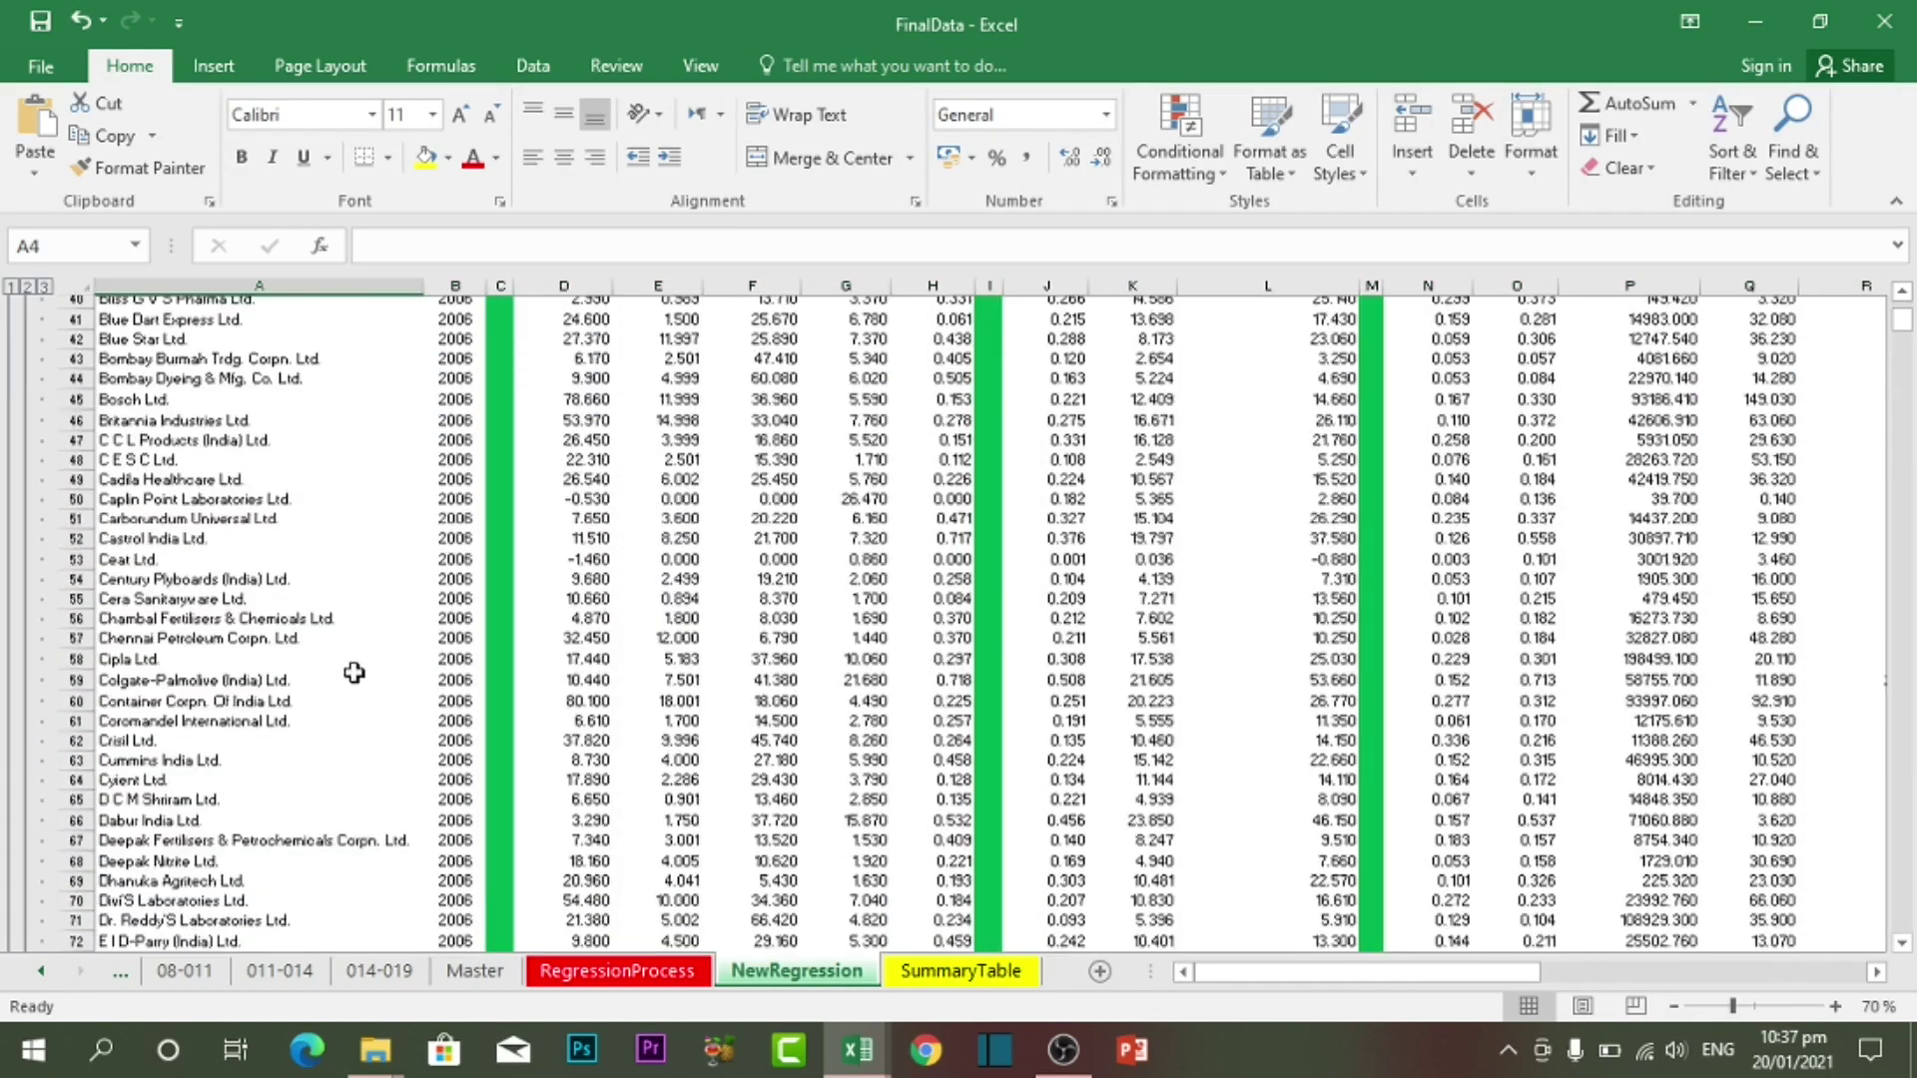
scroll(348, 682, down, 20)
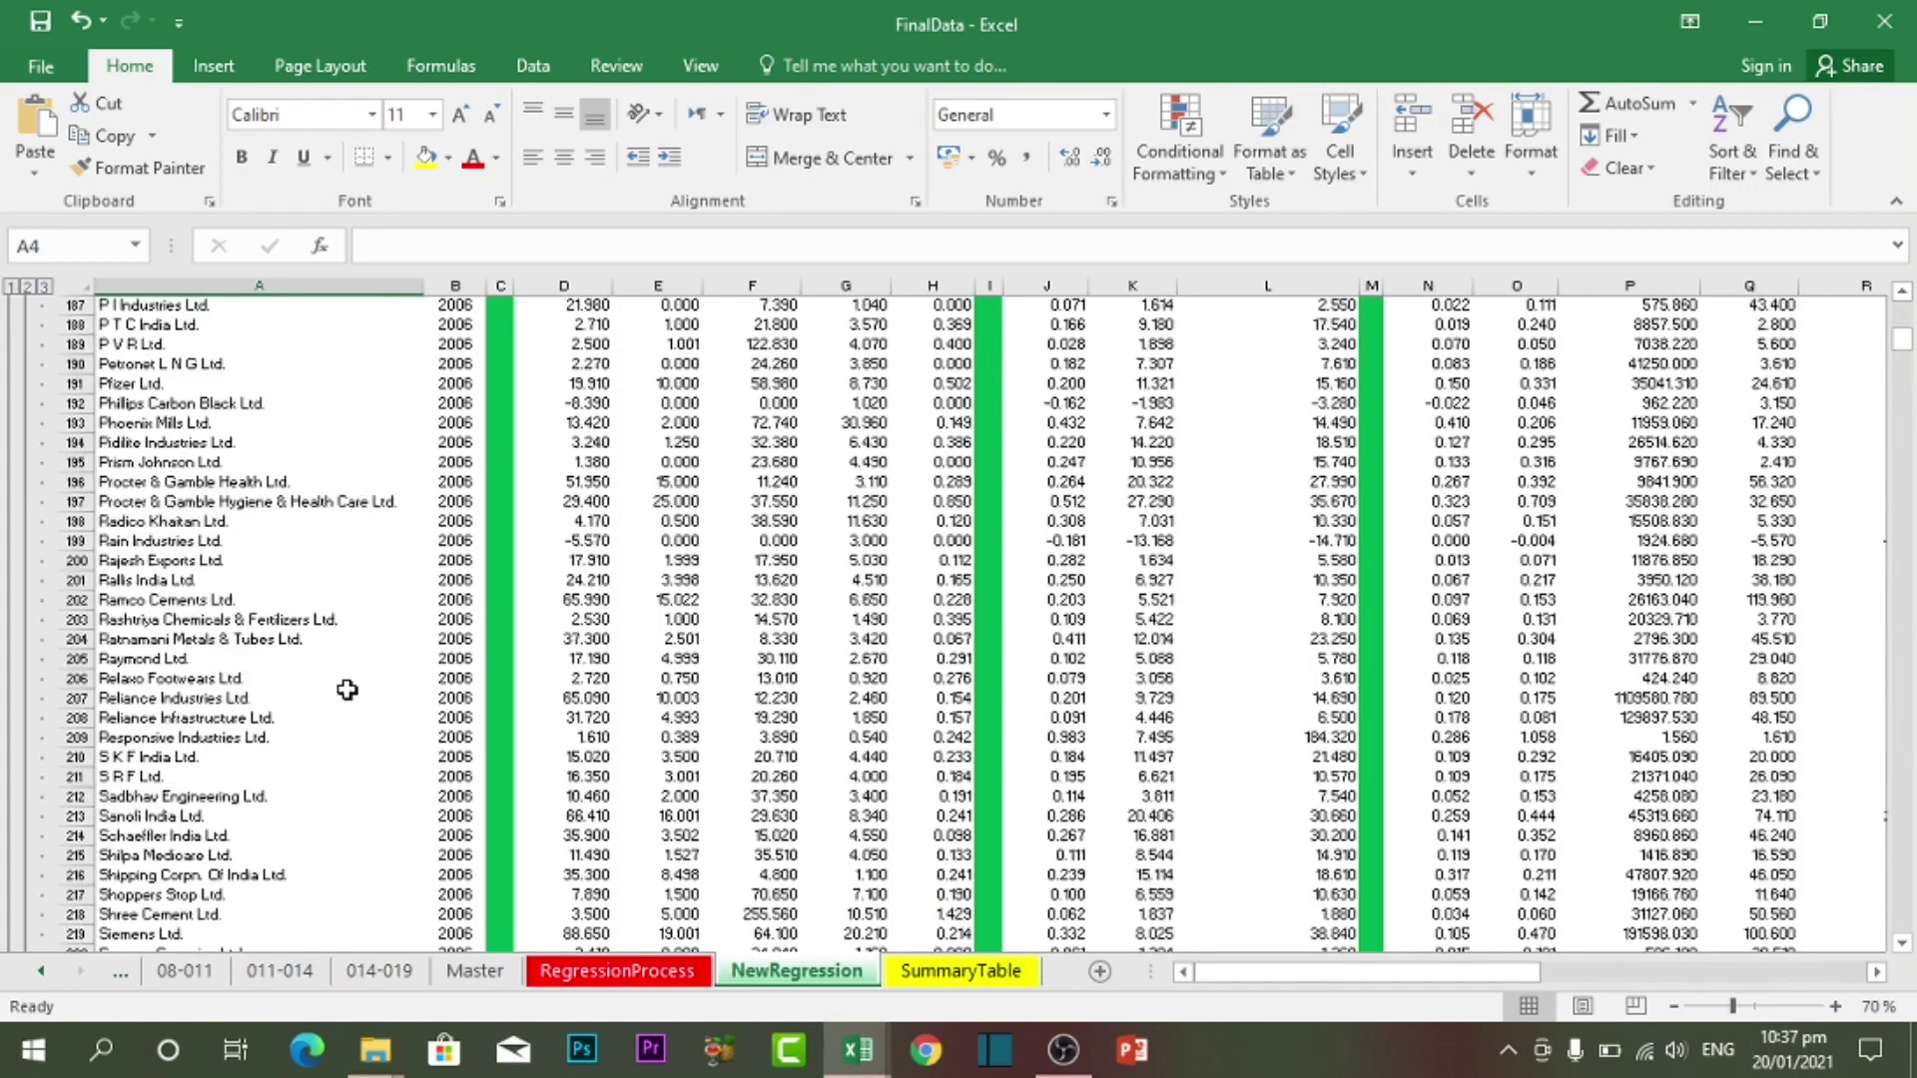
scroll(345, 710, up, 6)
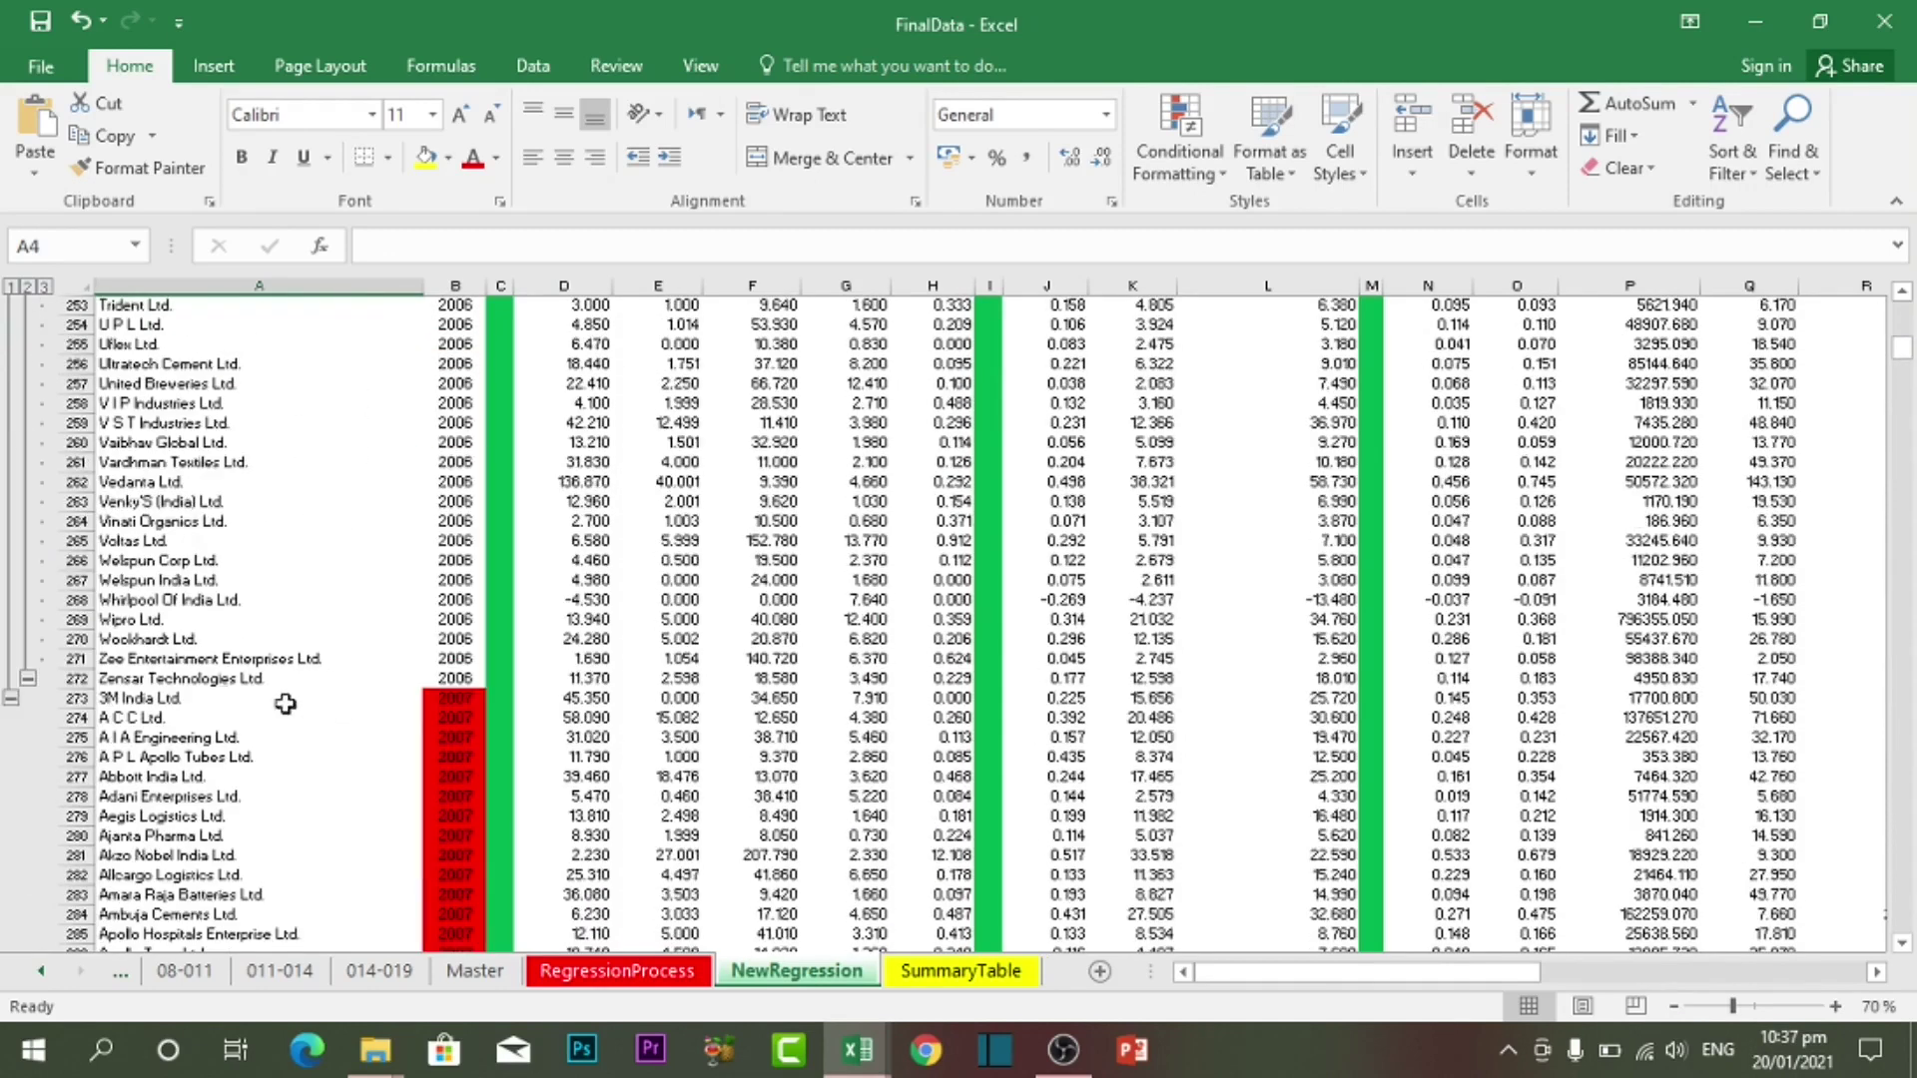
click(30, 682)
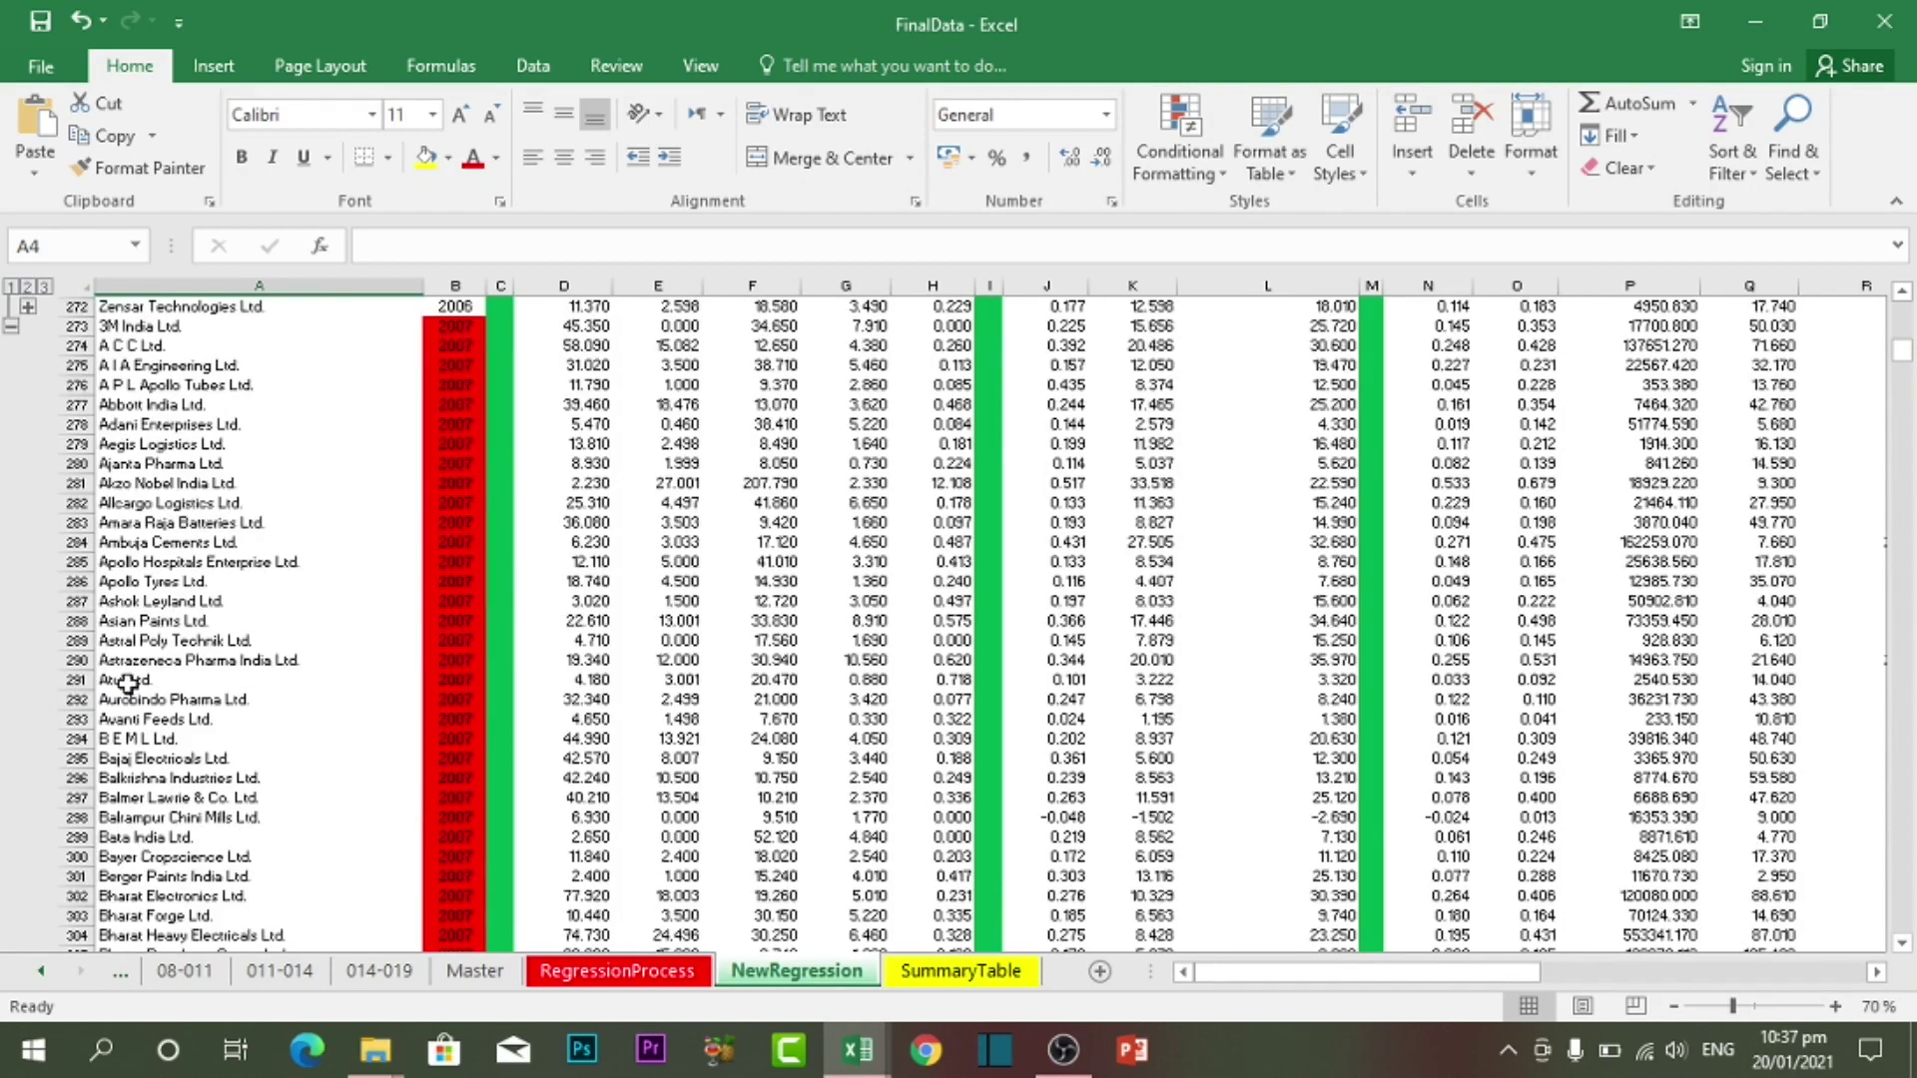
scroll(127, 683, up, 2)
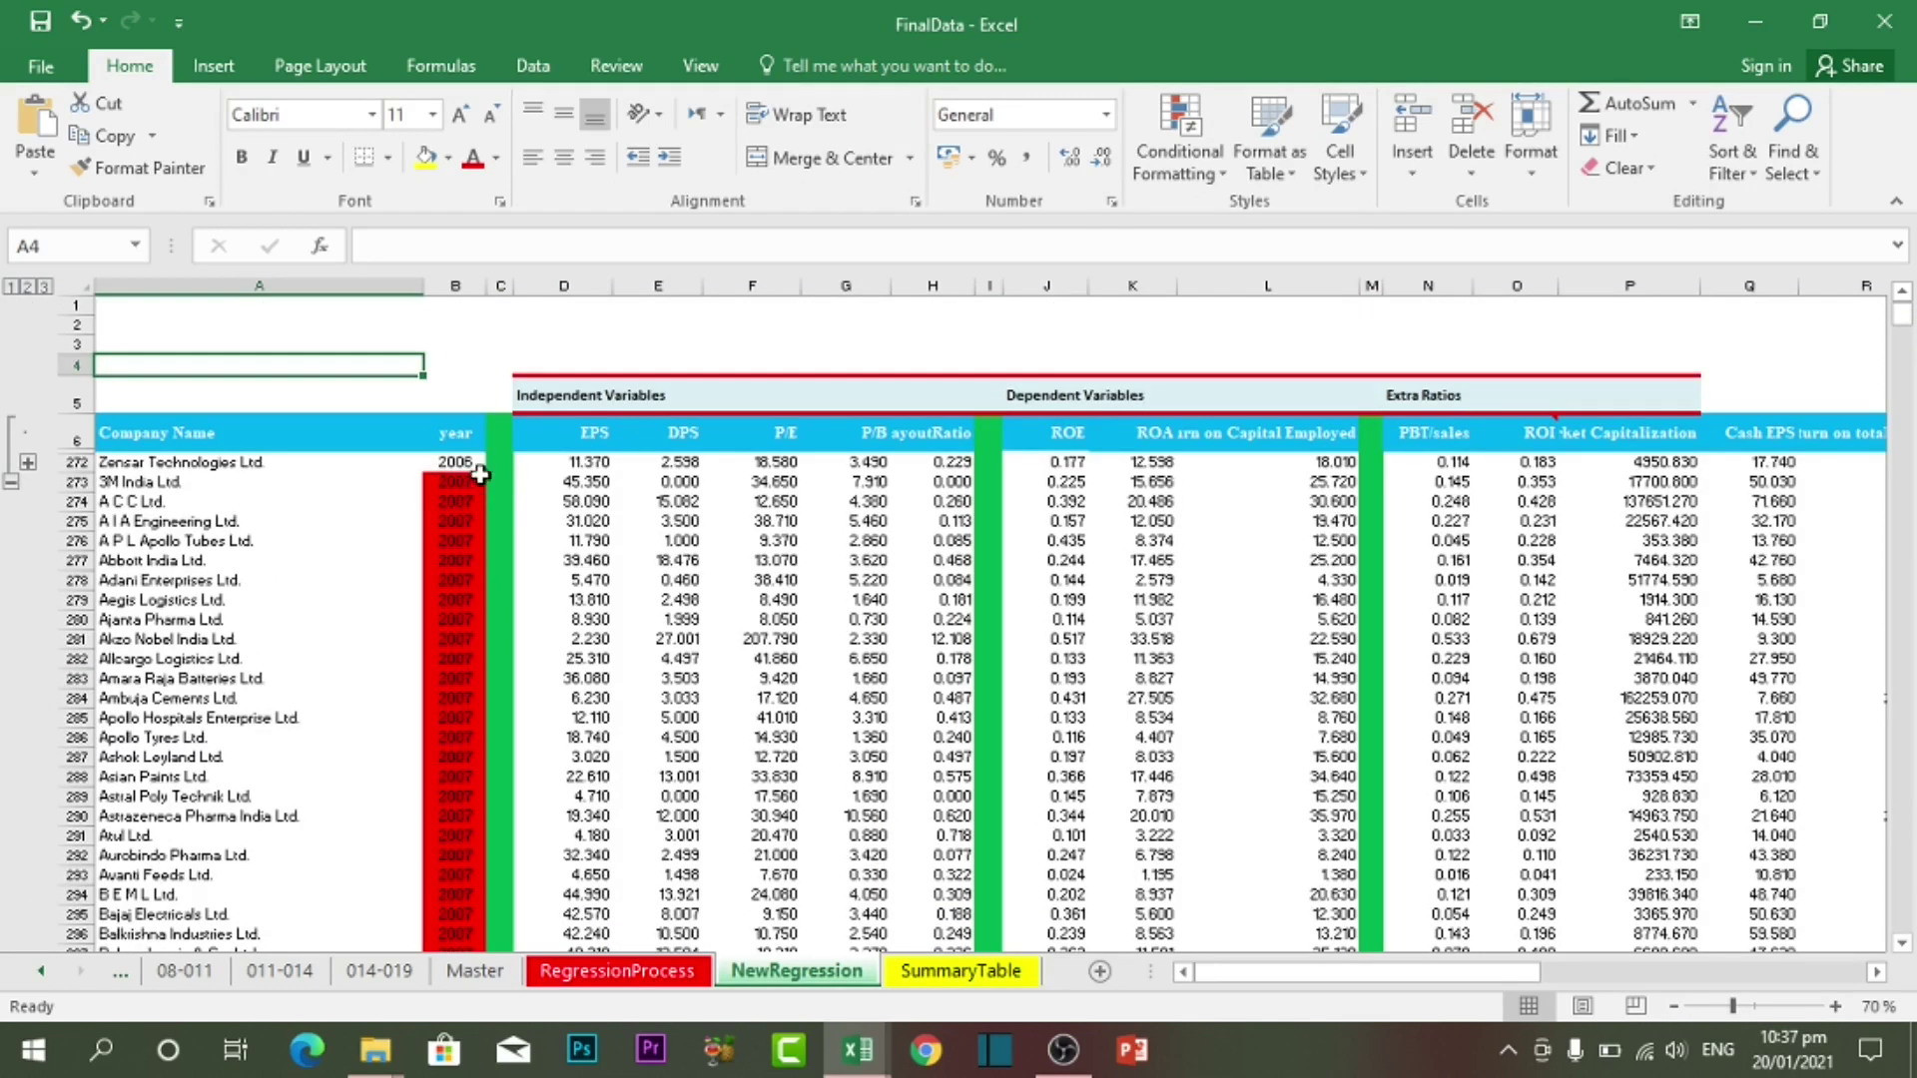
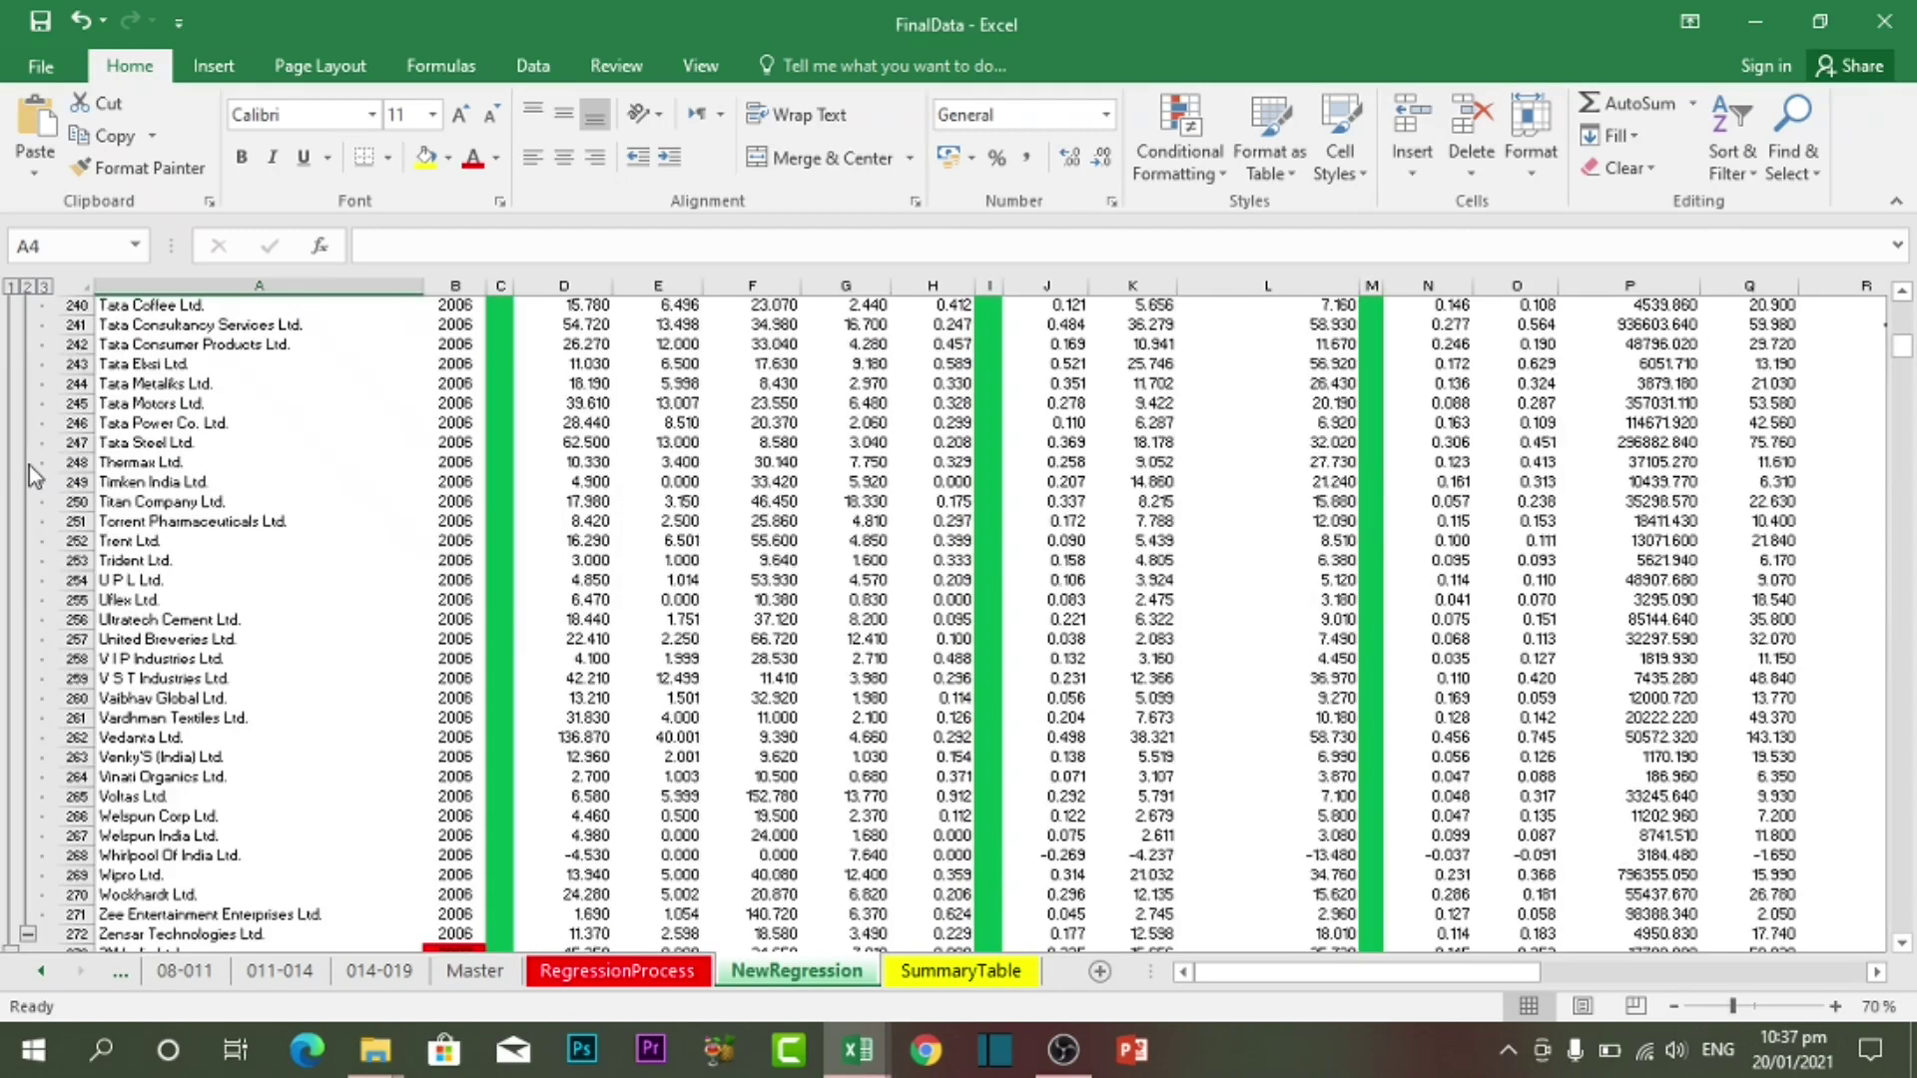
Hide rows 7 through 28 below the Company Name header row
scroll(150, 569, up, 8)
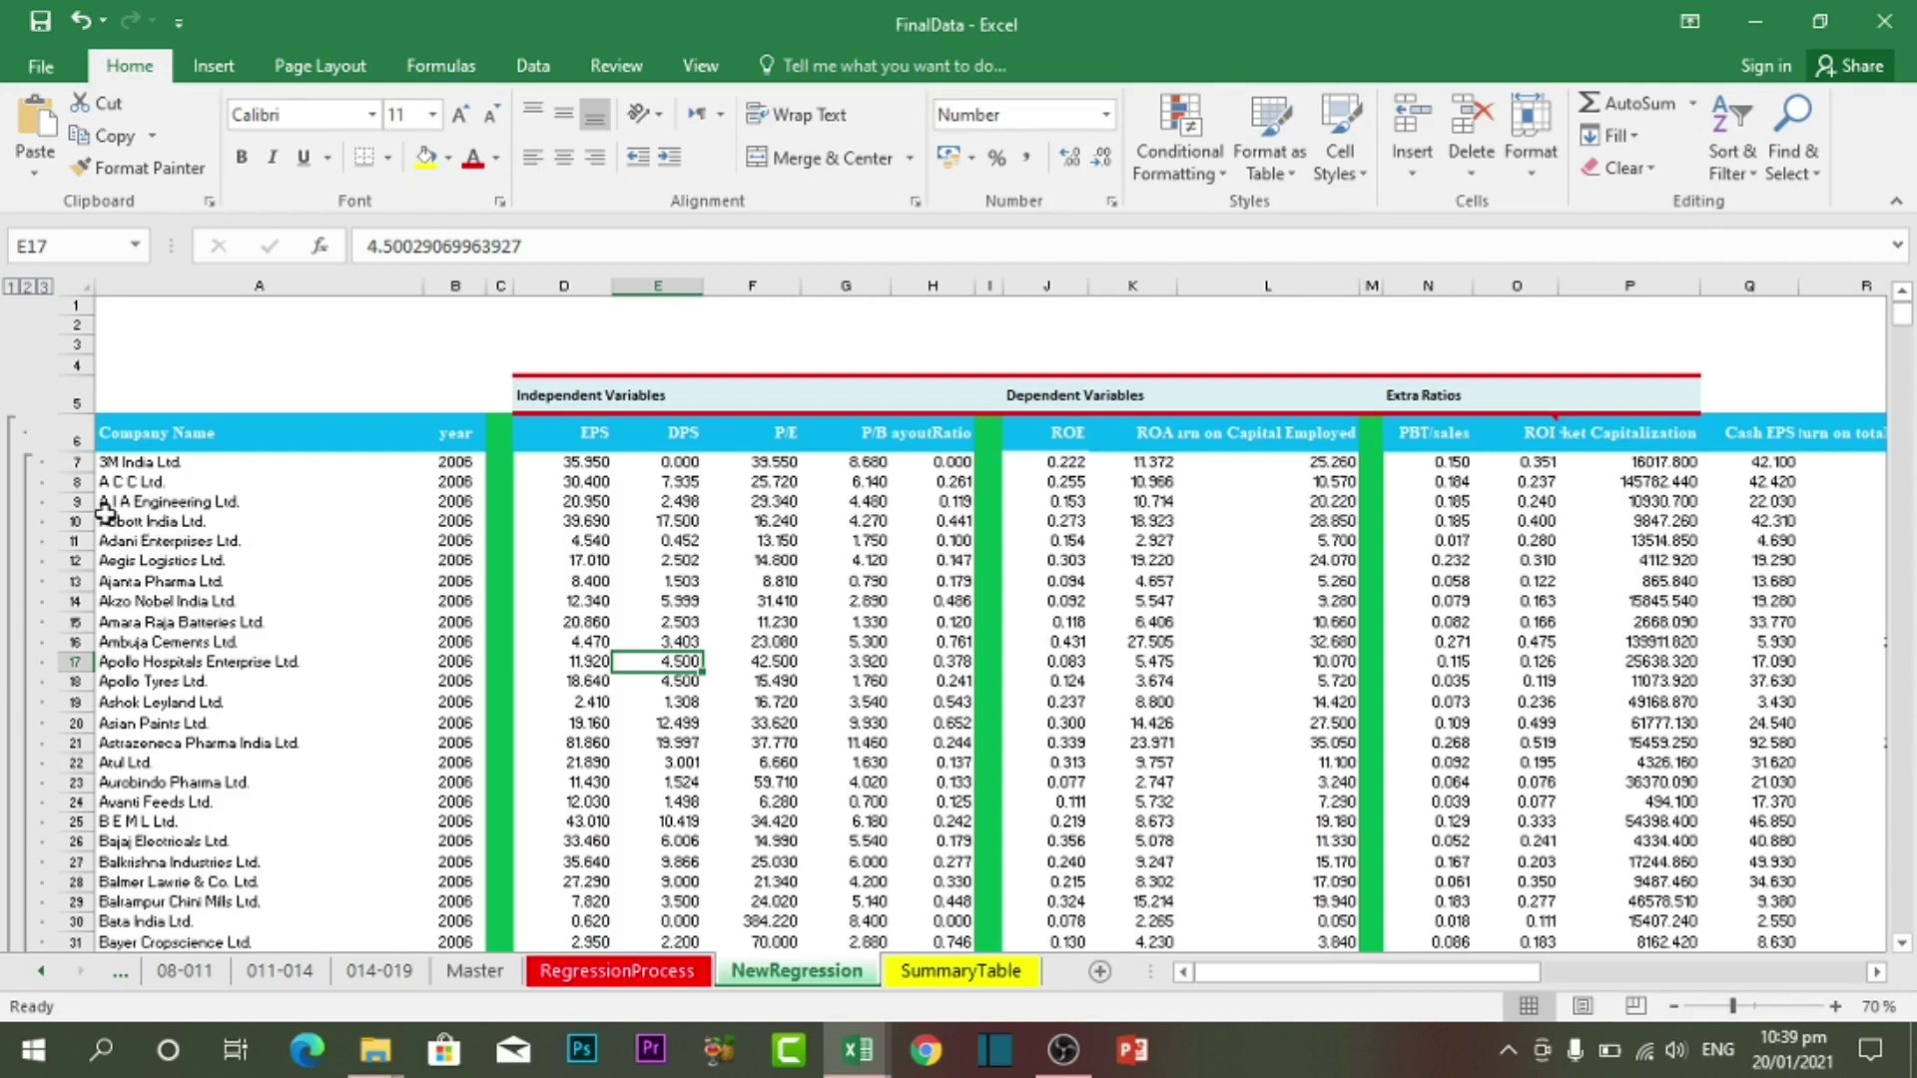
drag(79, 463, 31, 883)
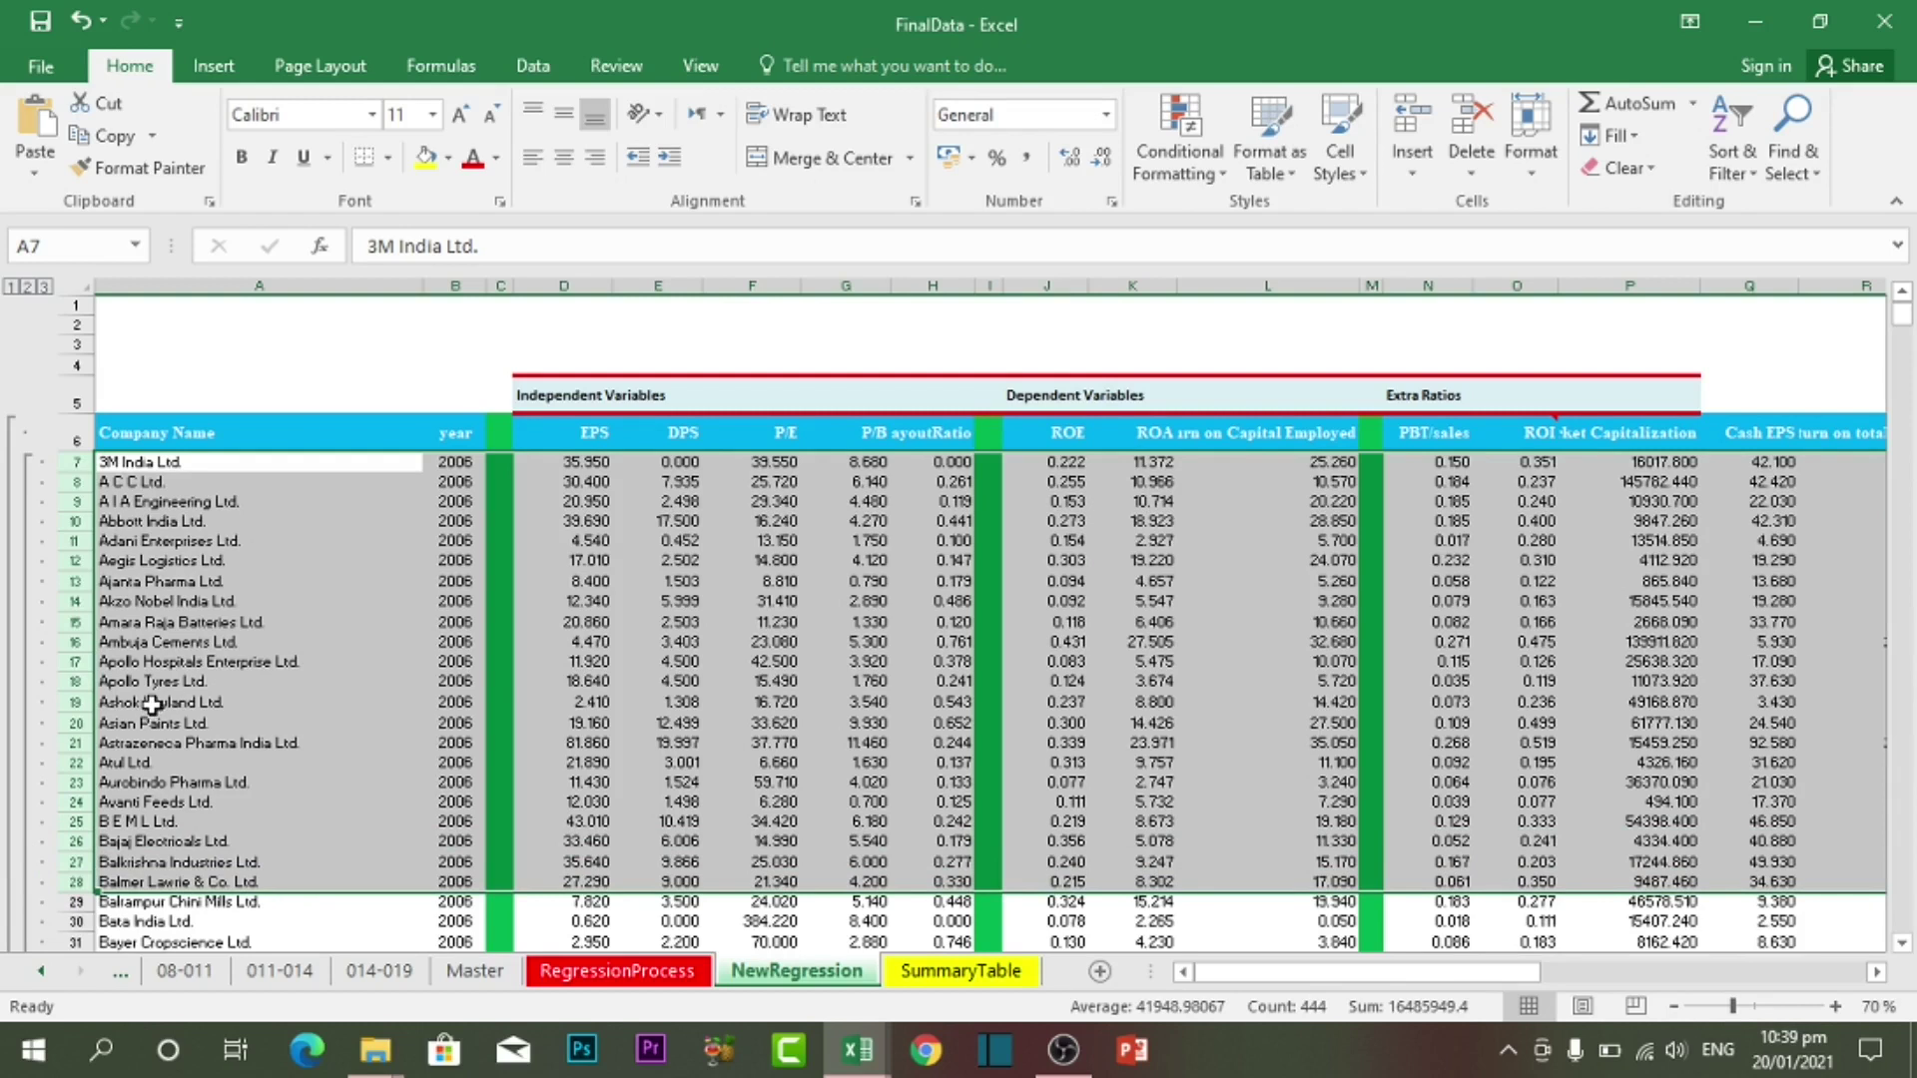
key(ctrl+9)
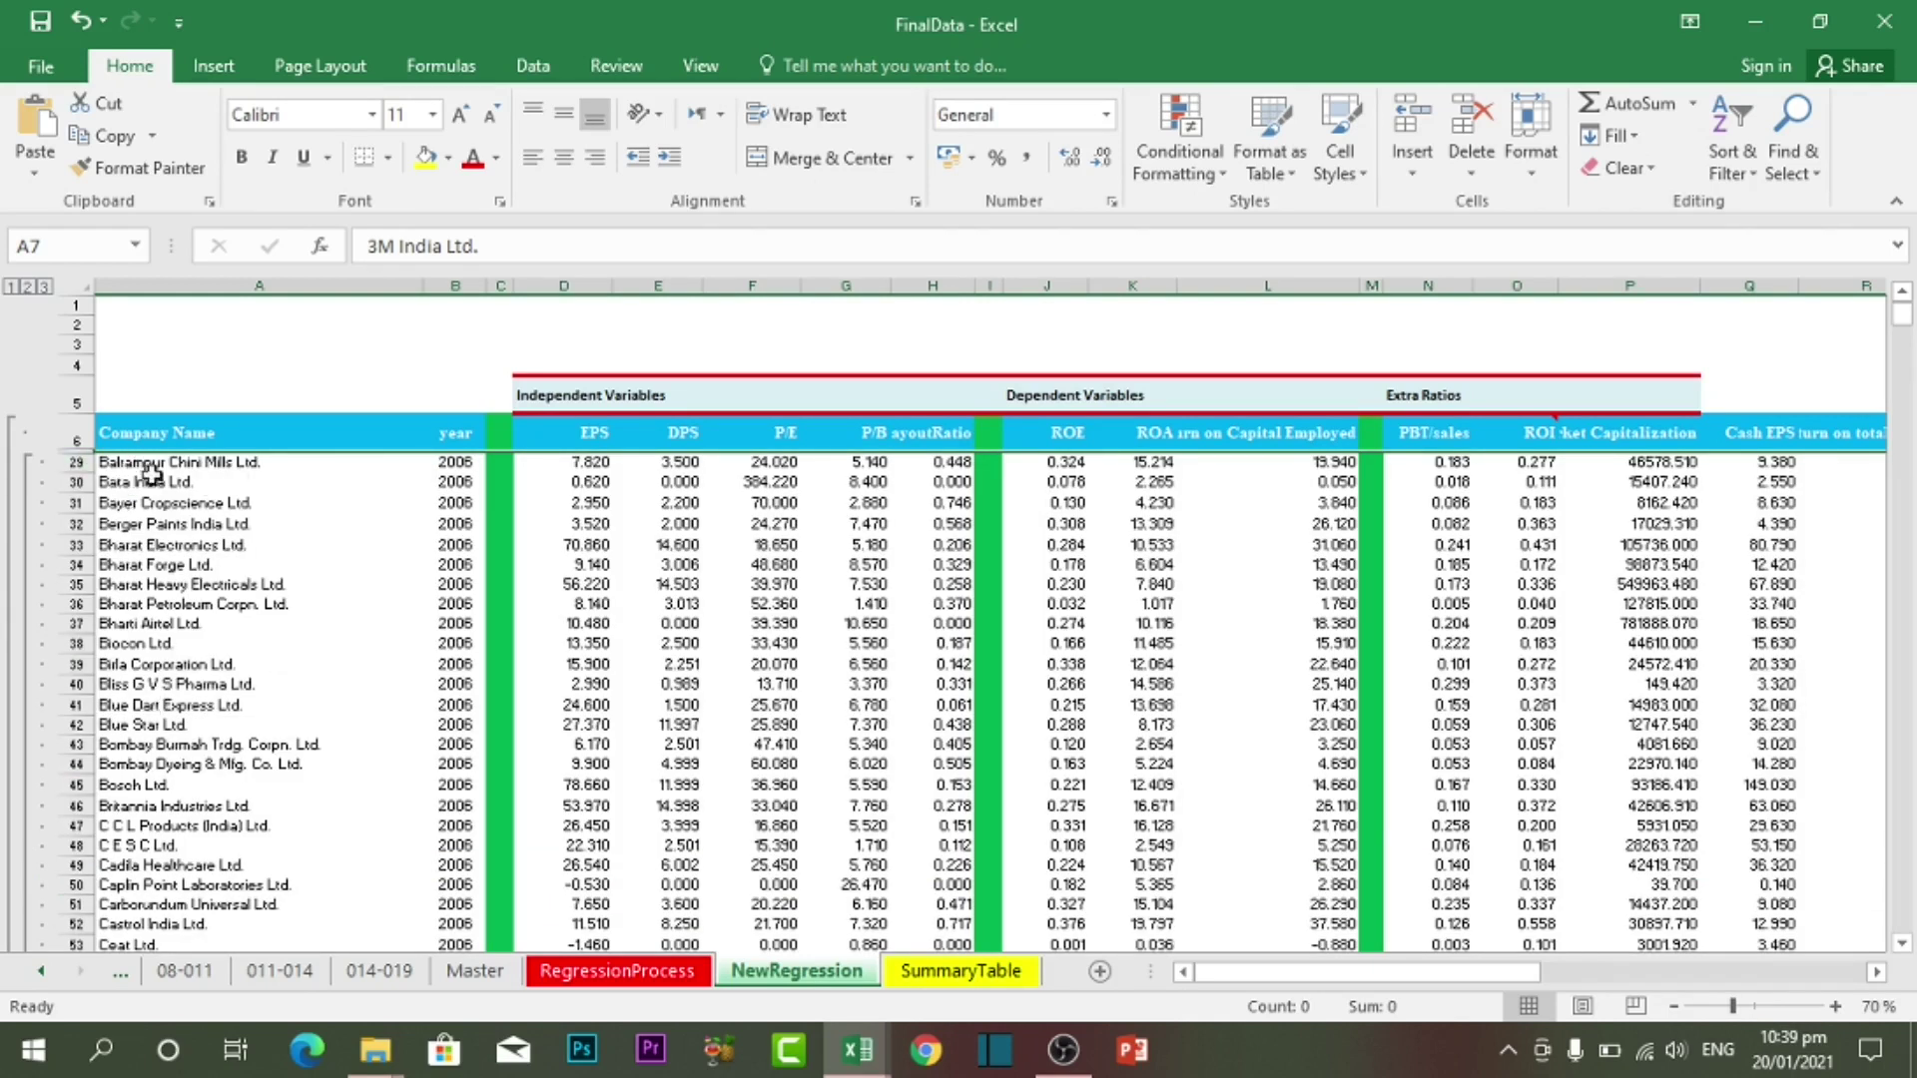
click(232, 503)
click(212, 585)
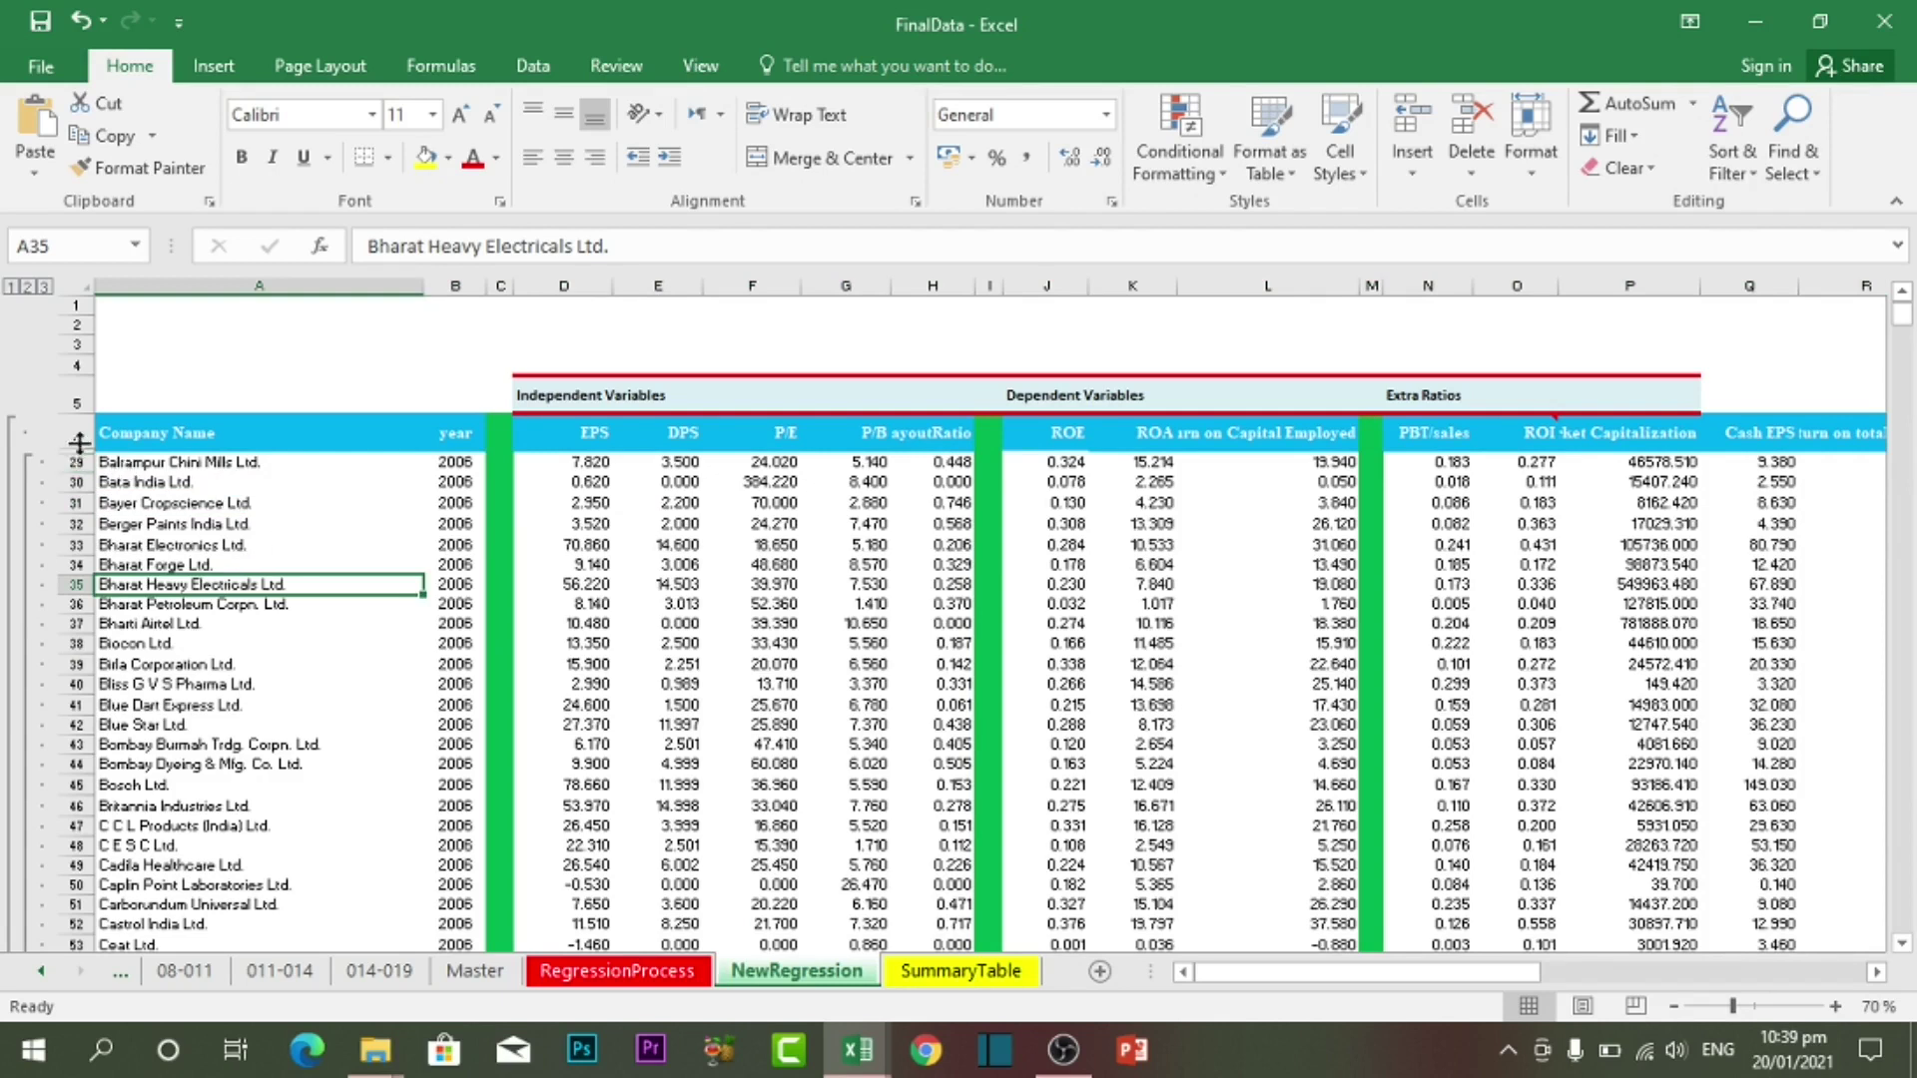
Unhide the rows between rows 6 and 29, and hide rows 6 through 29
drag(76, 440, 70, 465)
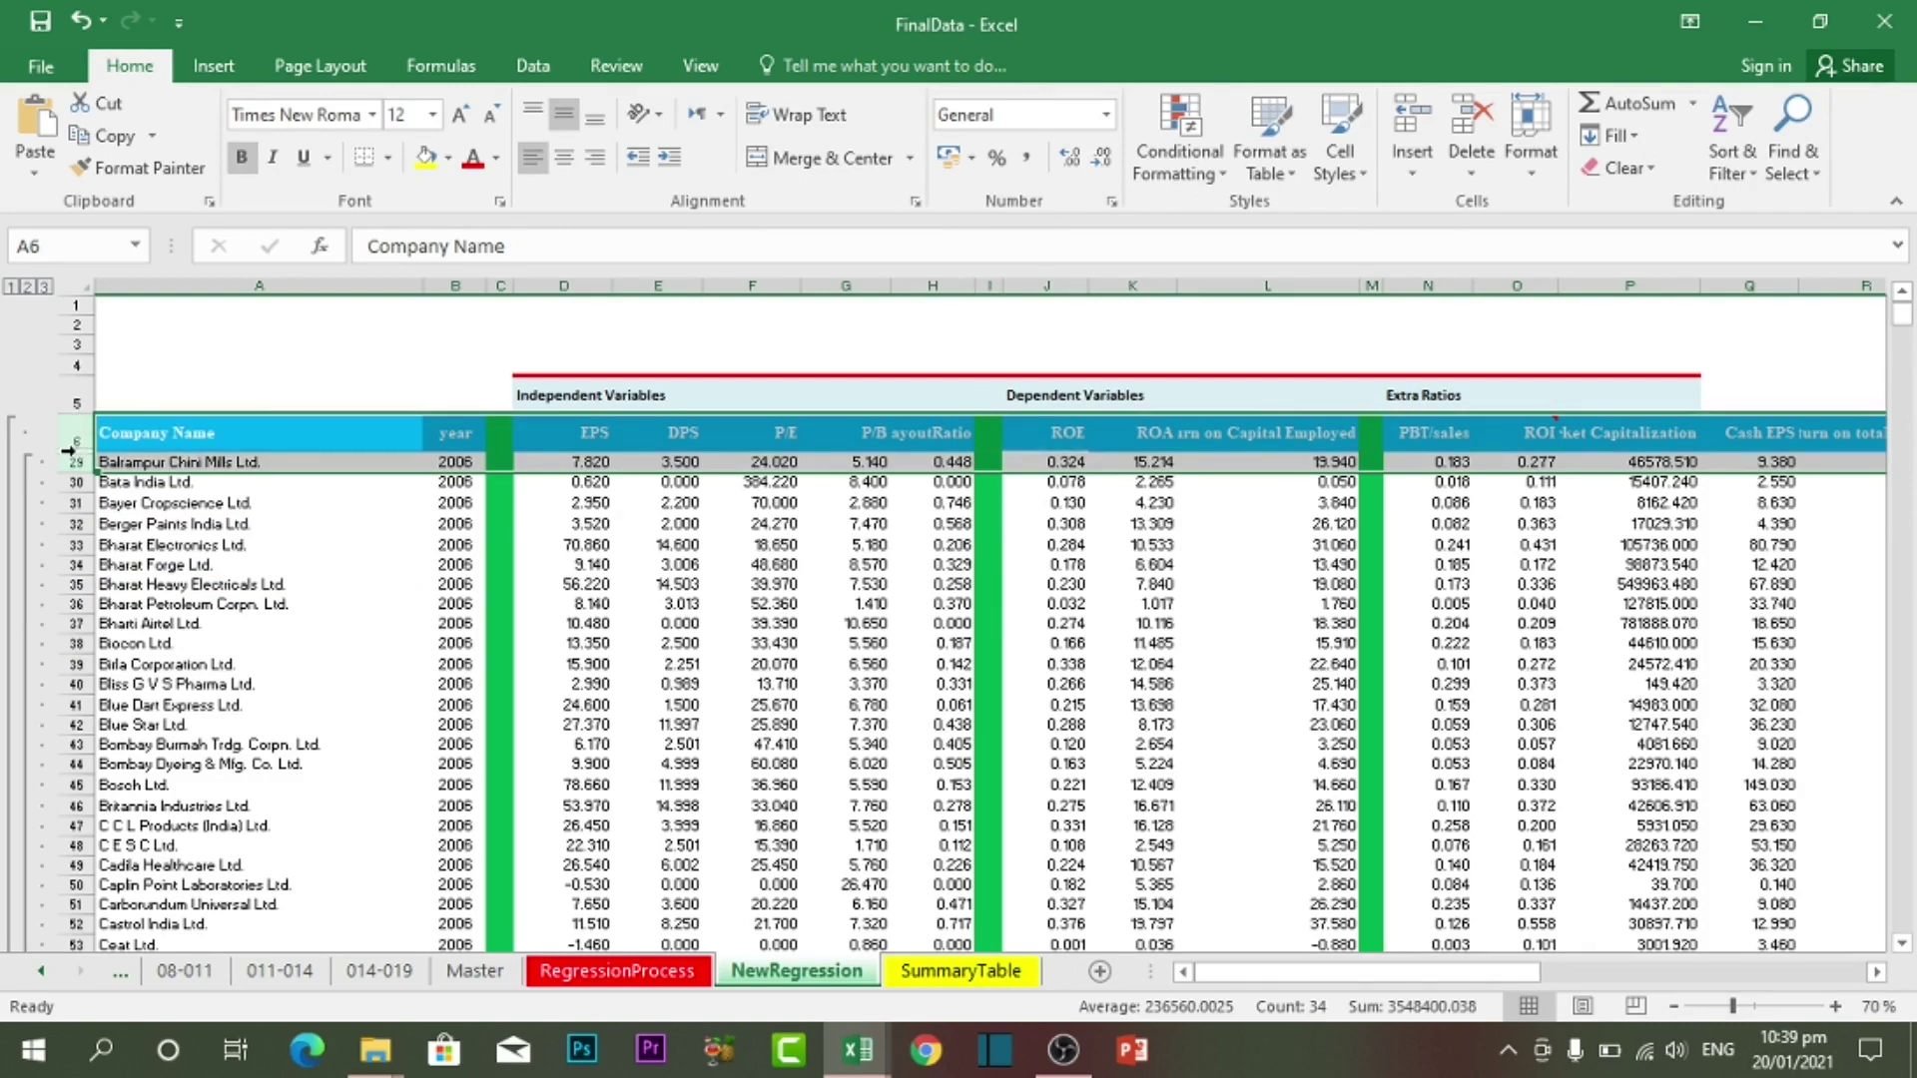
double_click(74, 450)
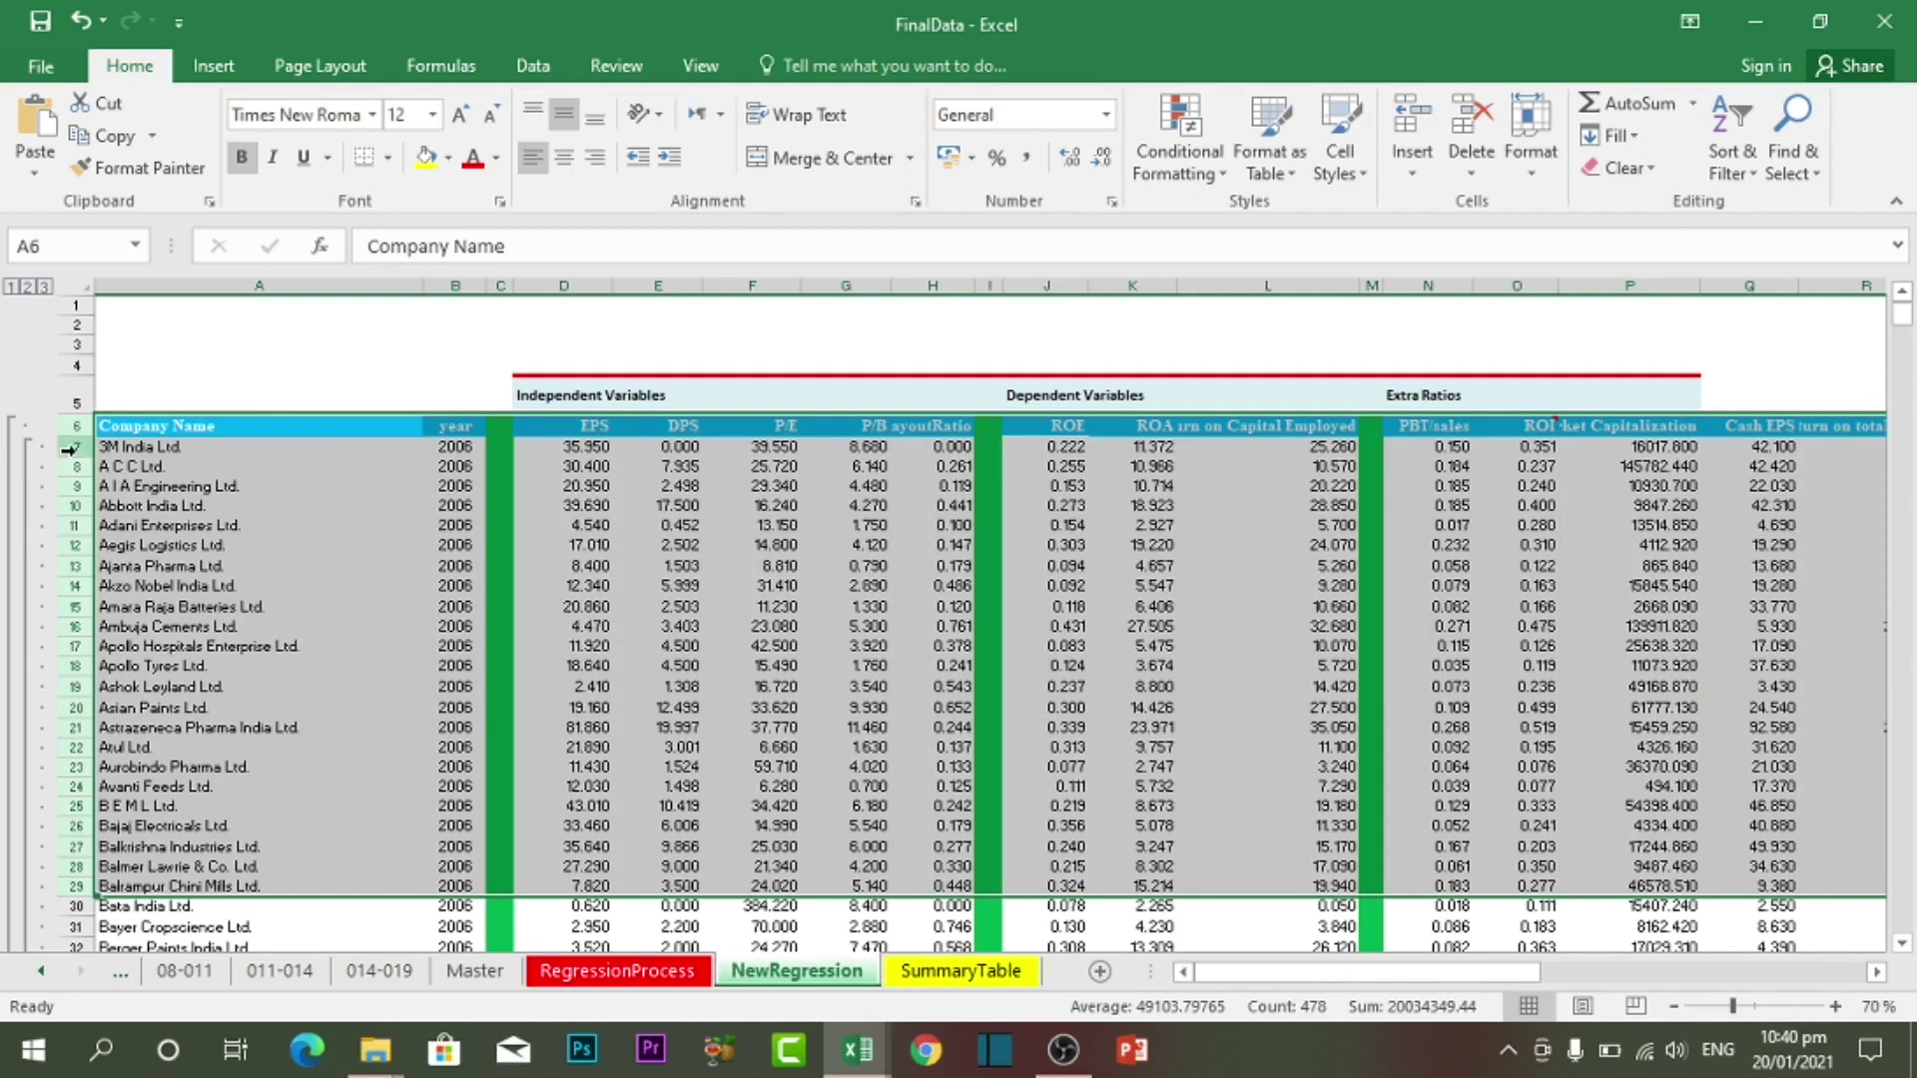
key(ctrl+9)
click(1198, 585)
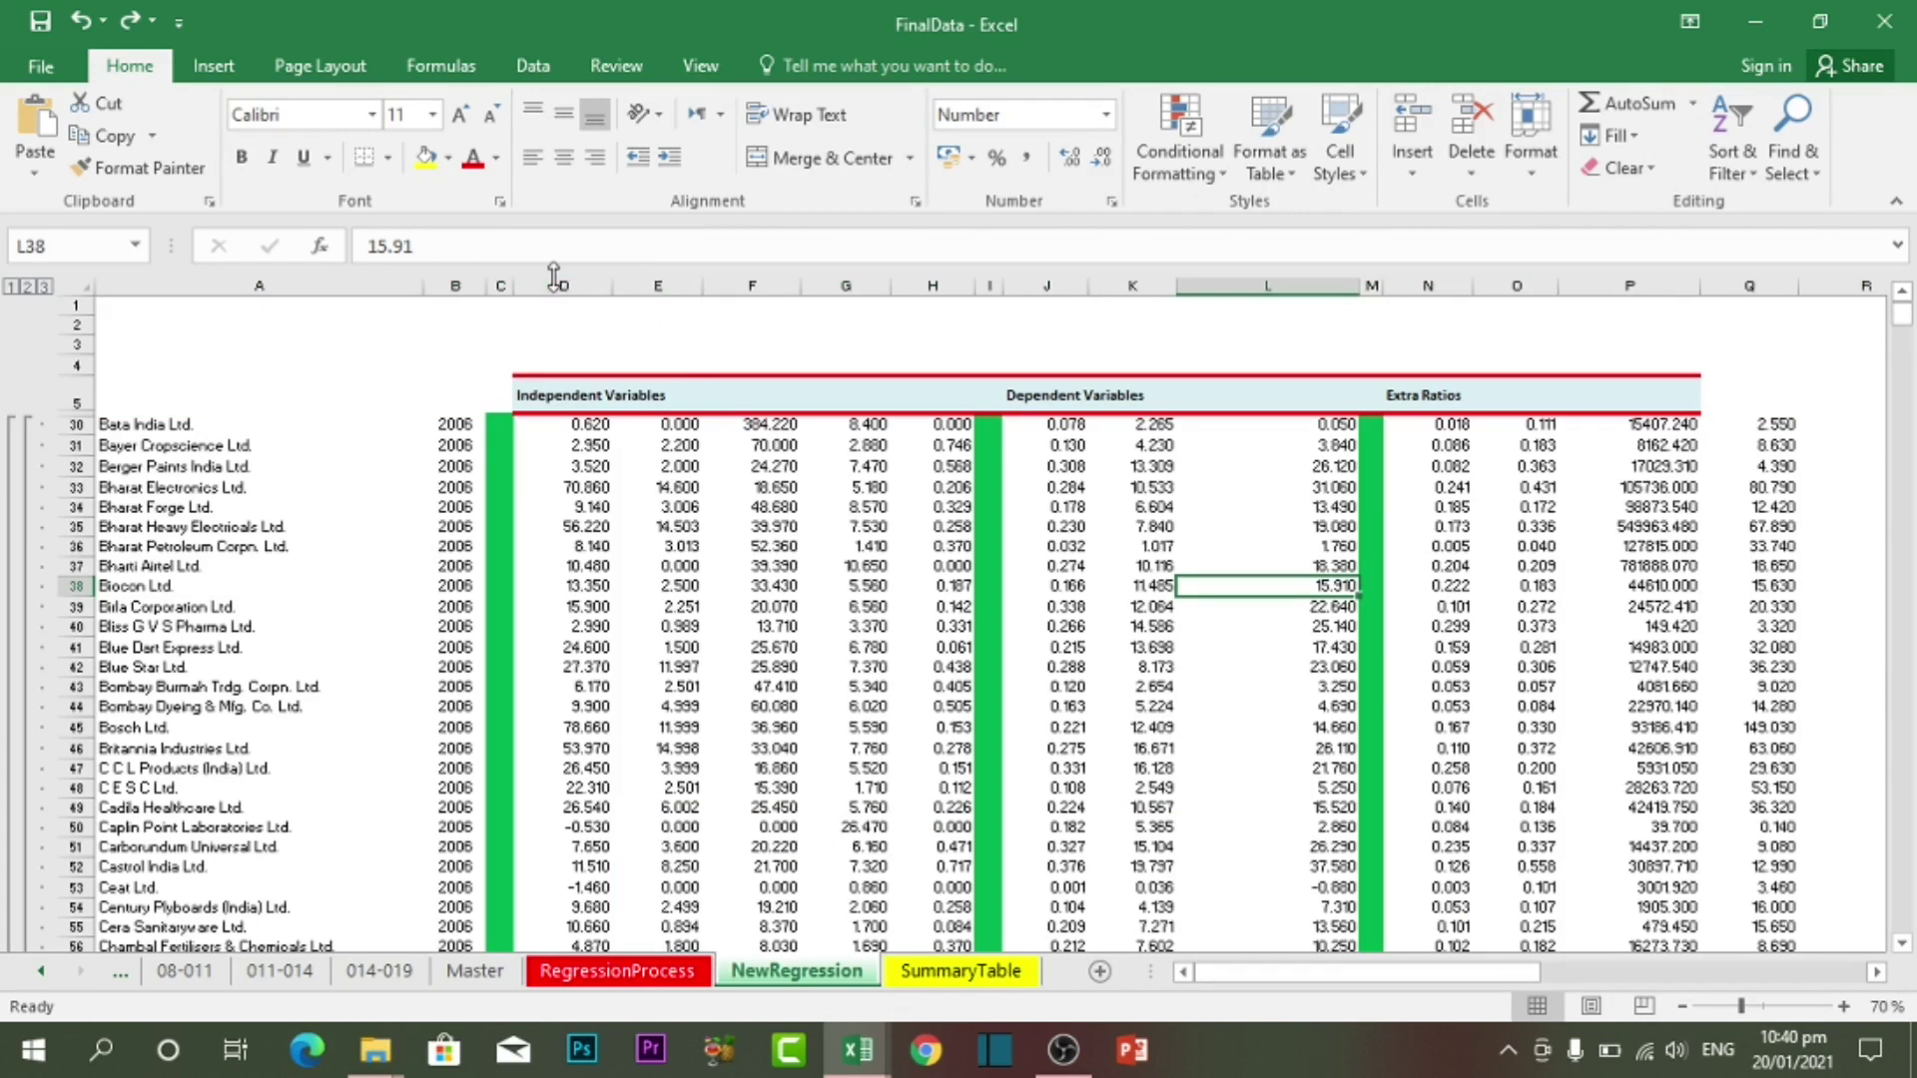
Hide columns D through G under Independent Variables and unhide them again
drag(564, 287, 874, 309)
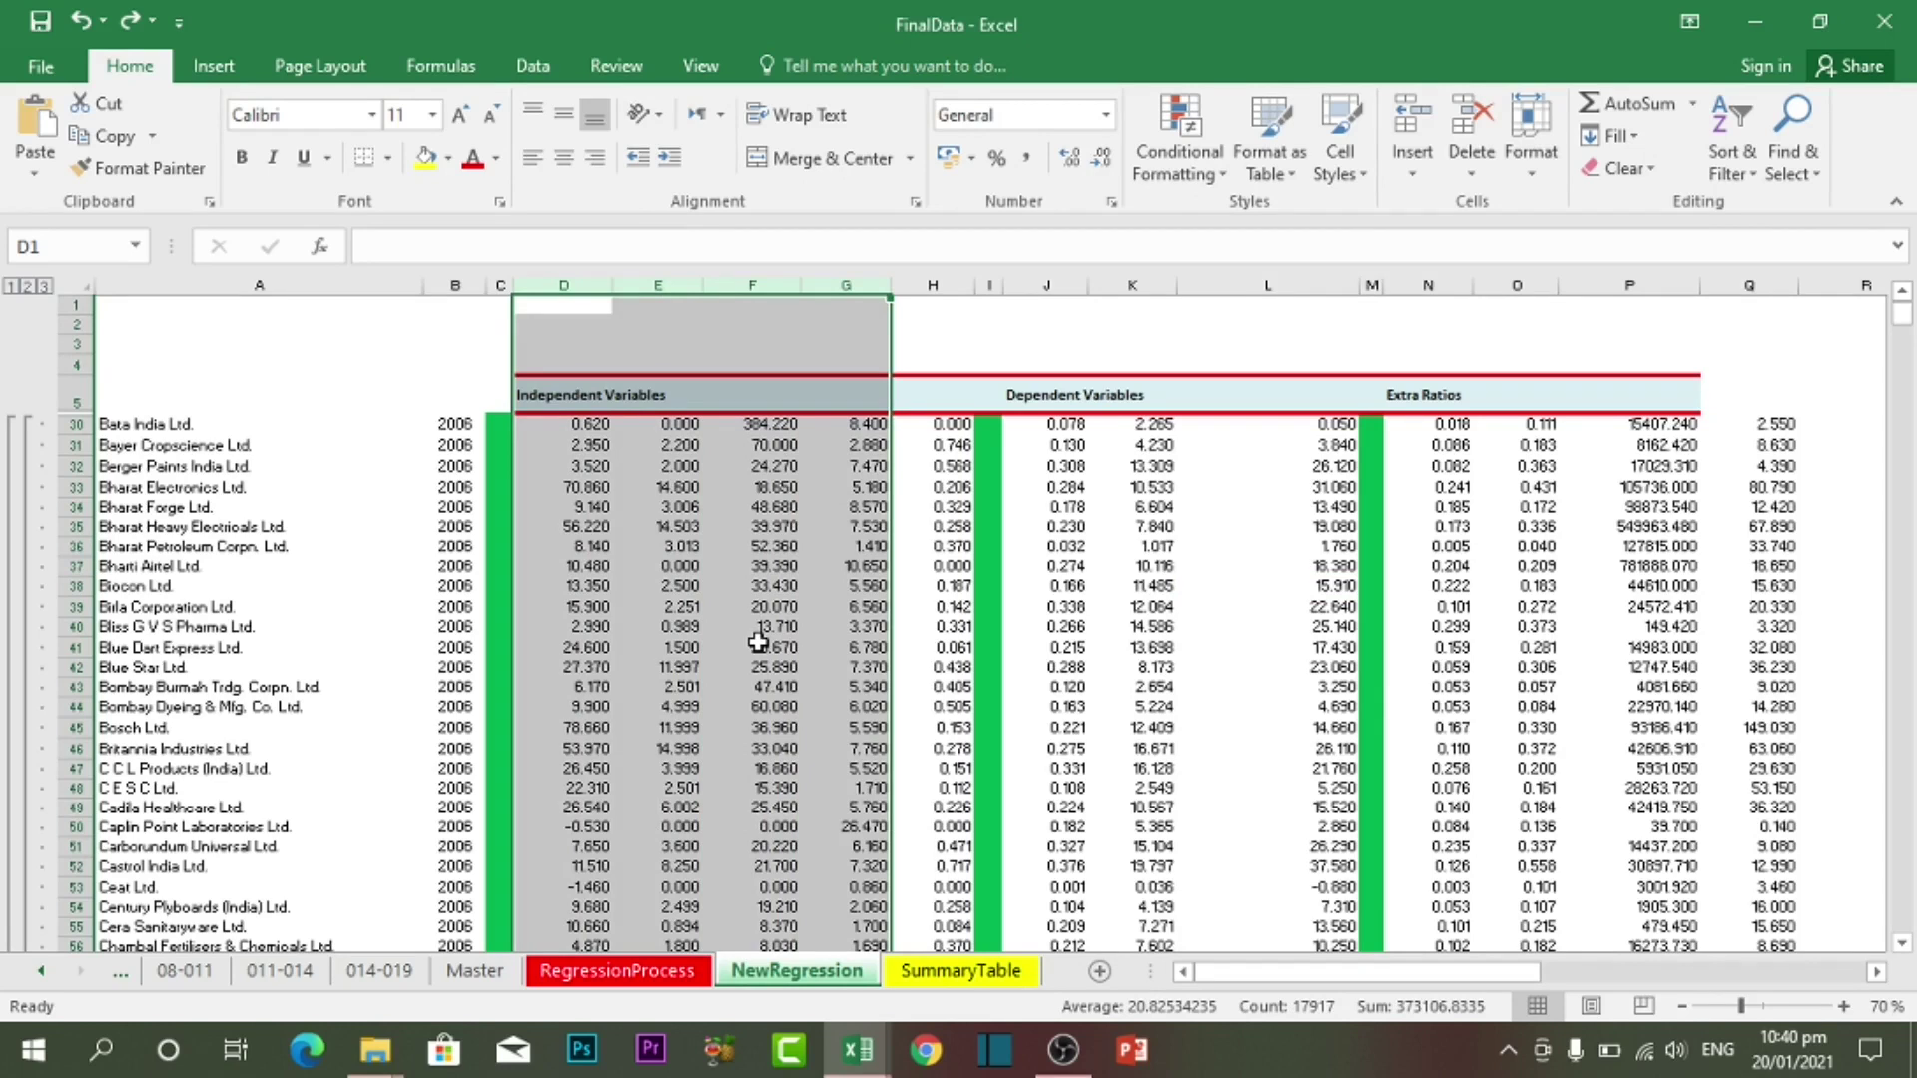
key(ctrl+0)
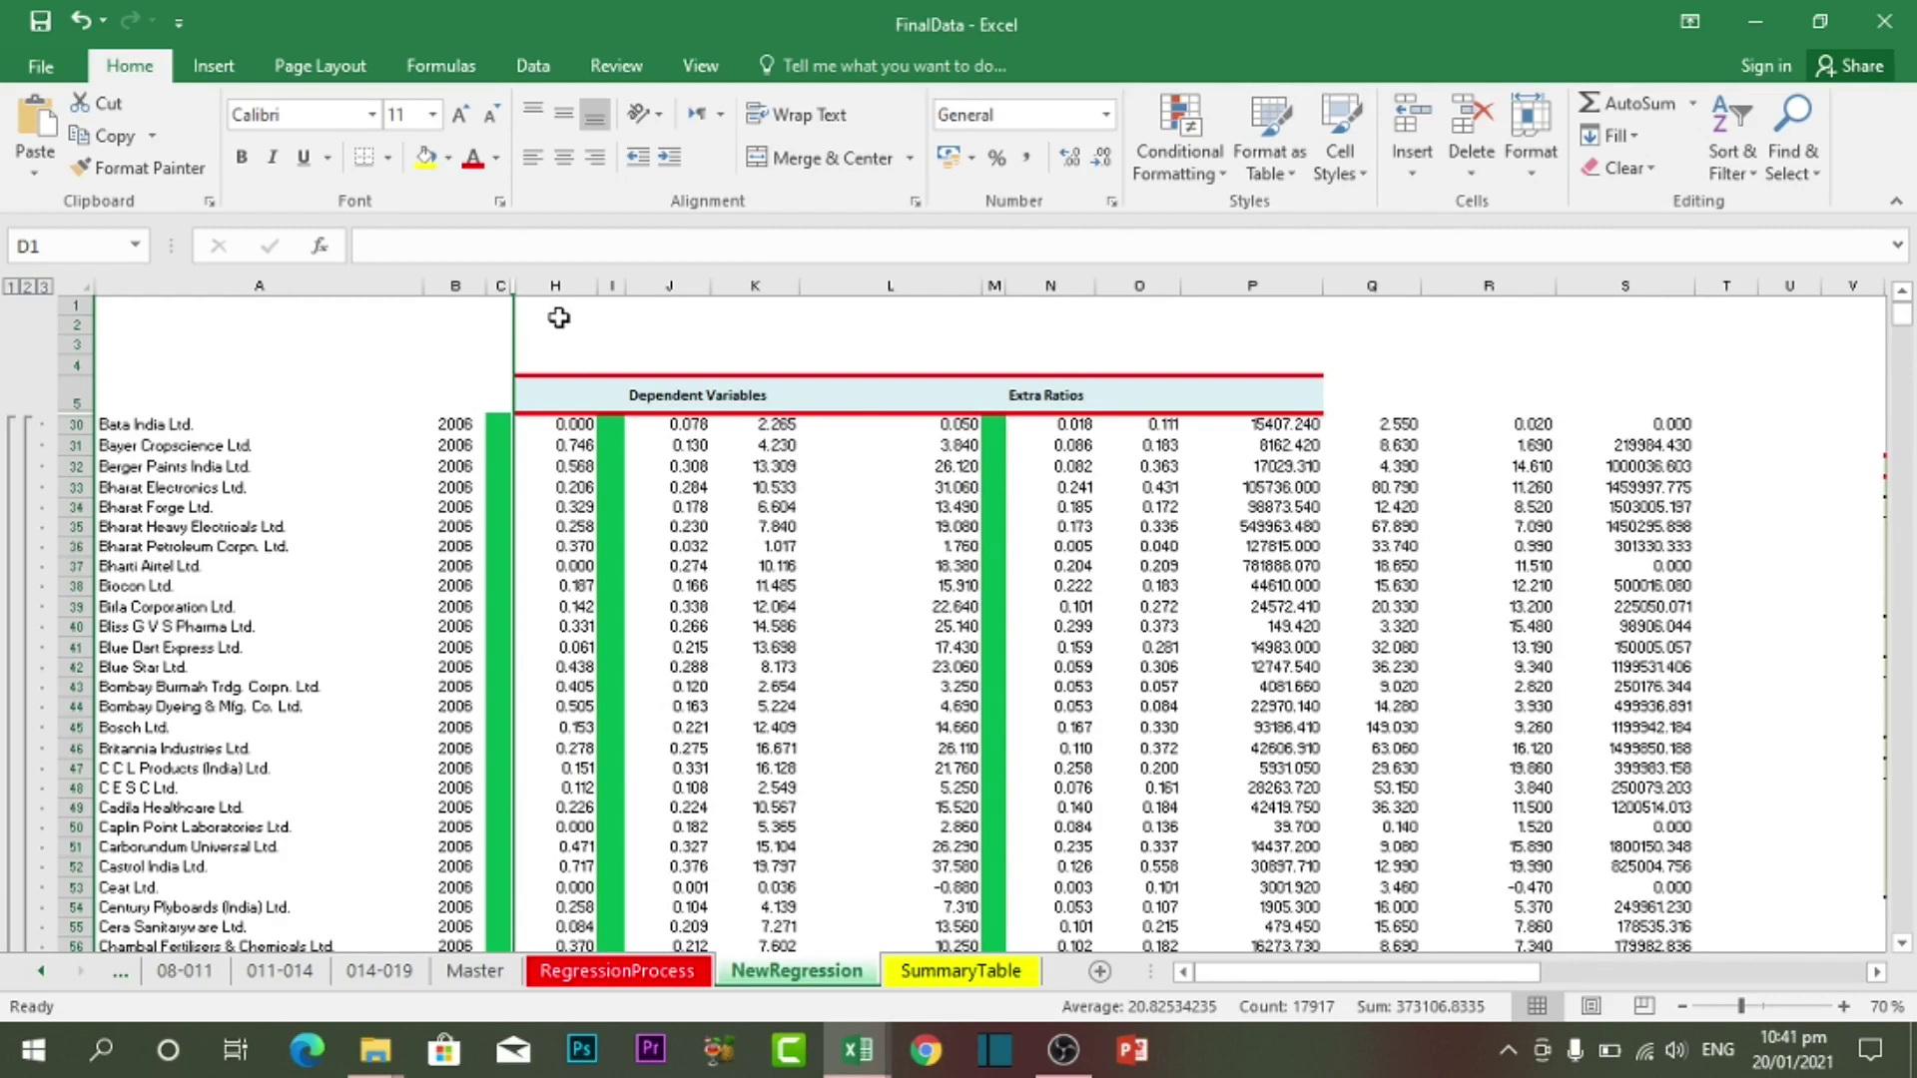
click(538, 273)
double_click(511, 282)
click(1116, 601)
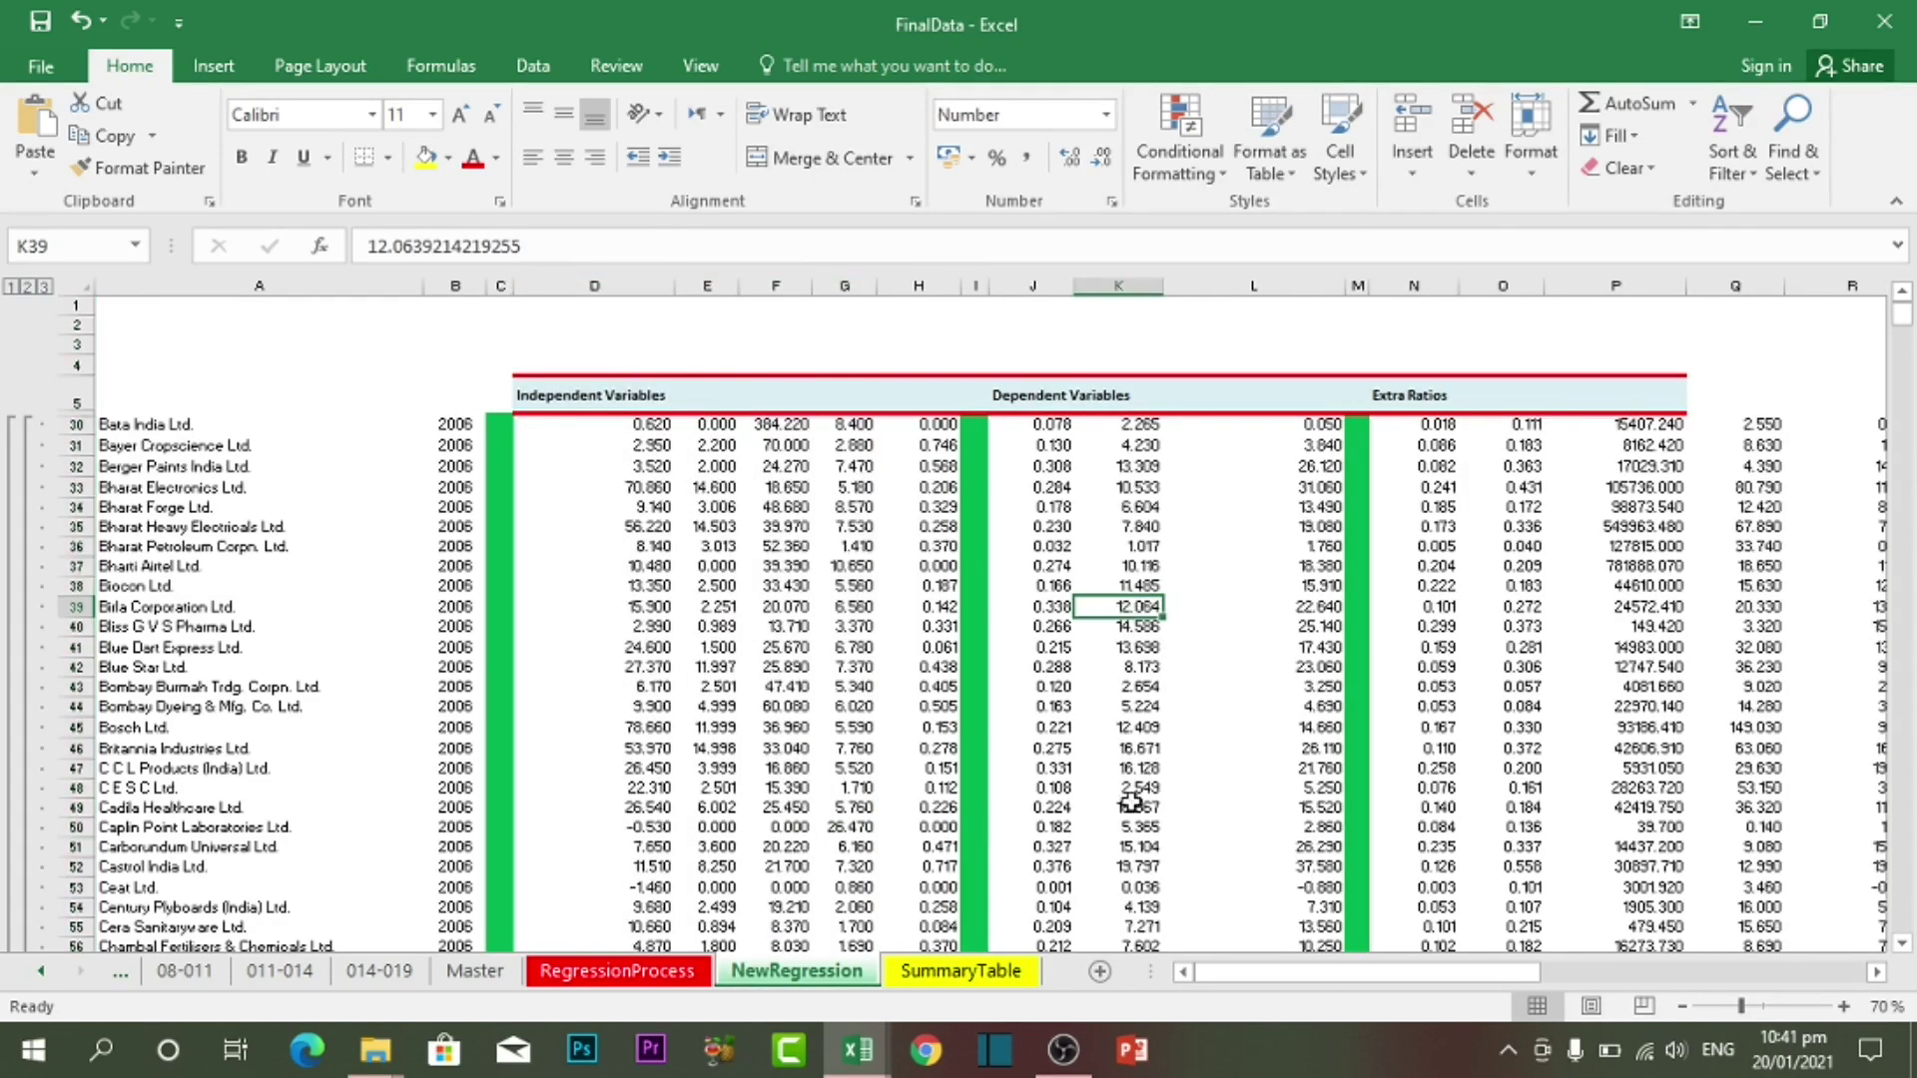
Go to the end of the data and select the empty cell Q4509 below the last value in column Q
key(ctrl+End)
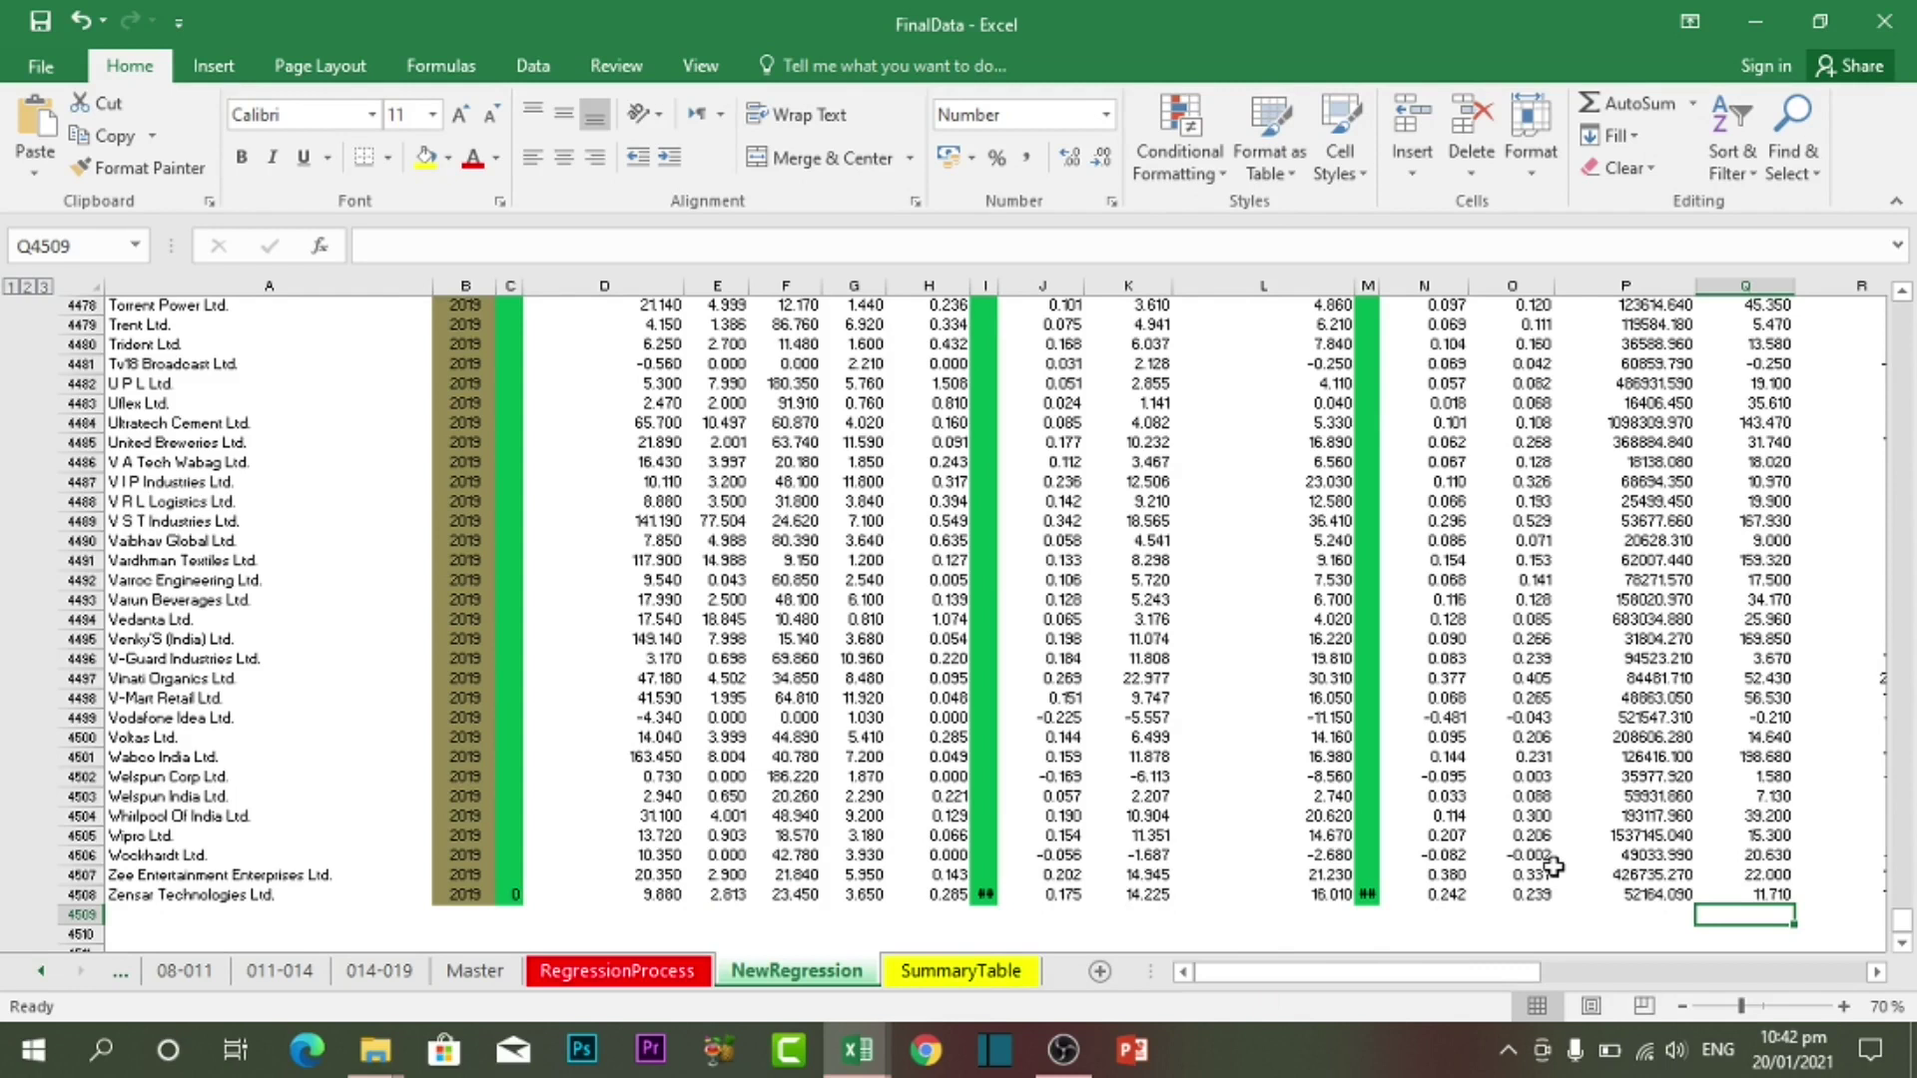
scroll(1697, 809, up, 2)
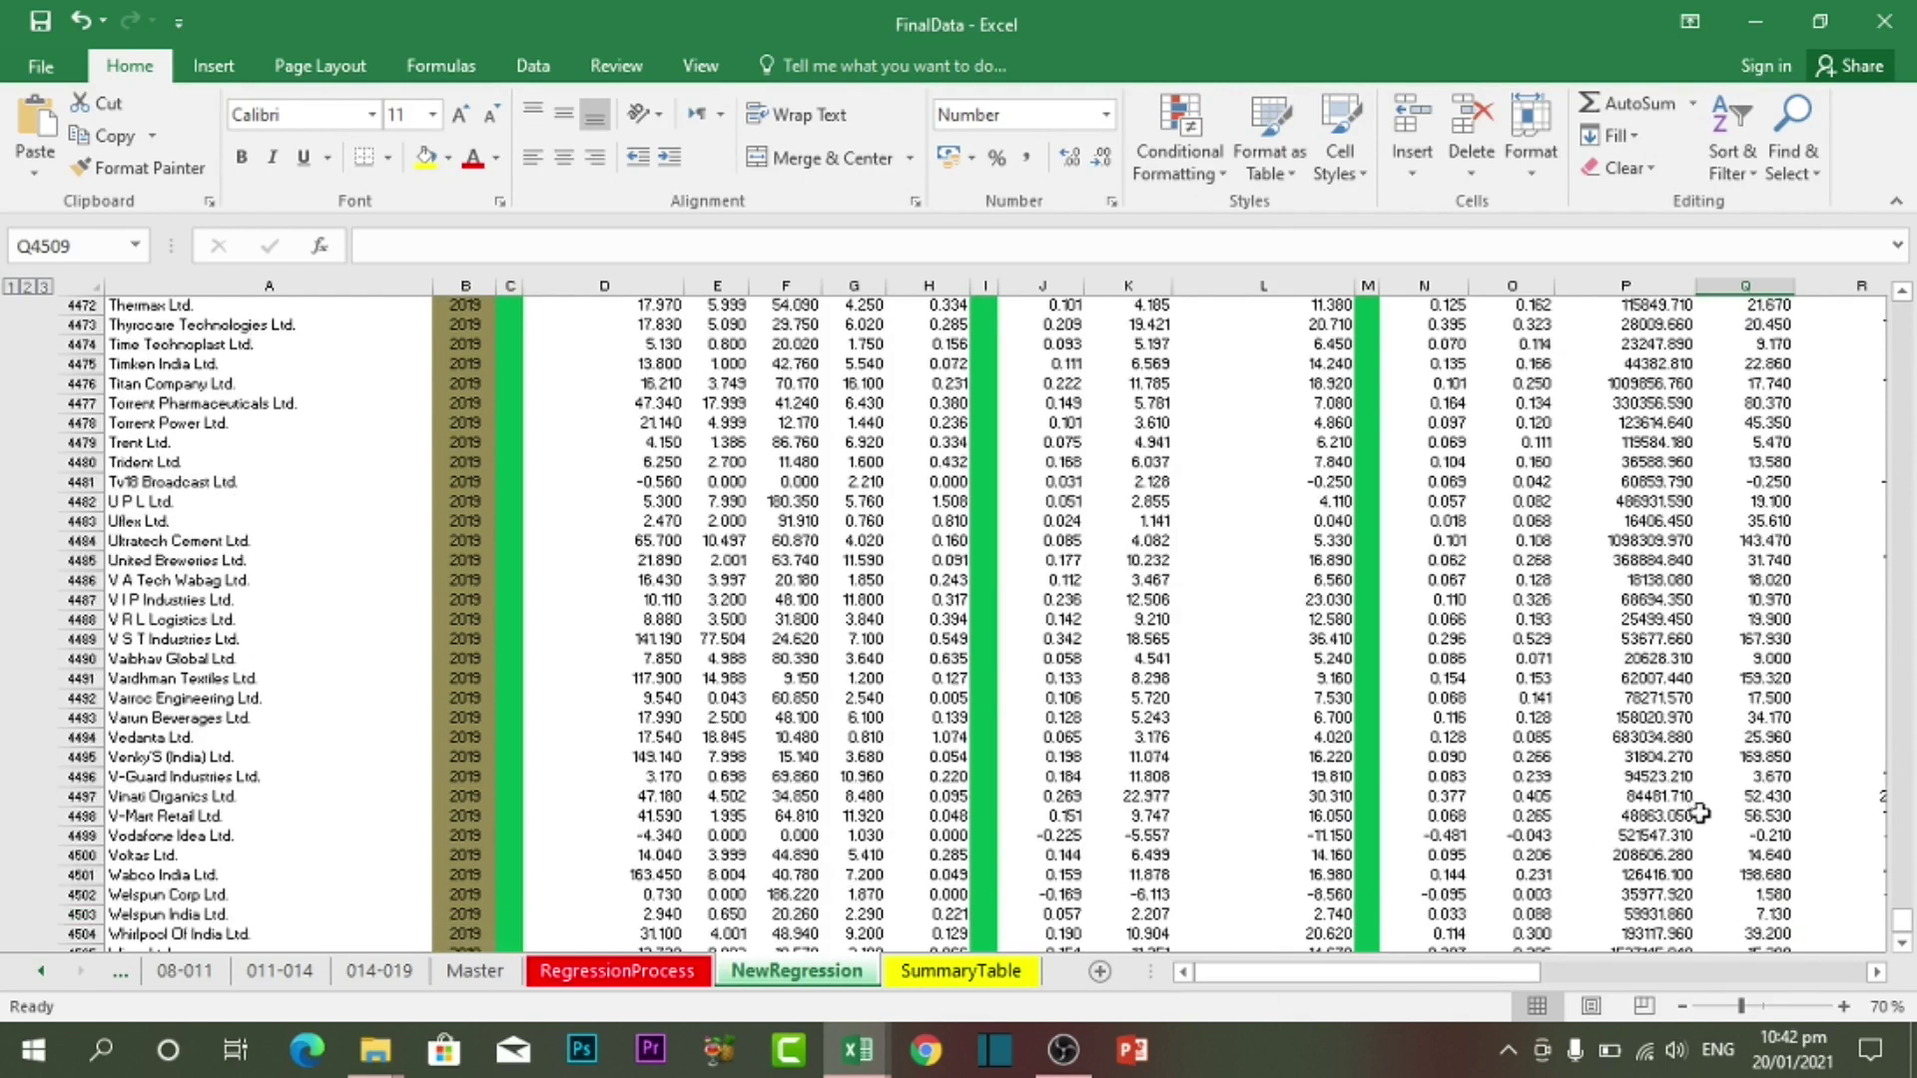
scroll(1704, 819, down, 4)
drag(1772, 758, 1765, 417)
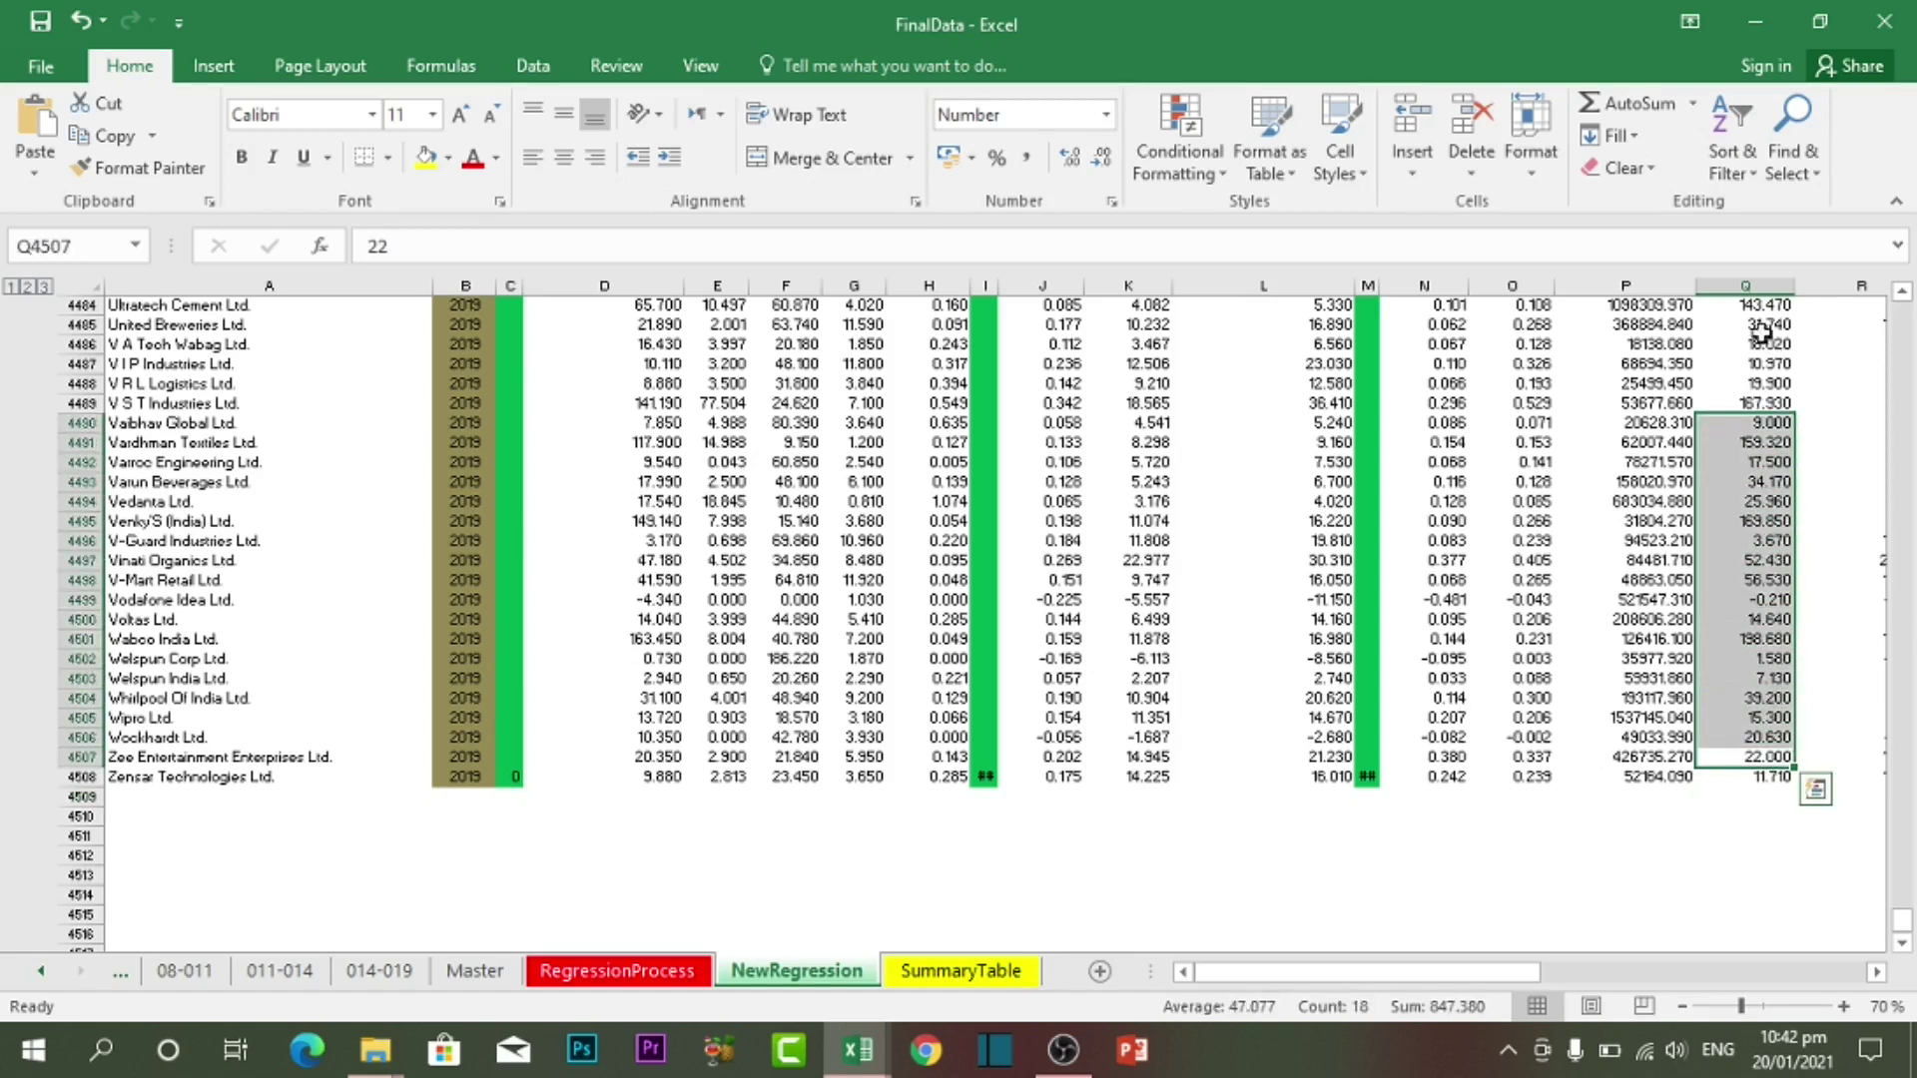
click(1749, 798)
click(1761, 874)
click(1767, 803)
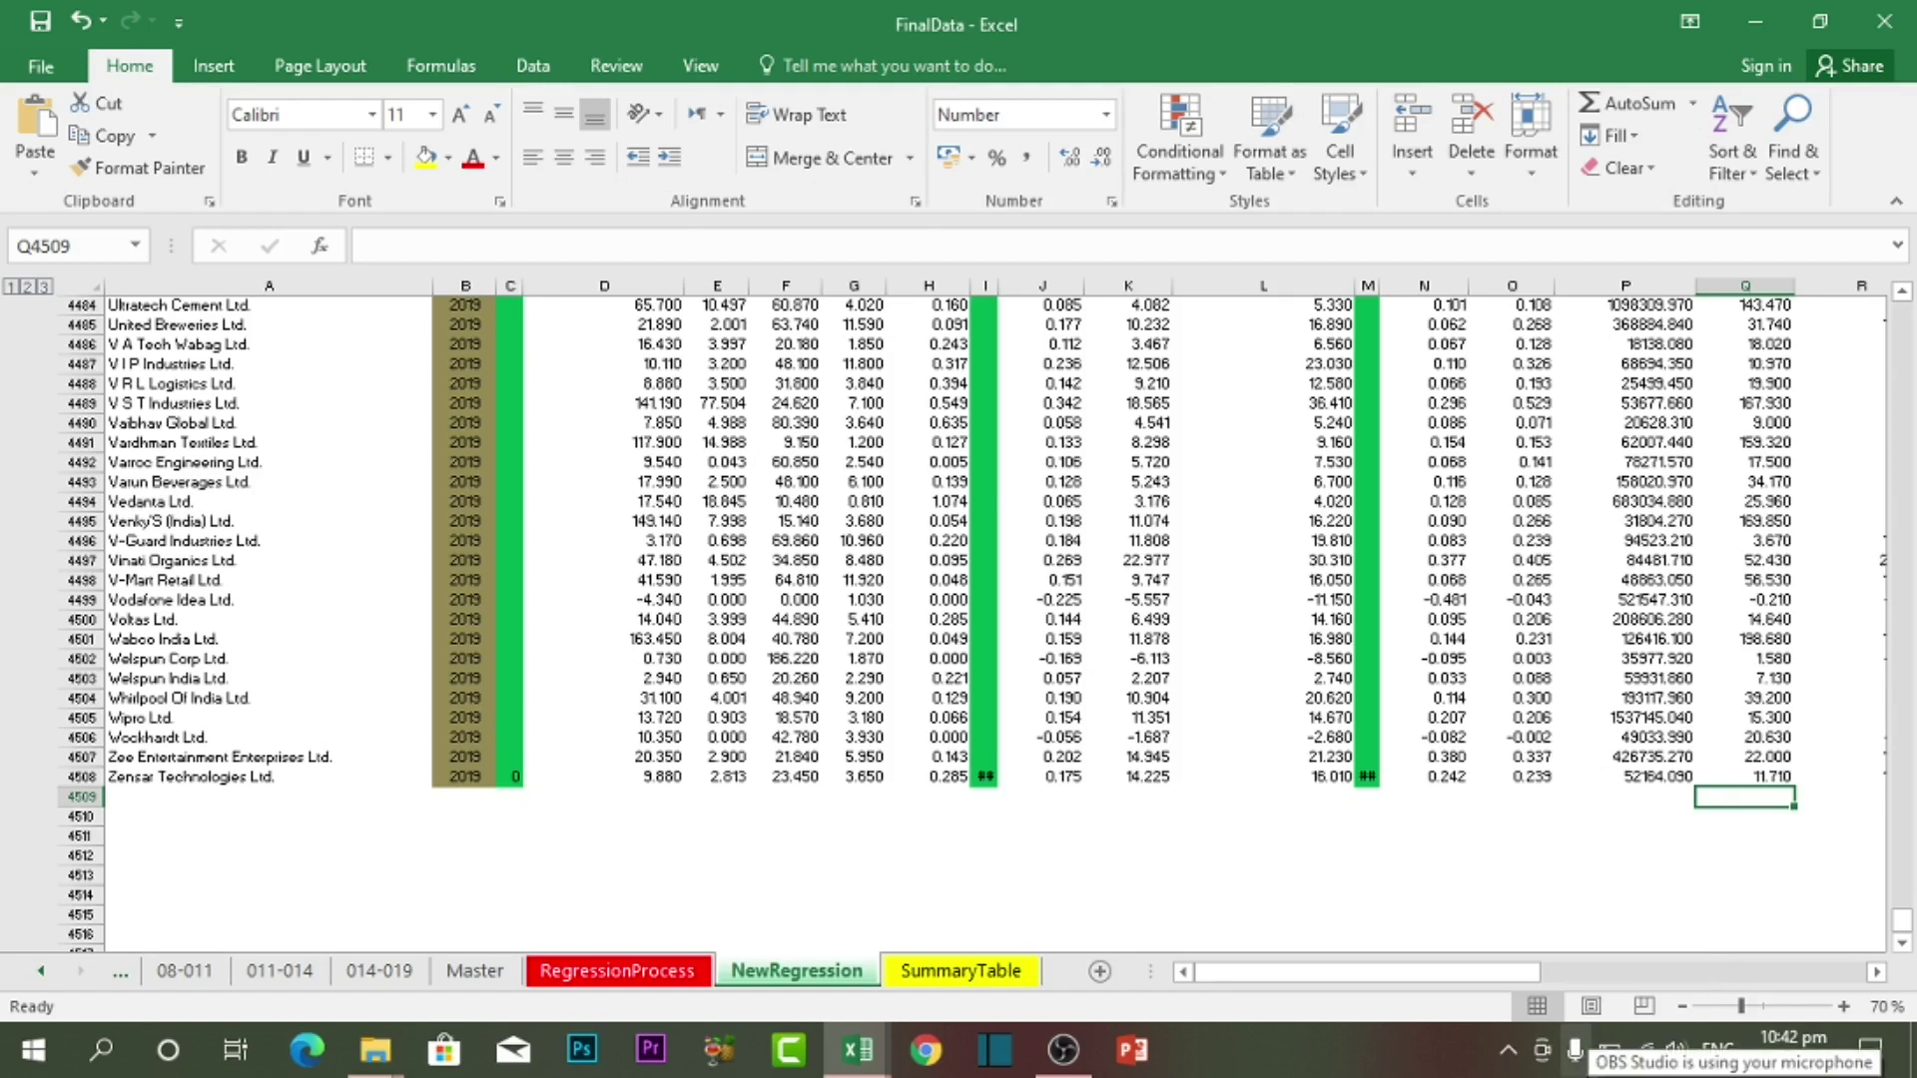
Total column Q in Q4509 with AutoSum over Q7:Q4508, check the formula, and delete it
key(alt+equal)
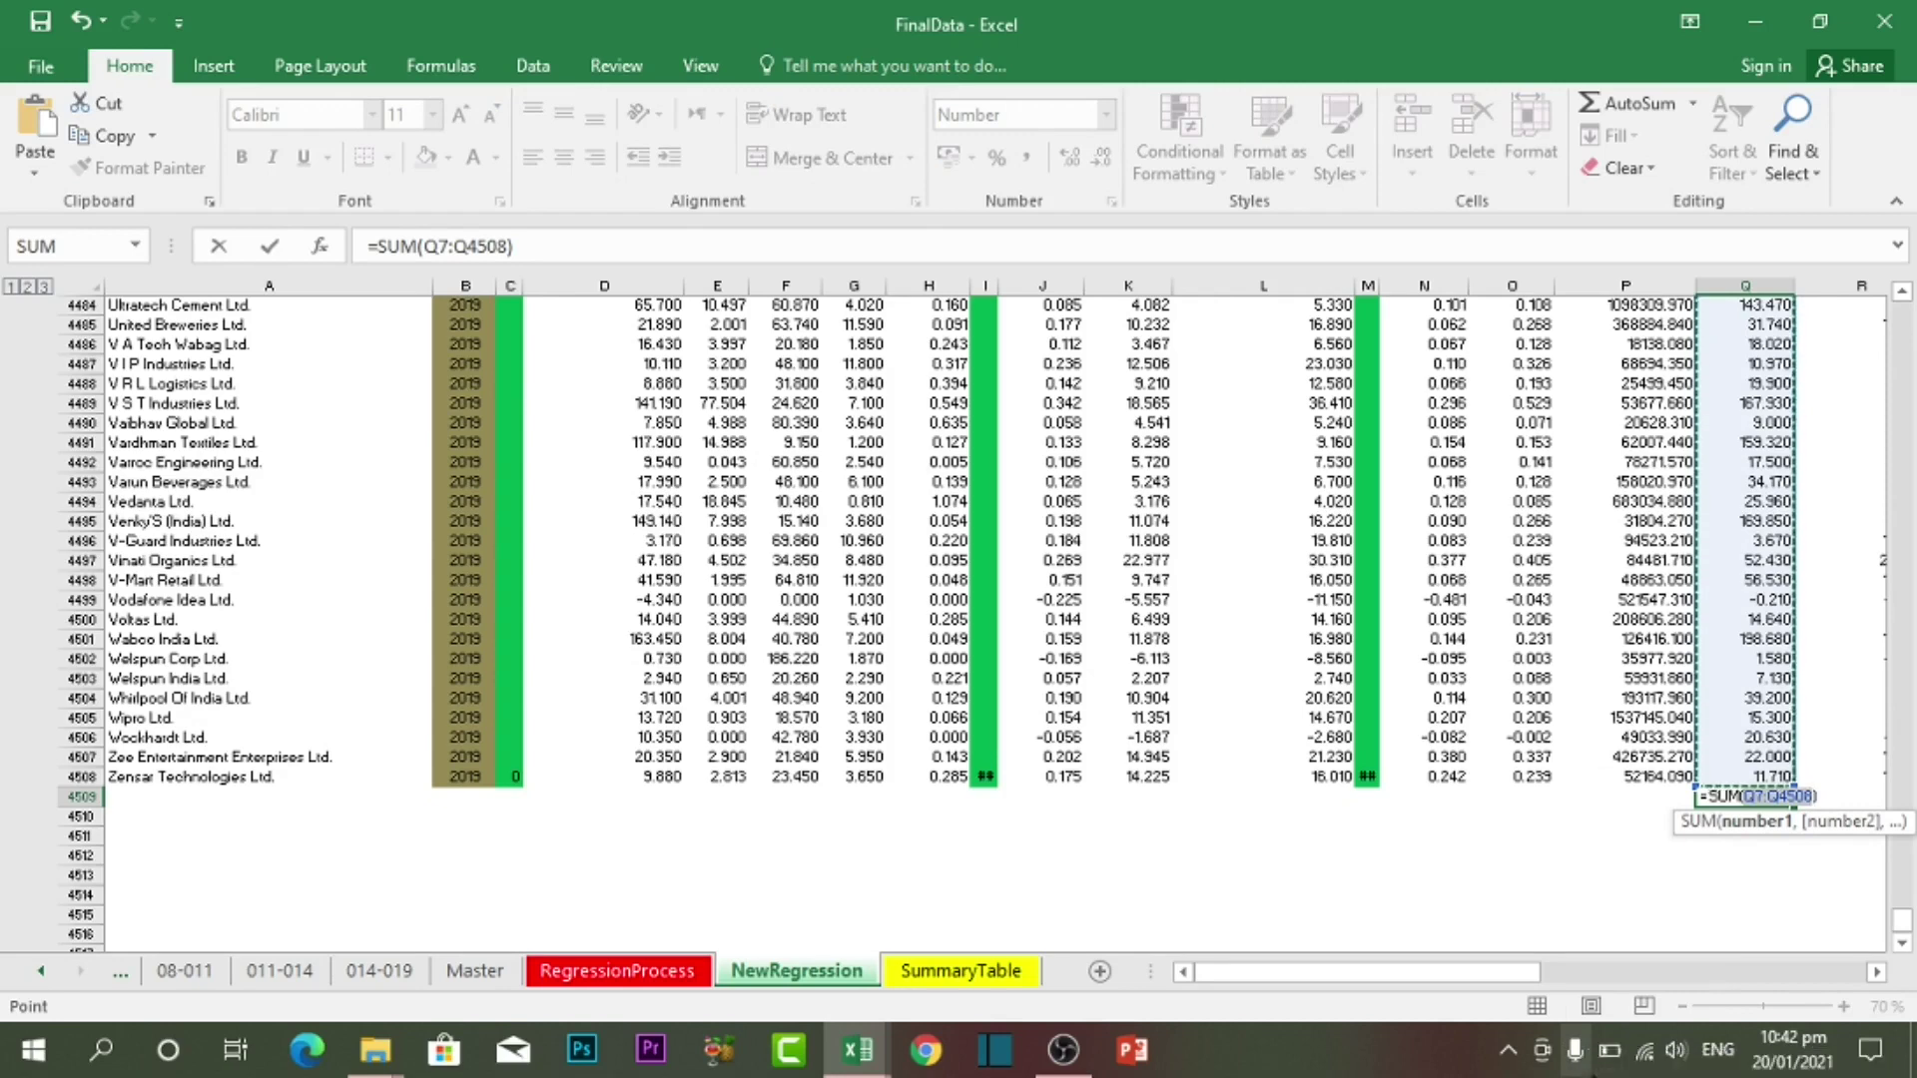
scroll(1719, 910, up, 11)
scroll(1719, 910, up, 9)
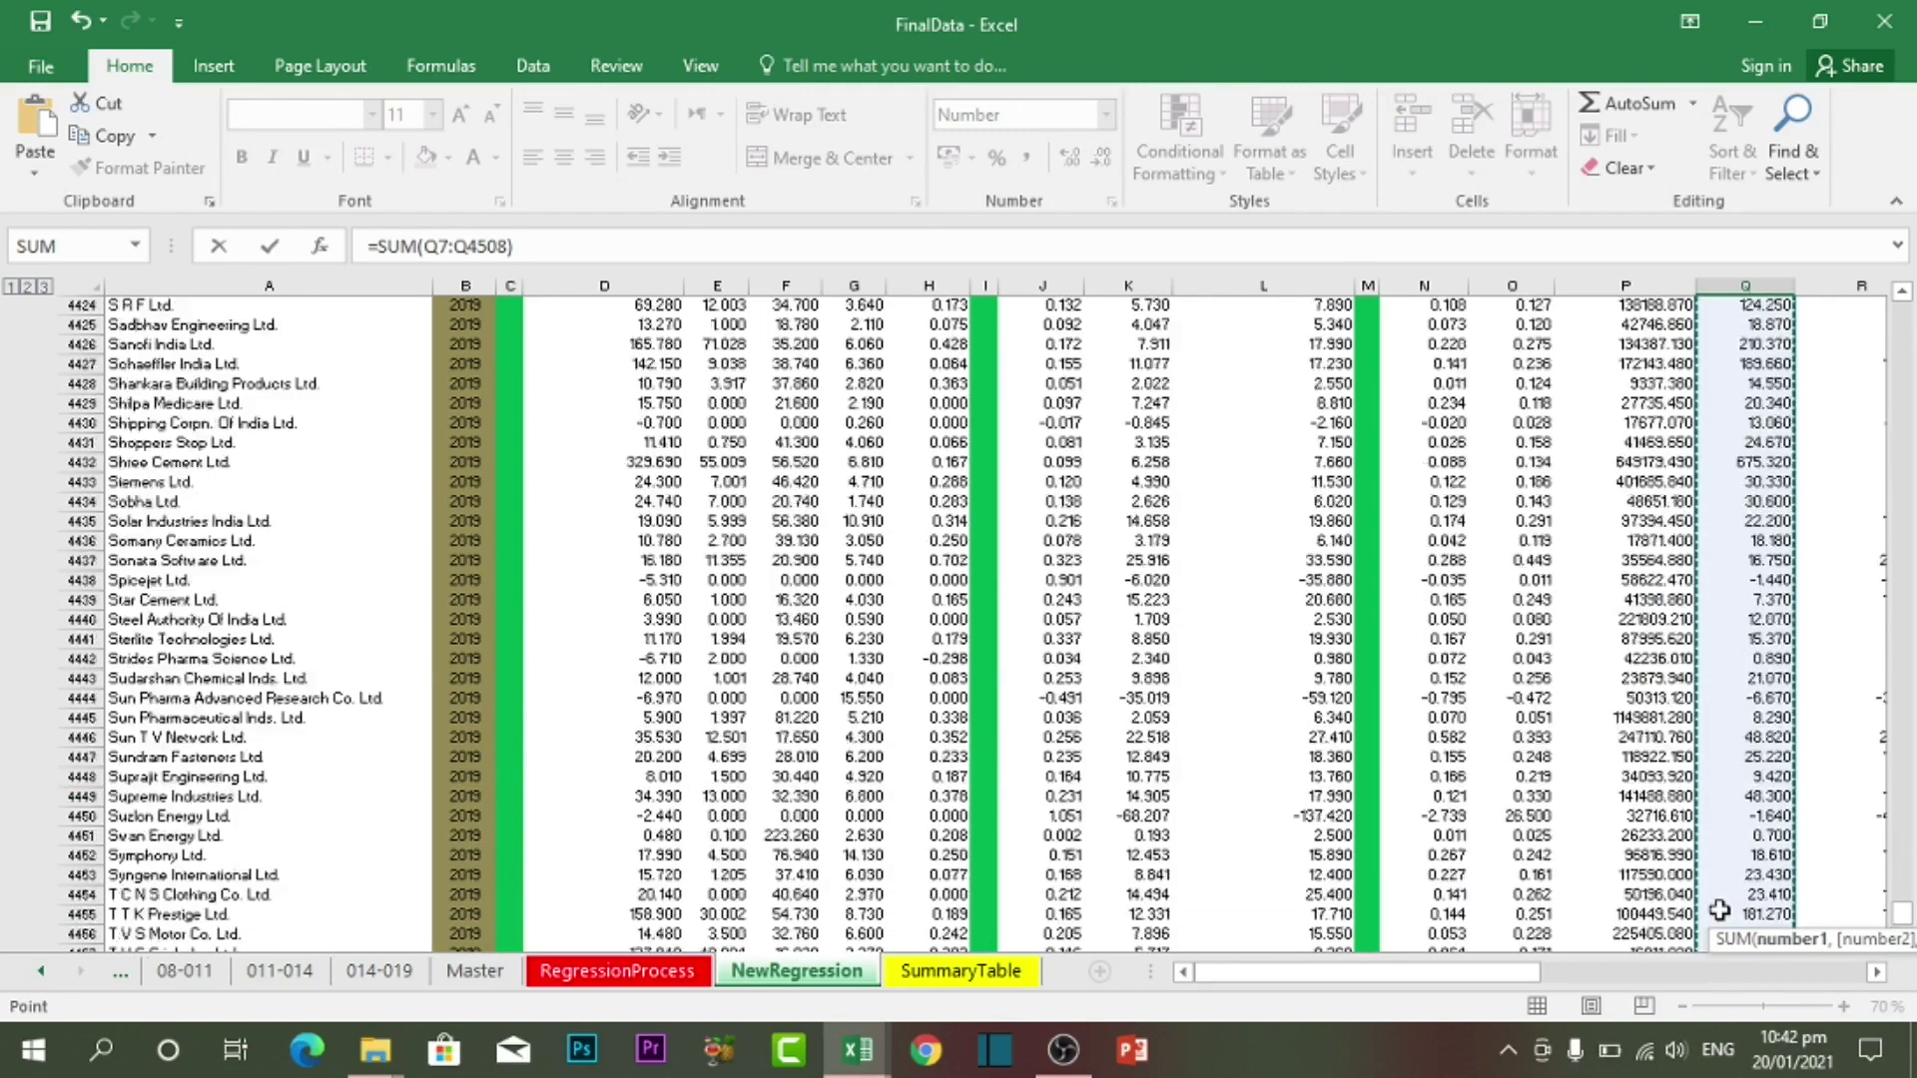
scroll(1717, 916, down, 17)
scroll(1717, 923, down, 9)
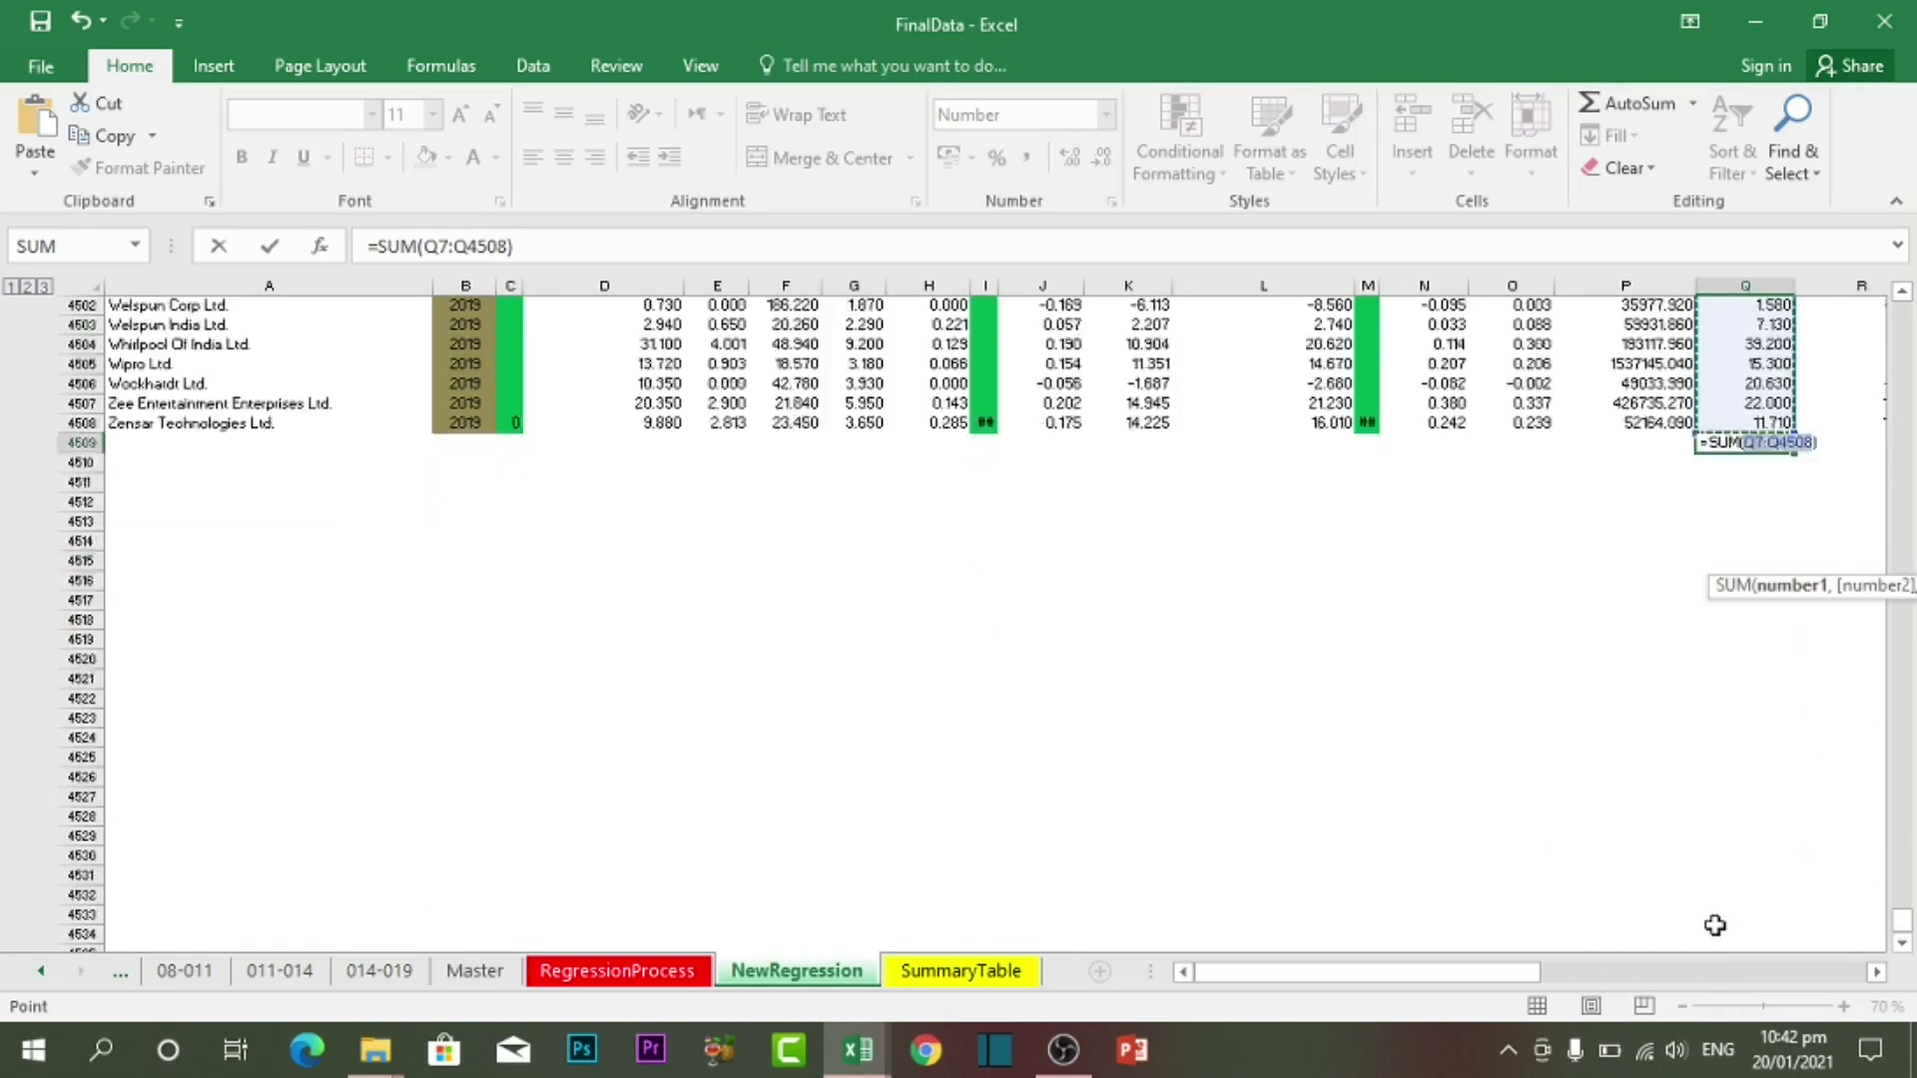
scroll(1713, 924, up, 1)
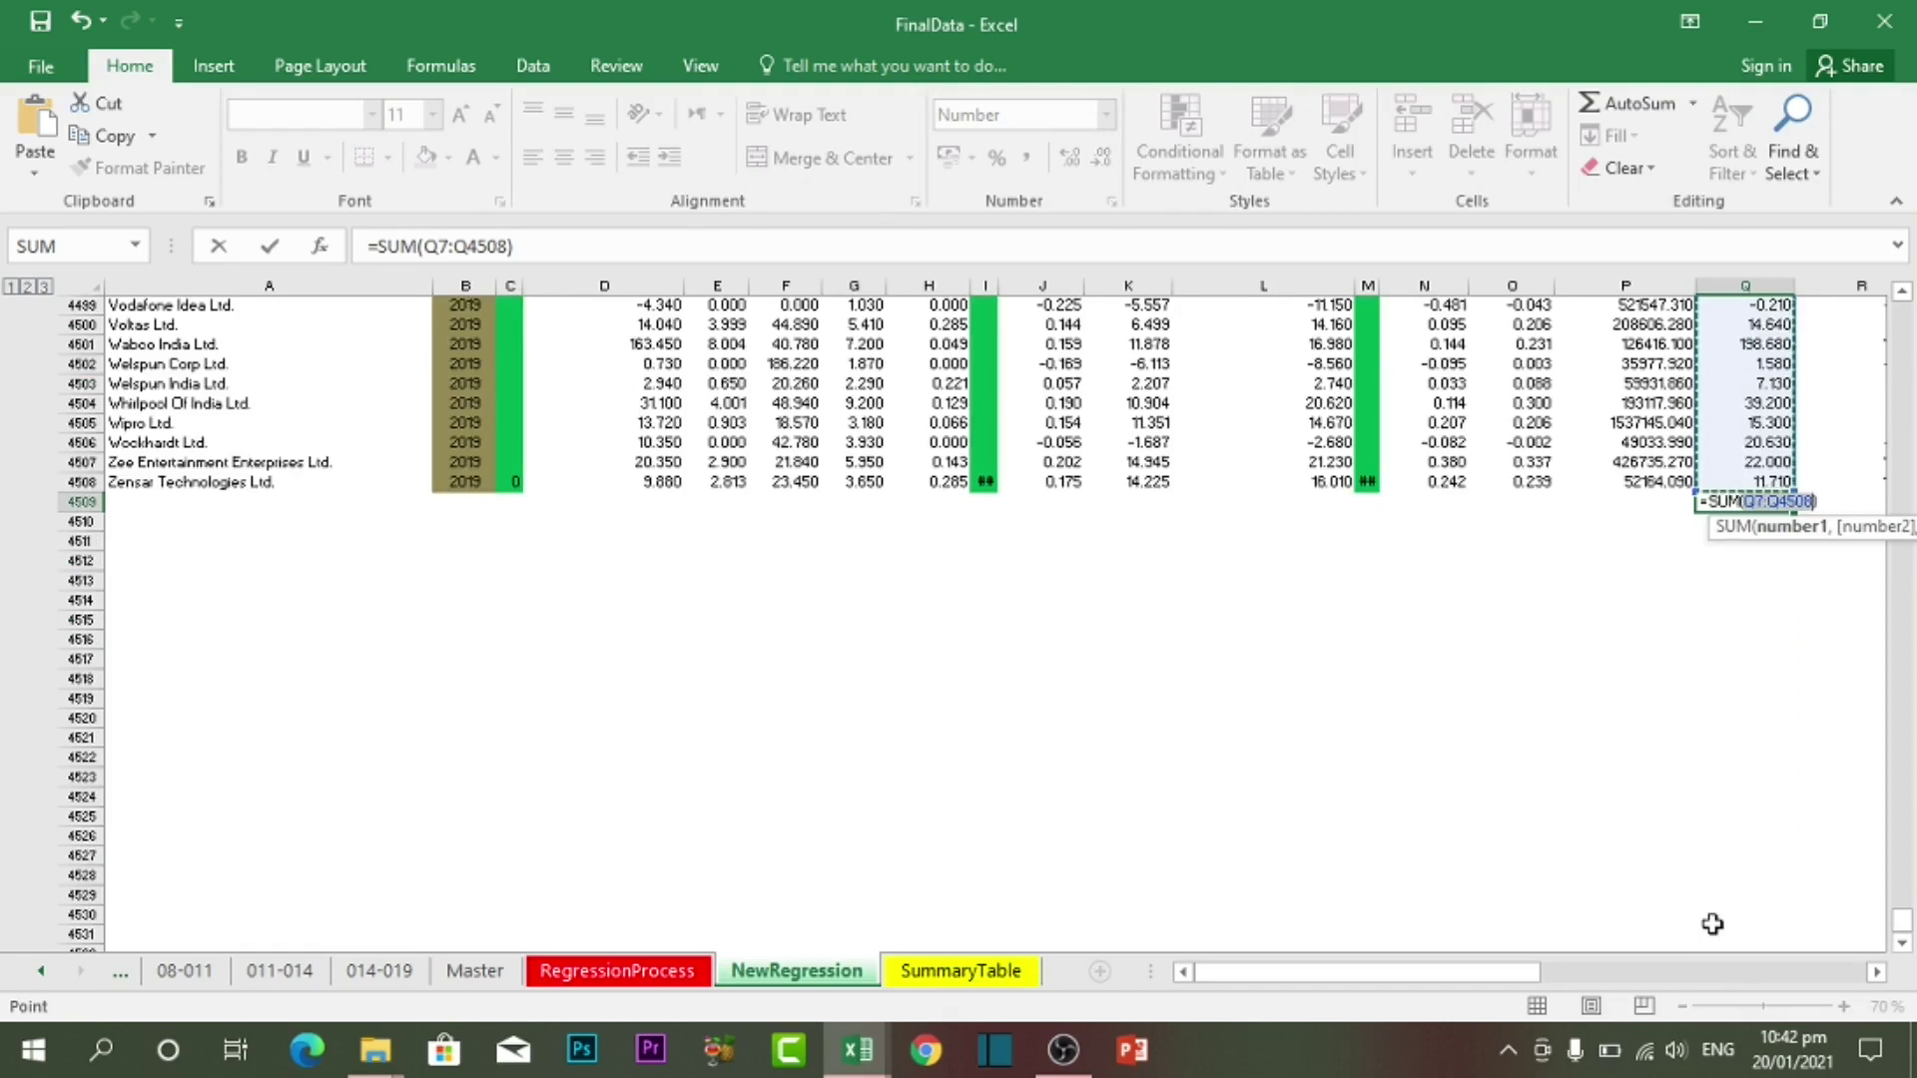
key(Return)
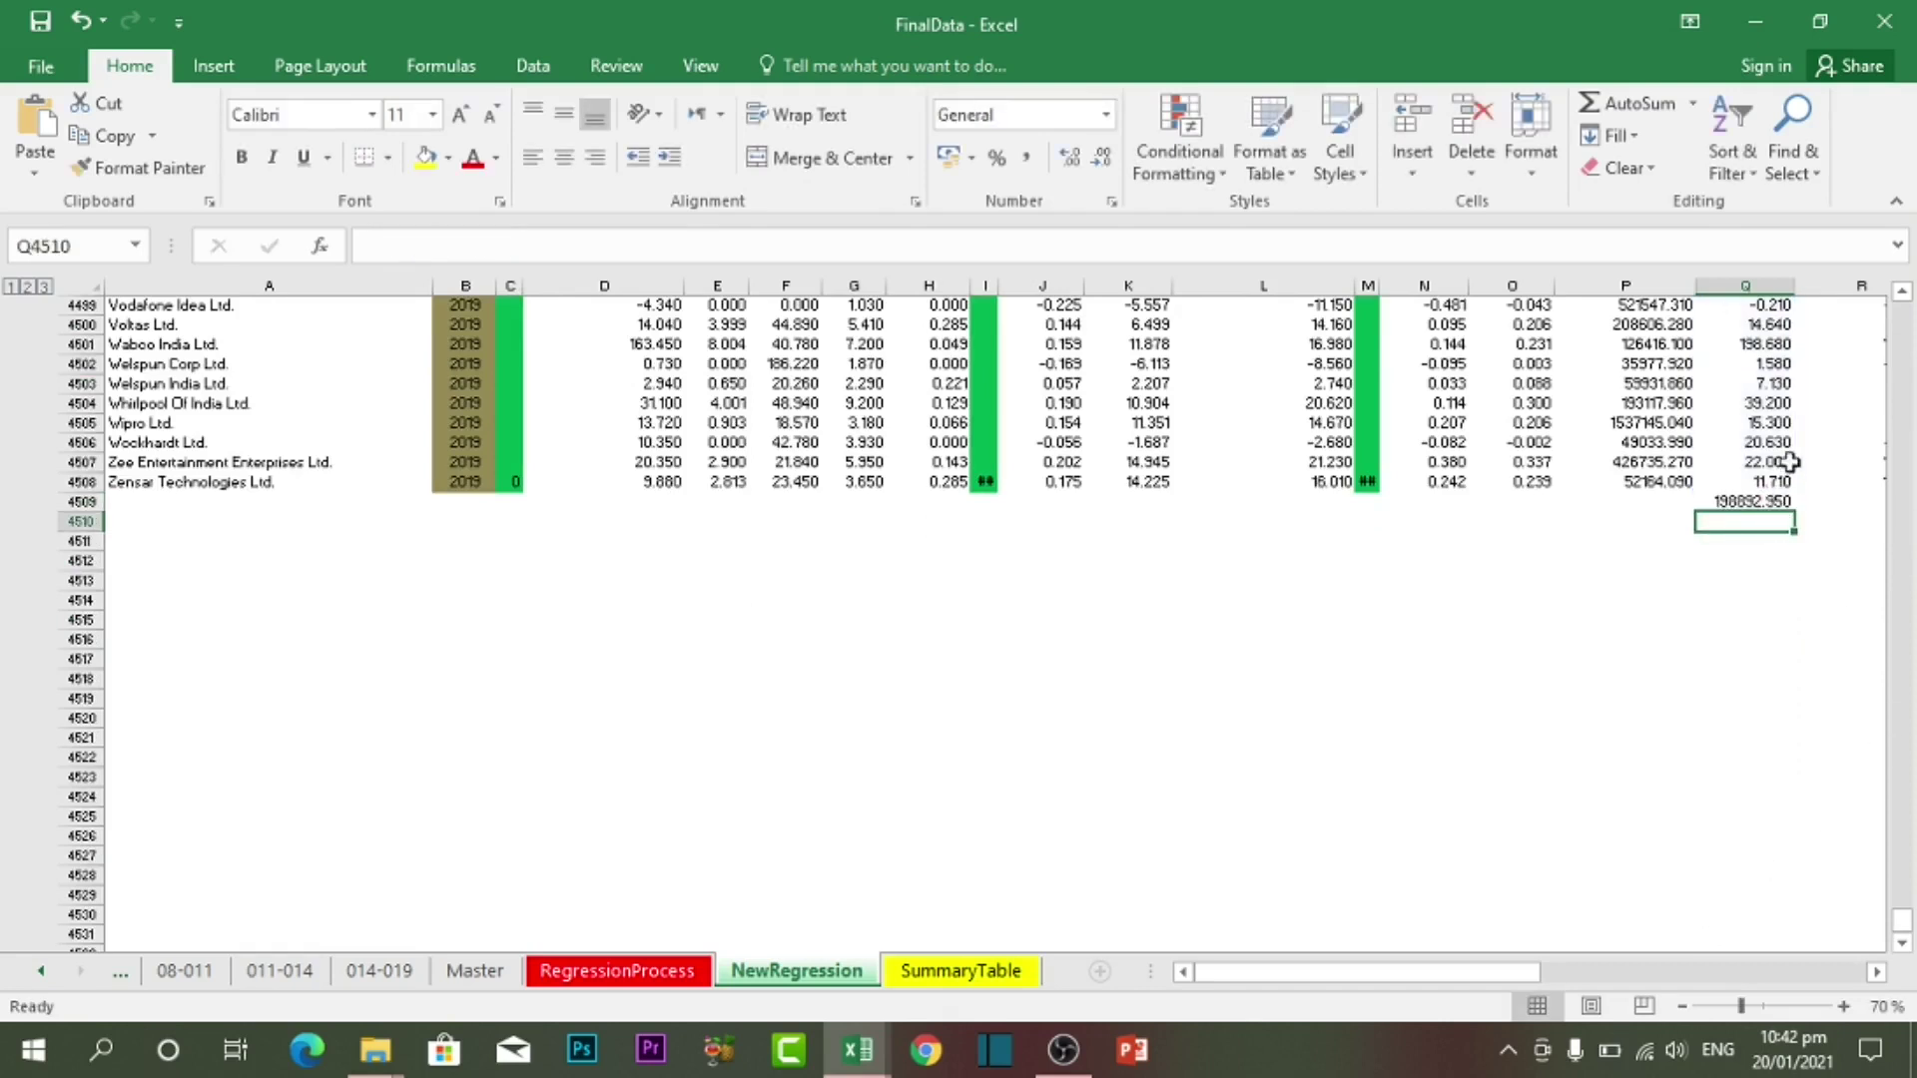
click(1763, 500)
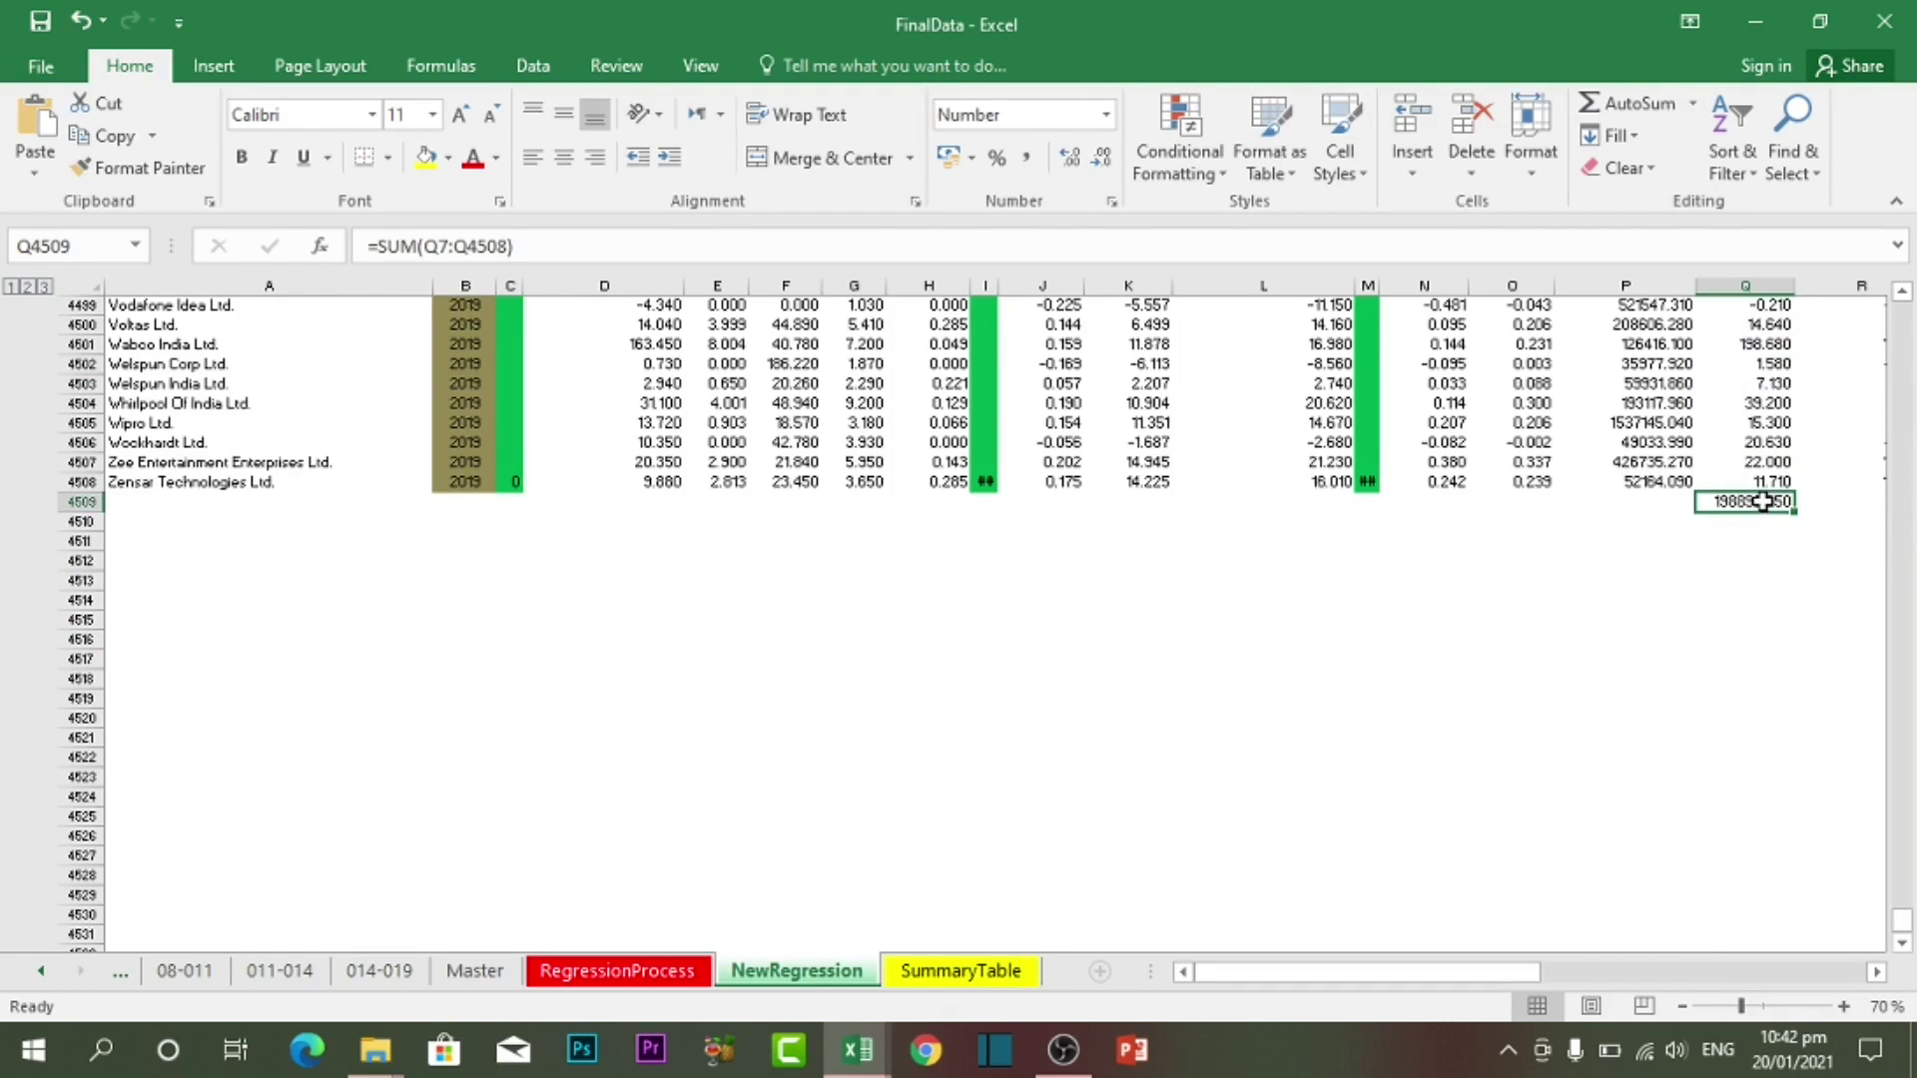
key(Delete)
Return to the top of the sheet and insert the current date, 20/01/2021, in cell A3
key(ctrl+Home)
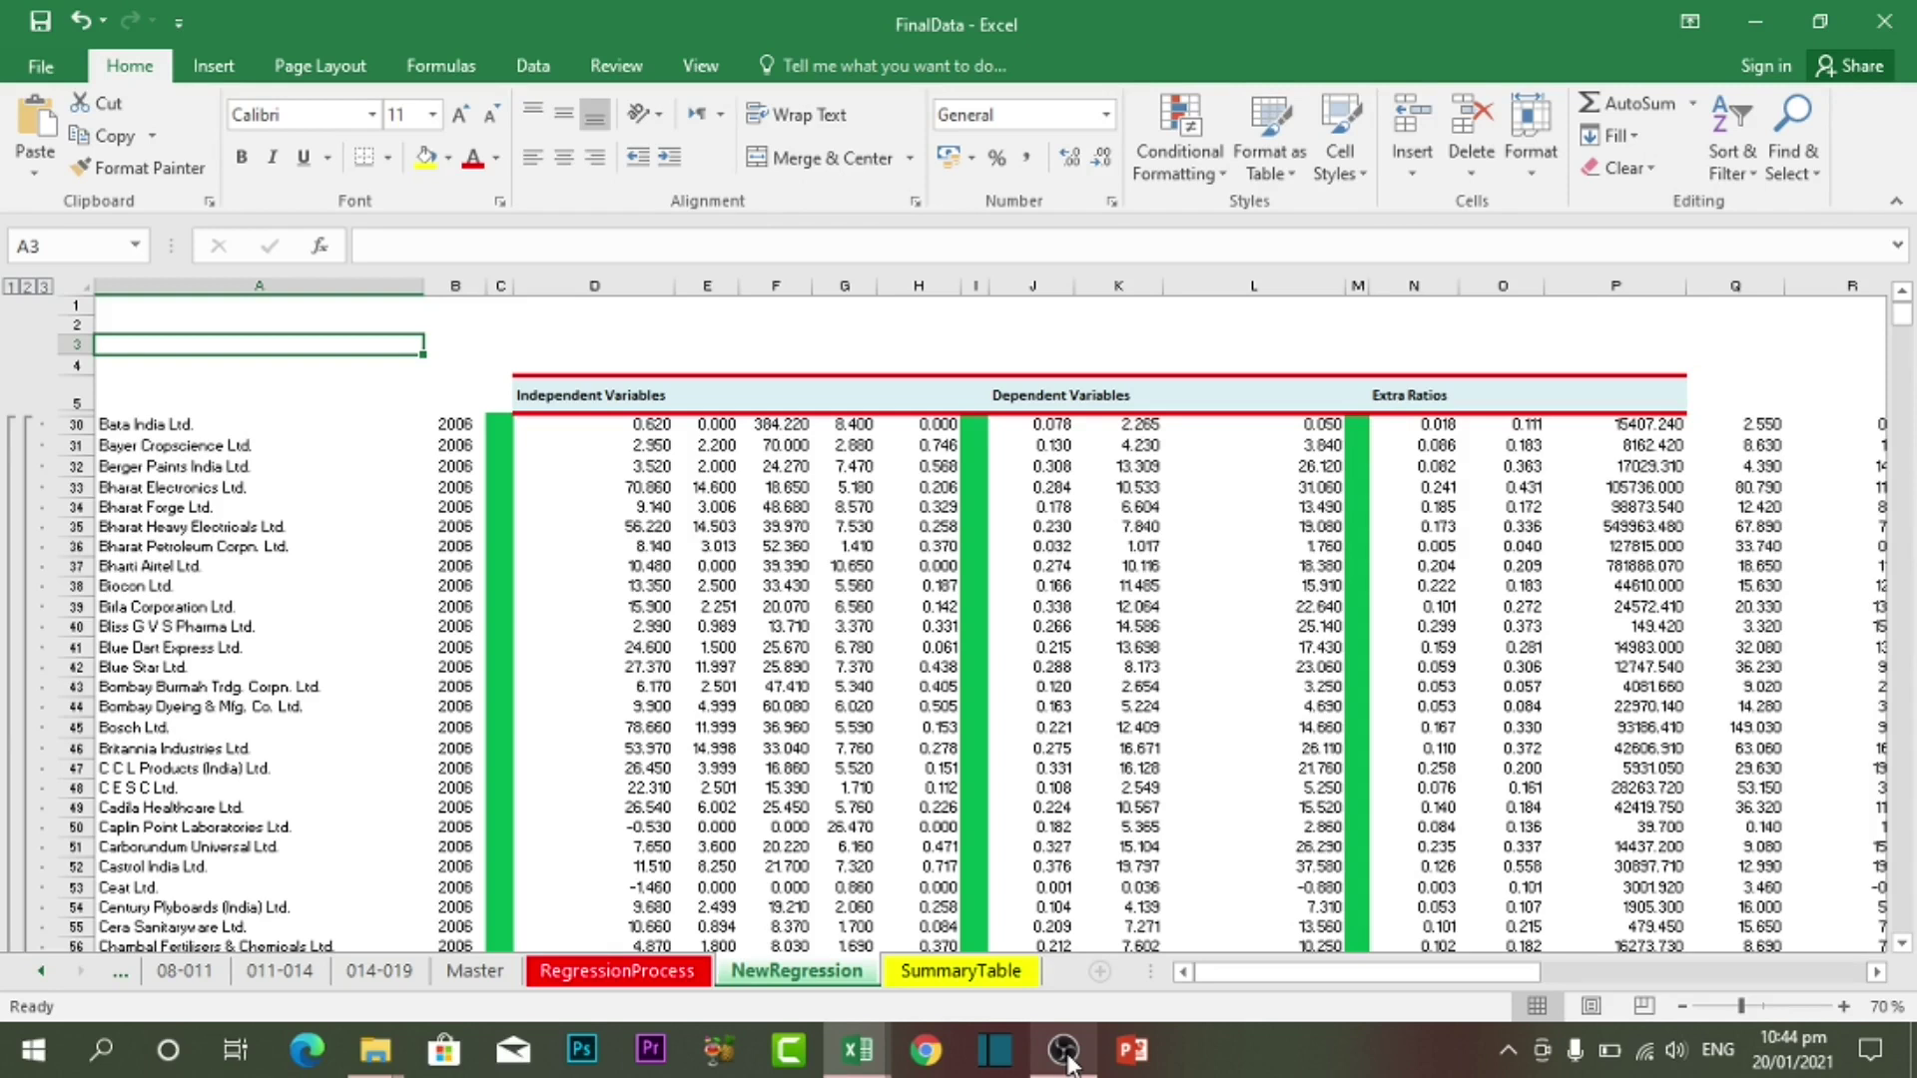
key(ctrl+semicolon)
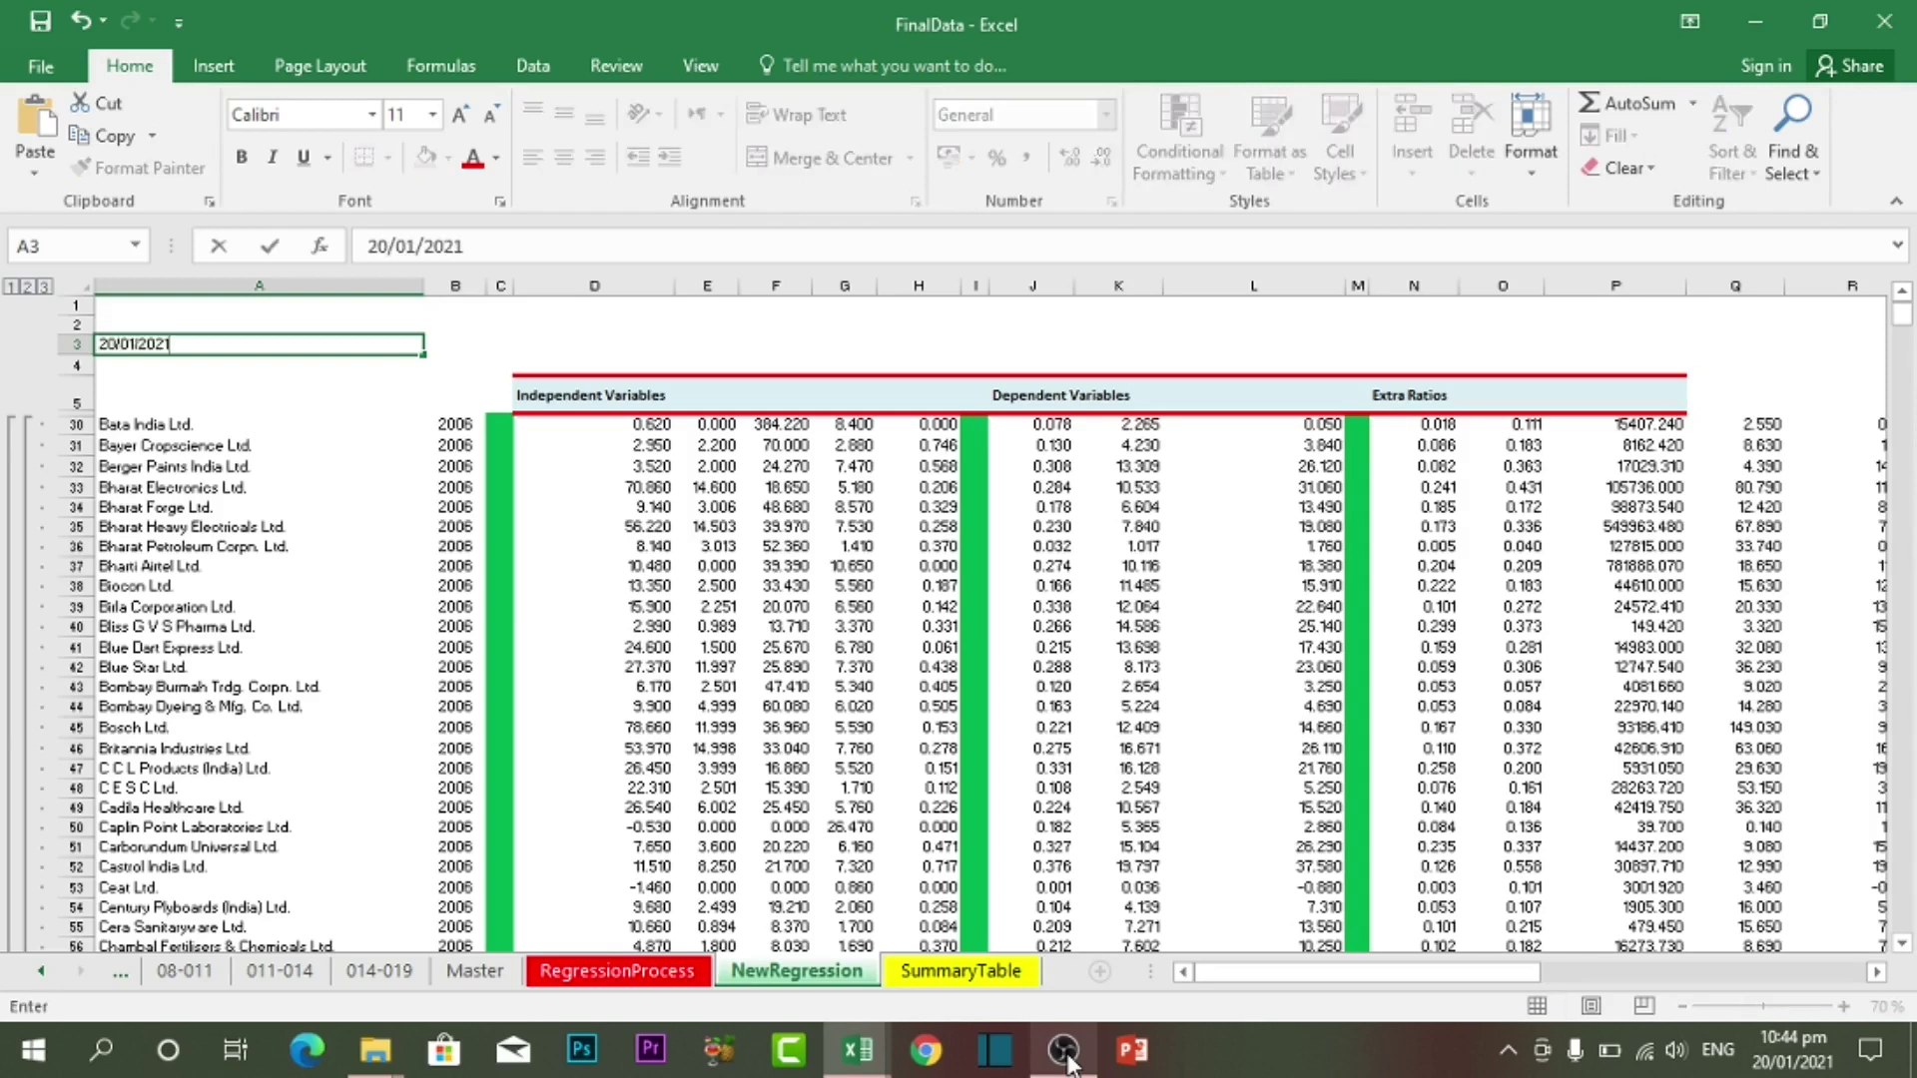
key(Return)
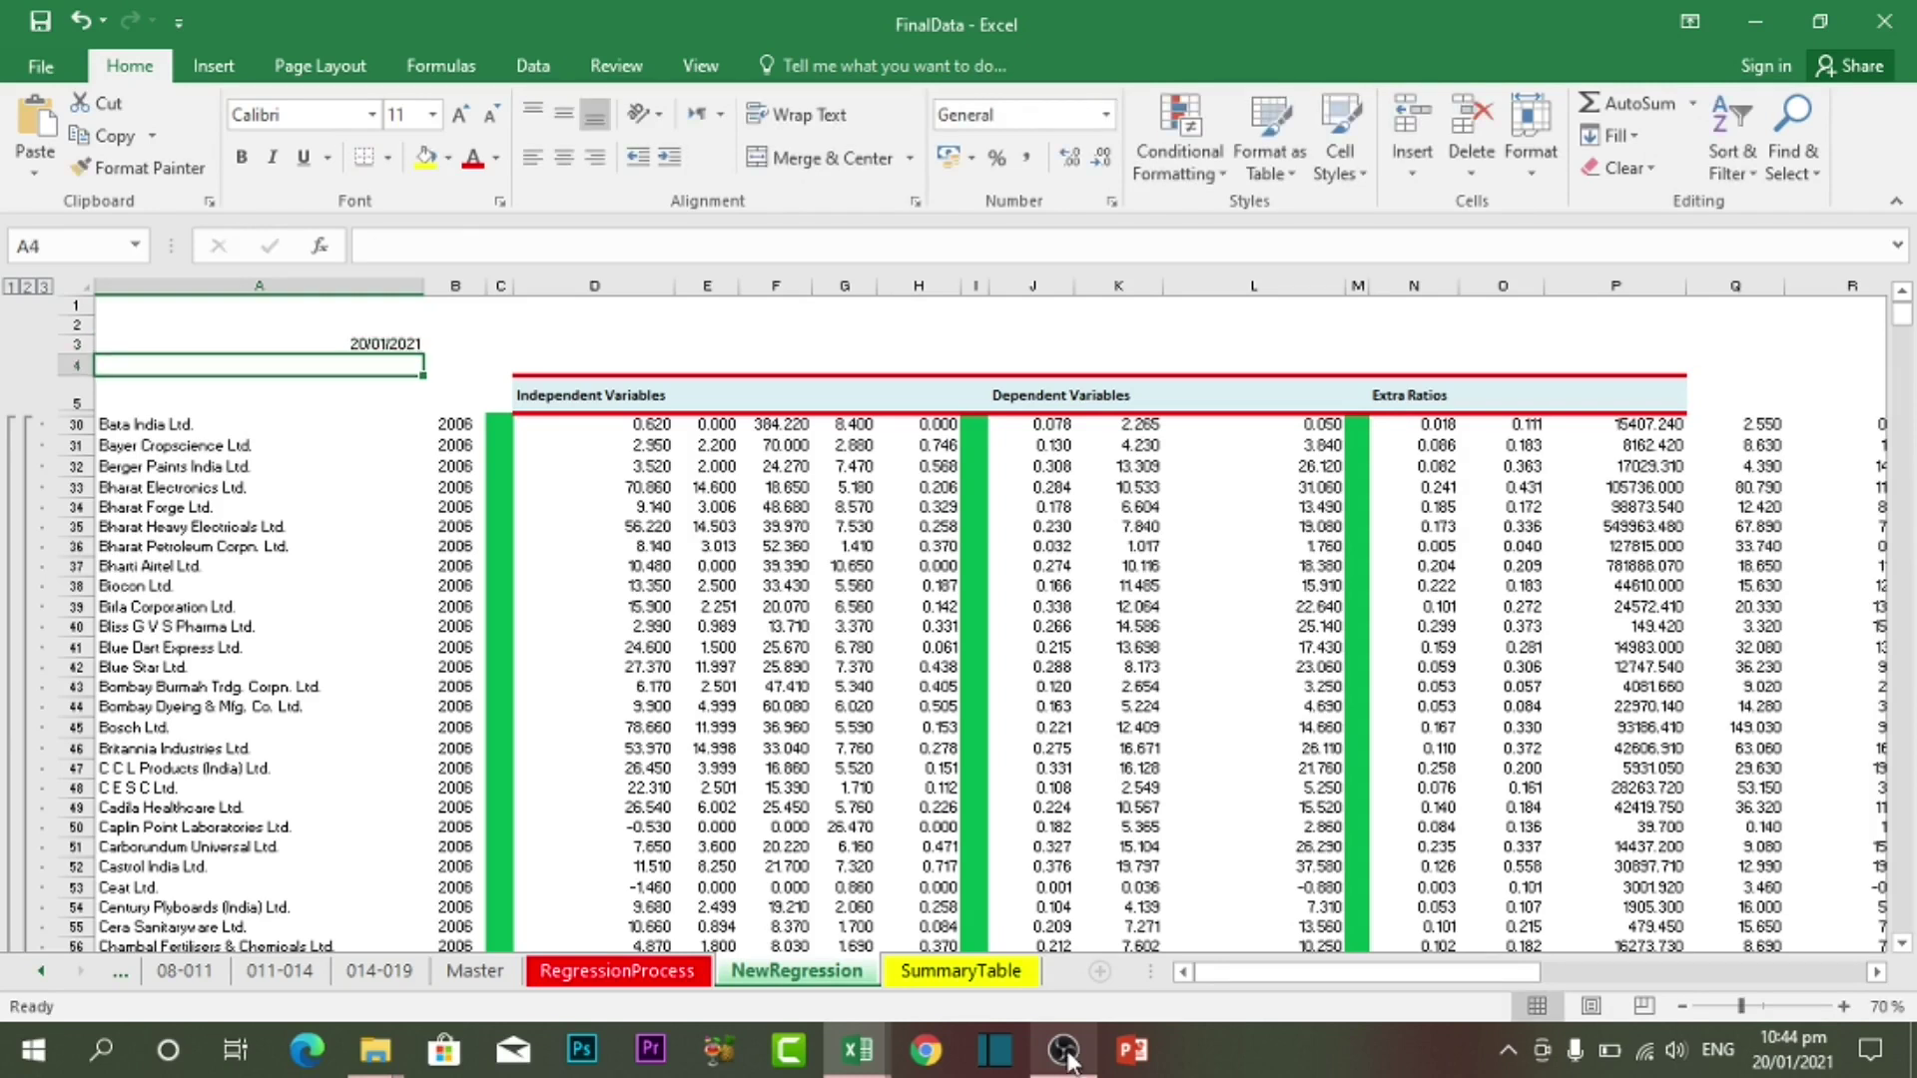
click(406, 440)
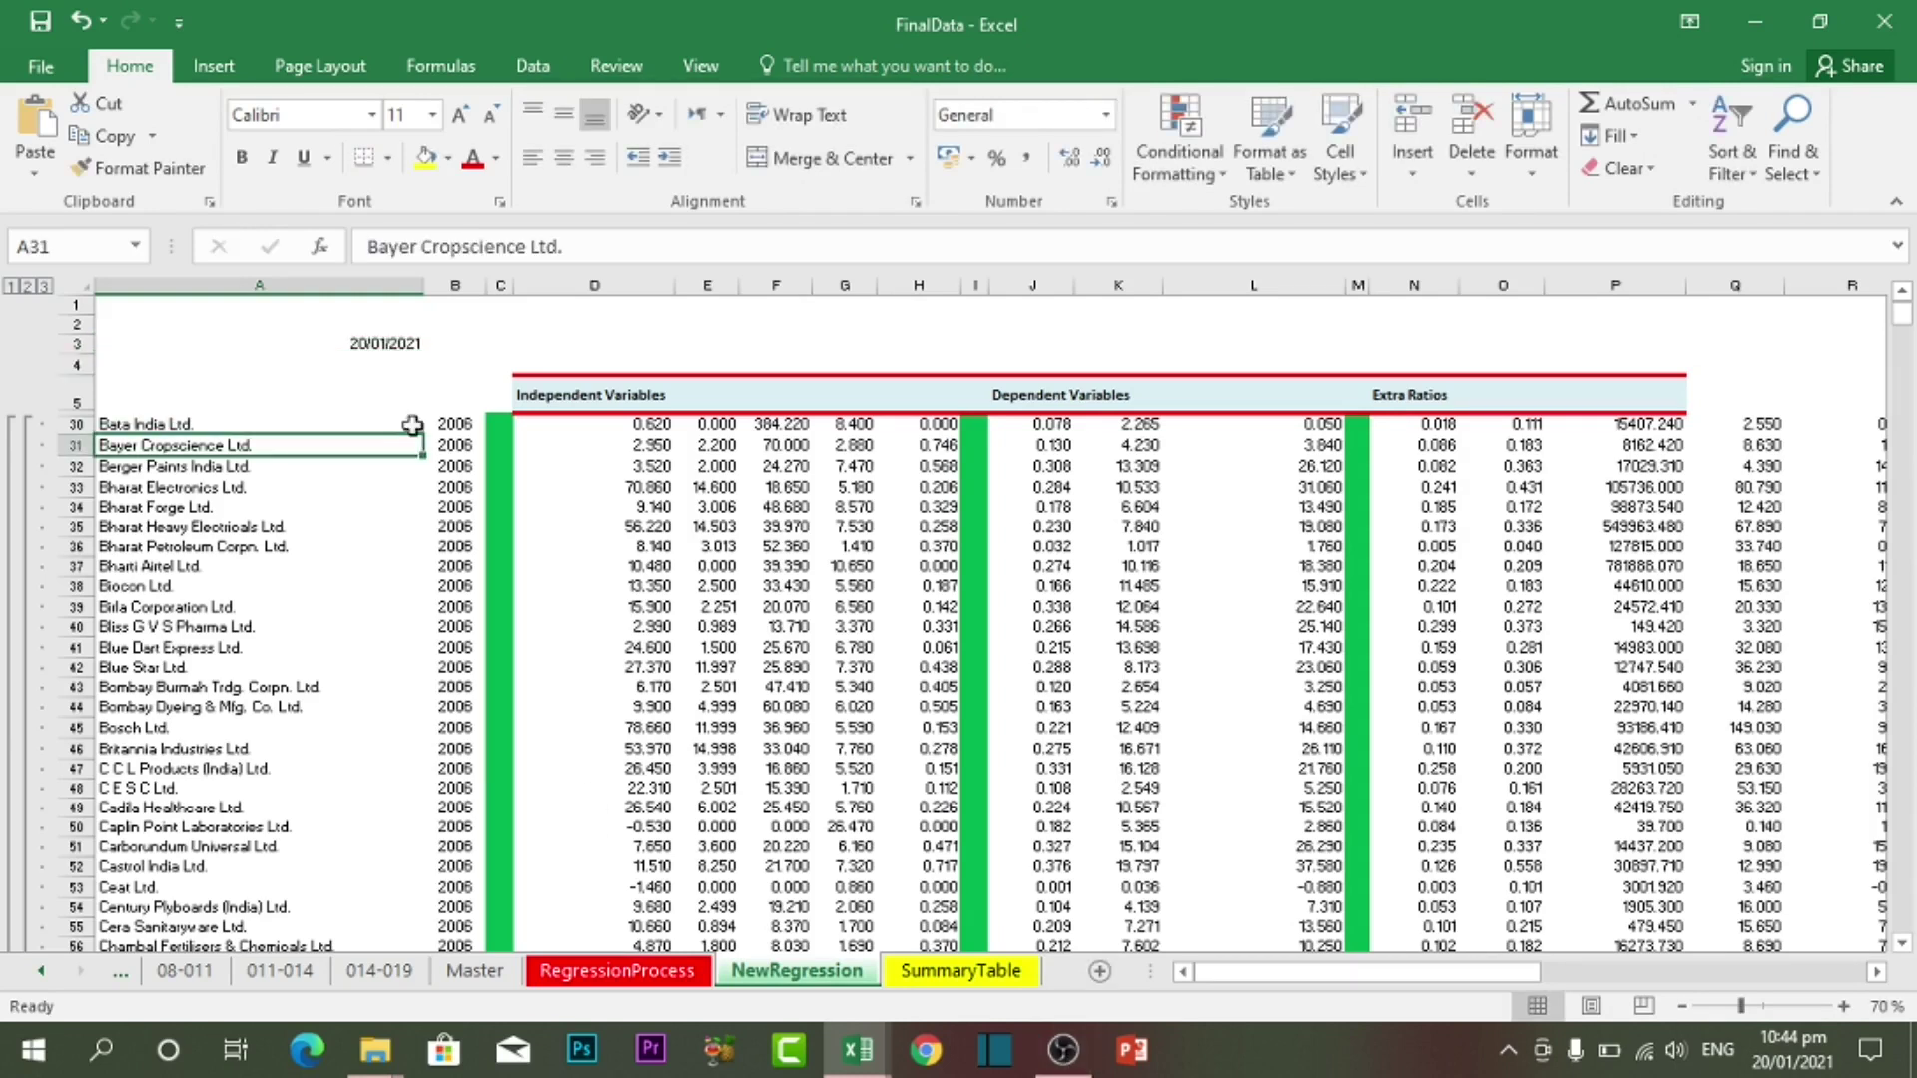
click(384, 344)
click(402, 422)
click(391, 365)
click(386, 345)
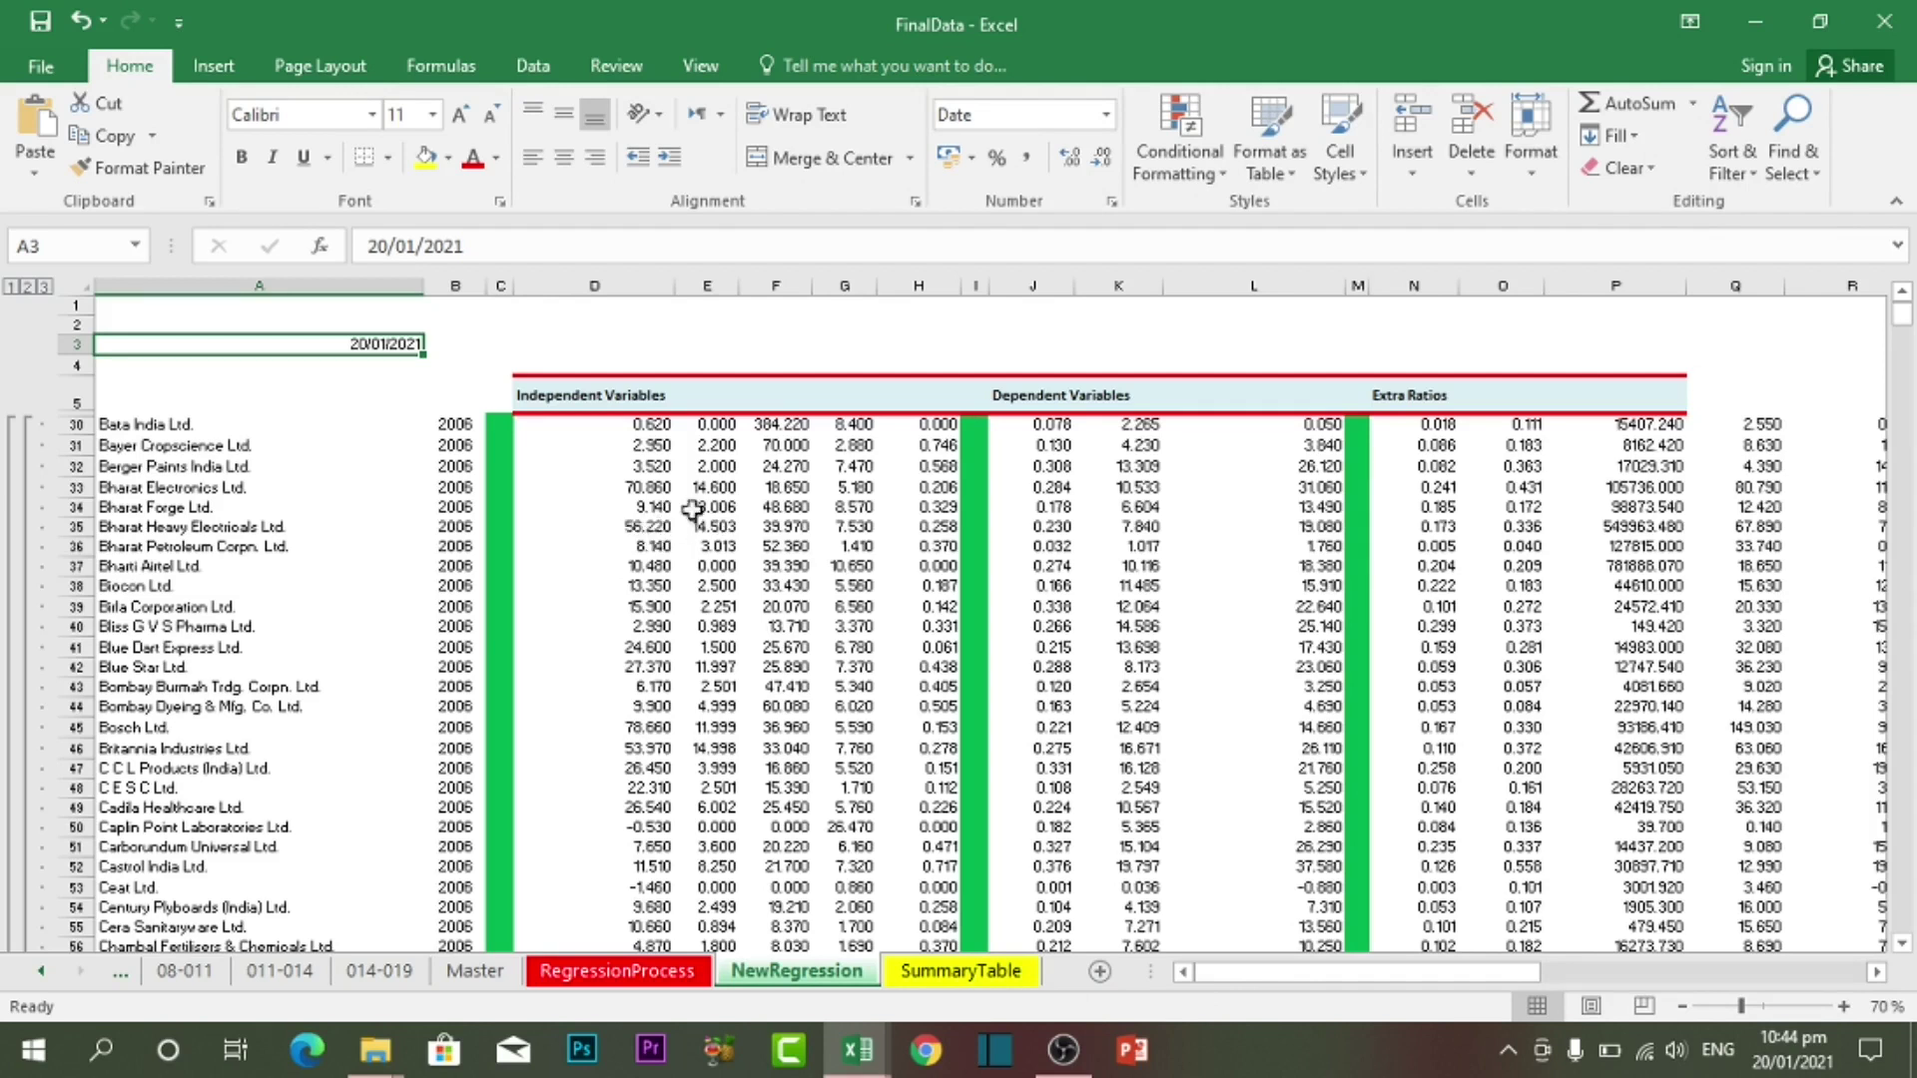
Select the entire column E starting from cell E148 in the Johnson Controls-Hitachi row
click(711, 466)
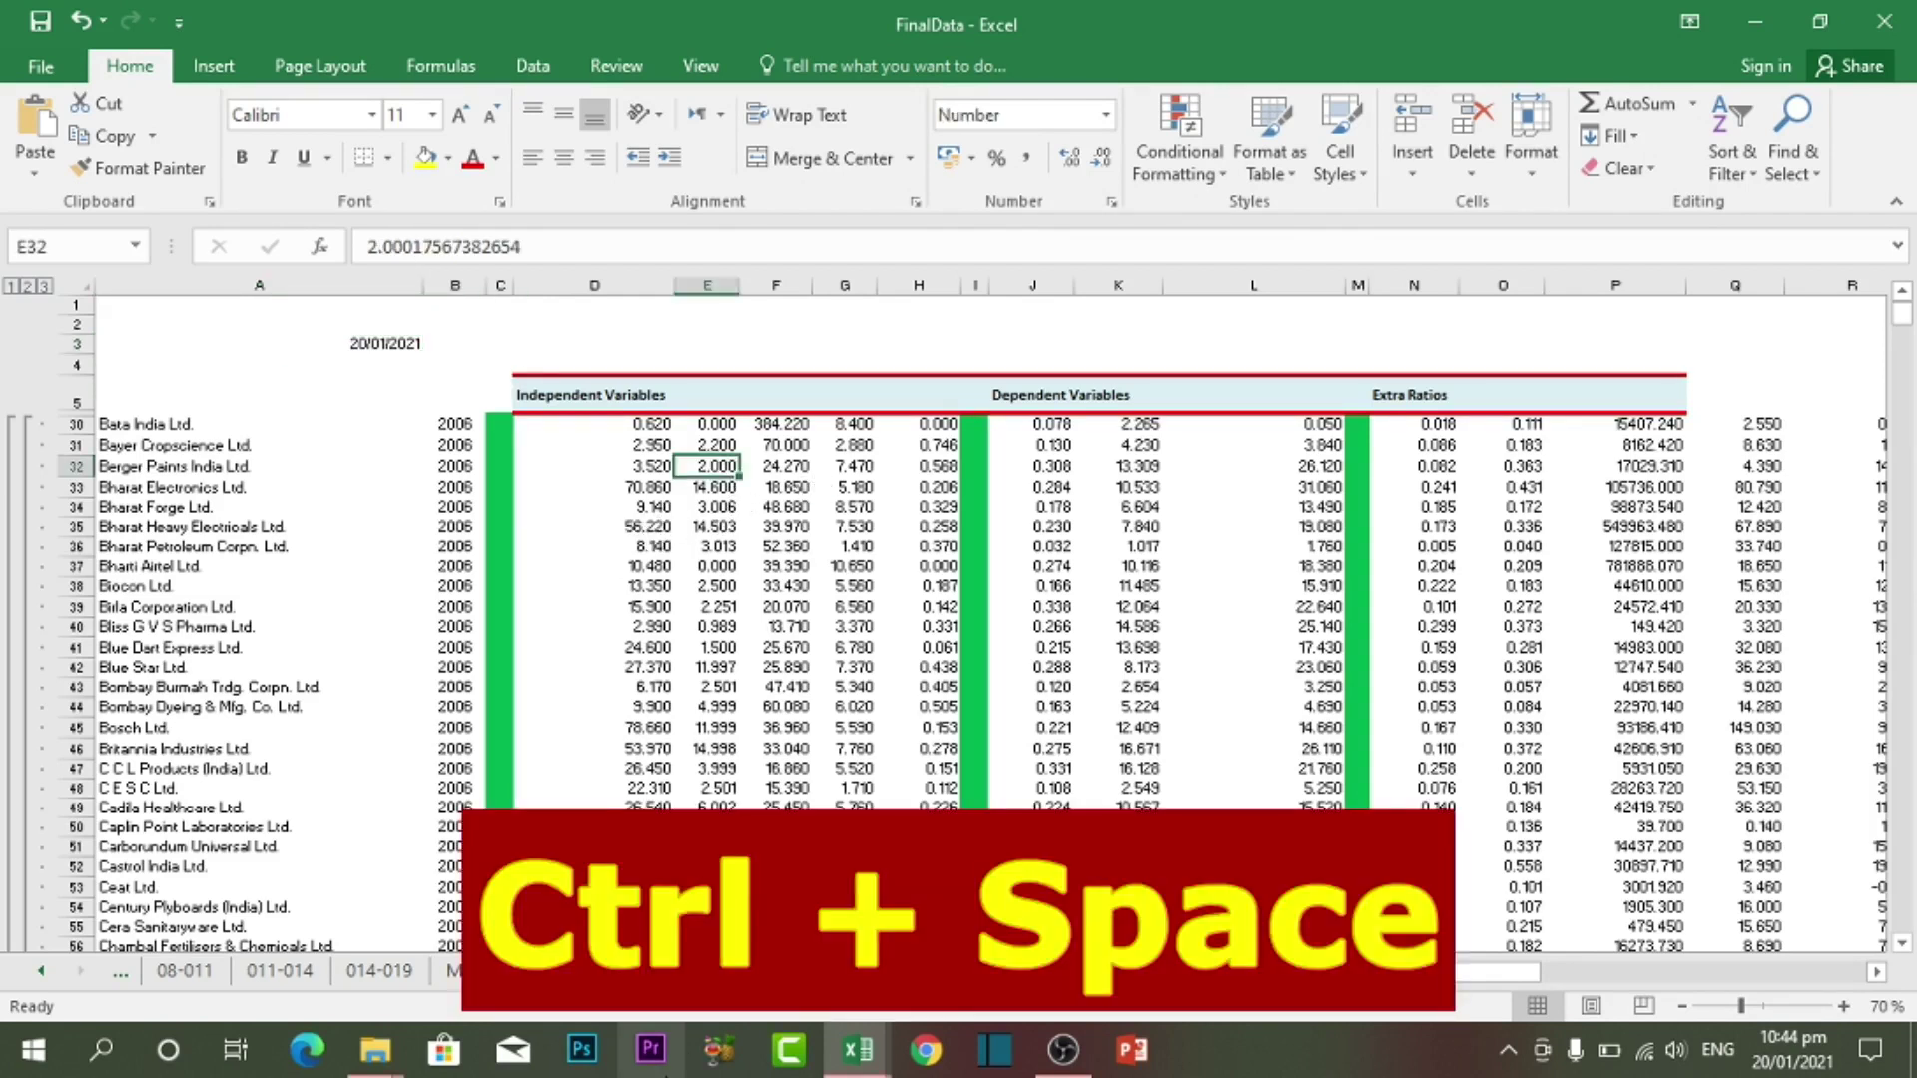
scroll(704, 784, down, 20)
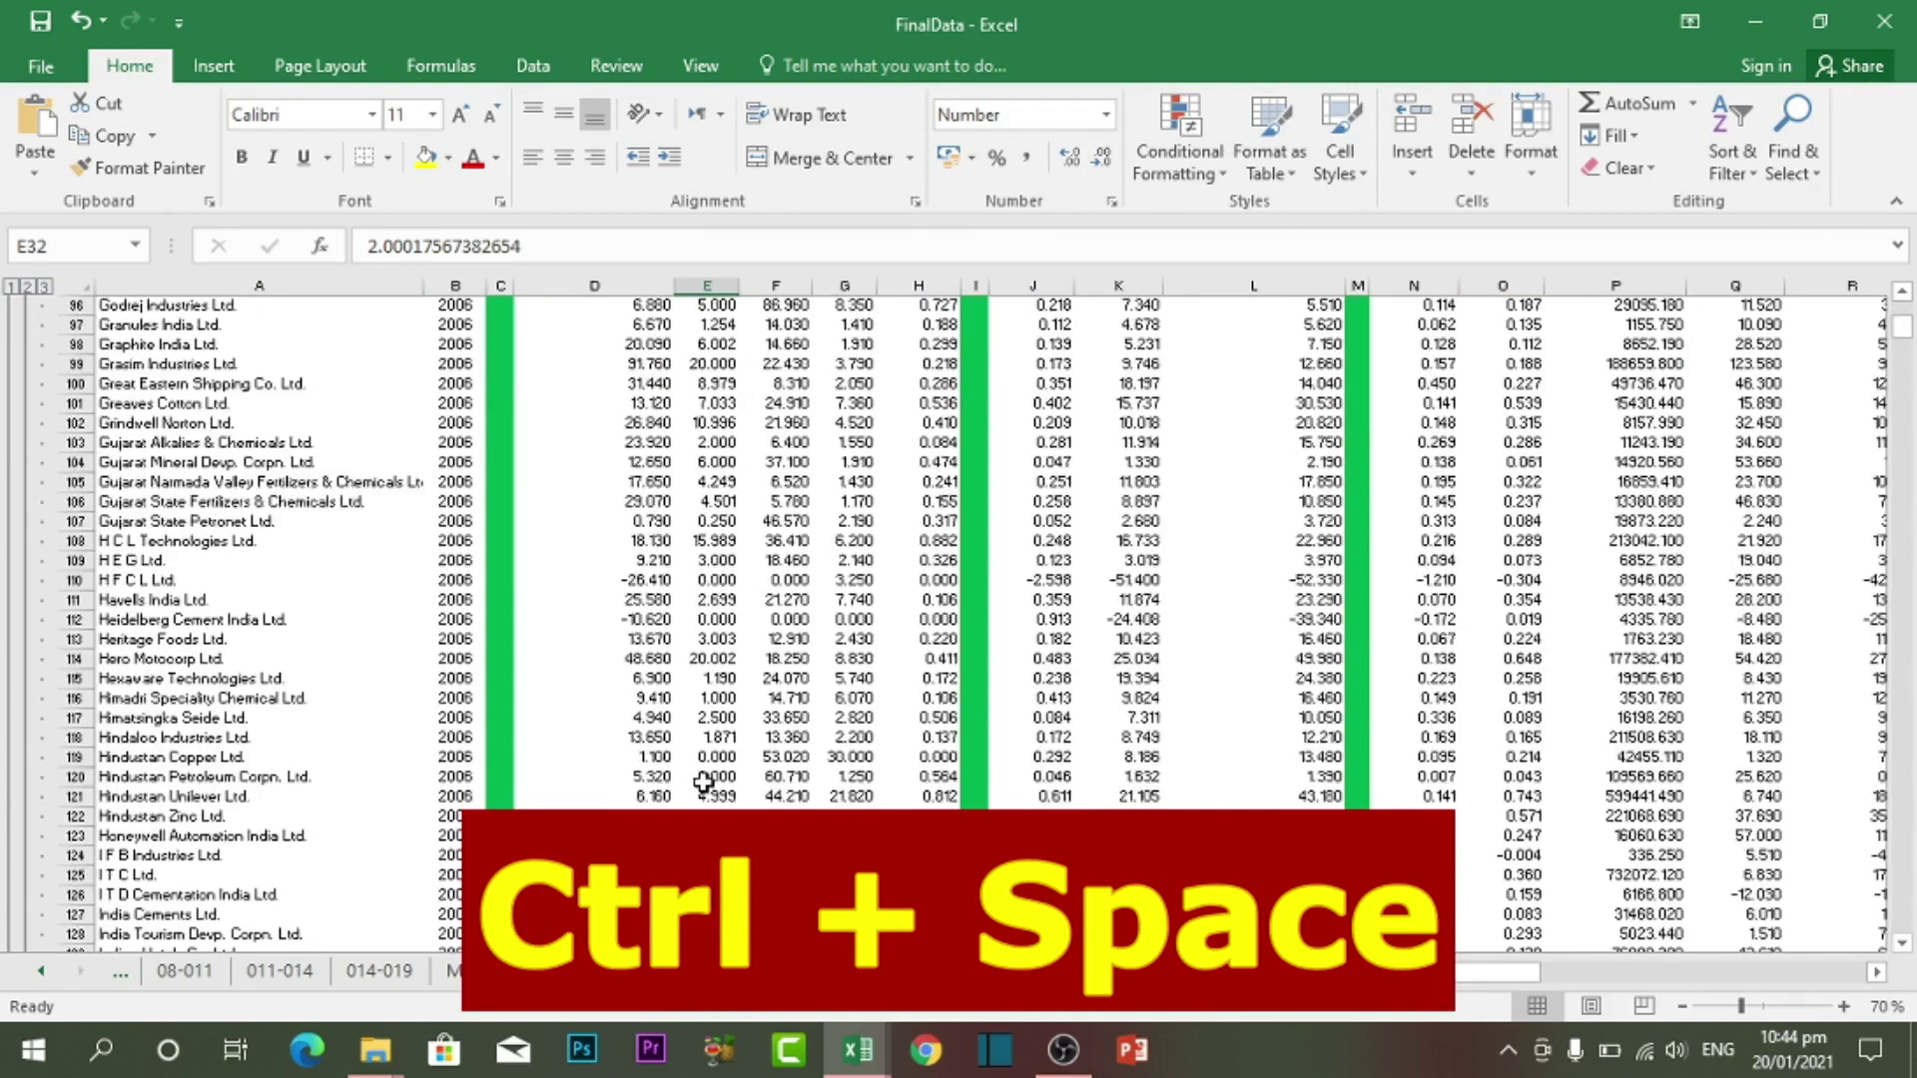
scroll(704, 784, down, 9)
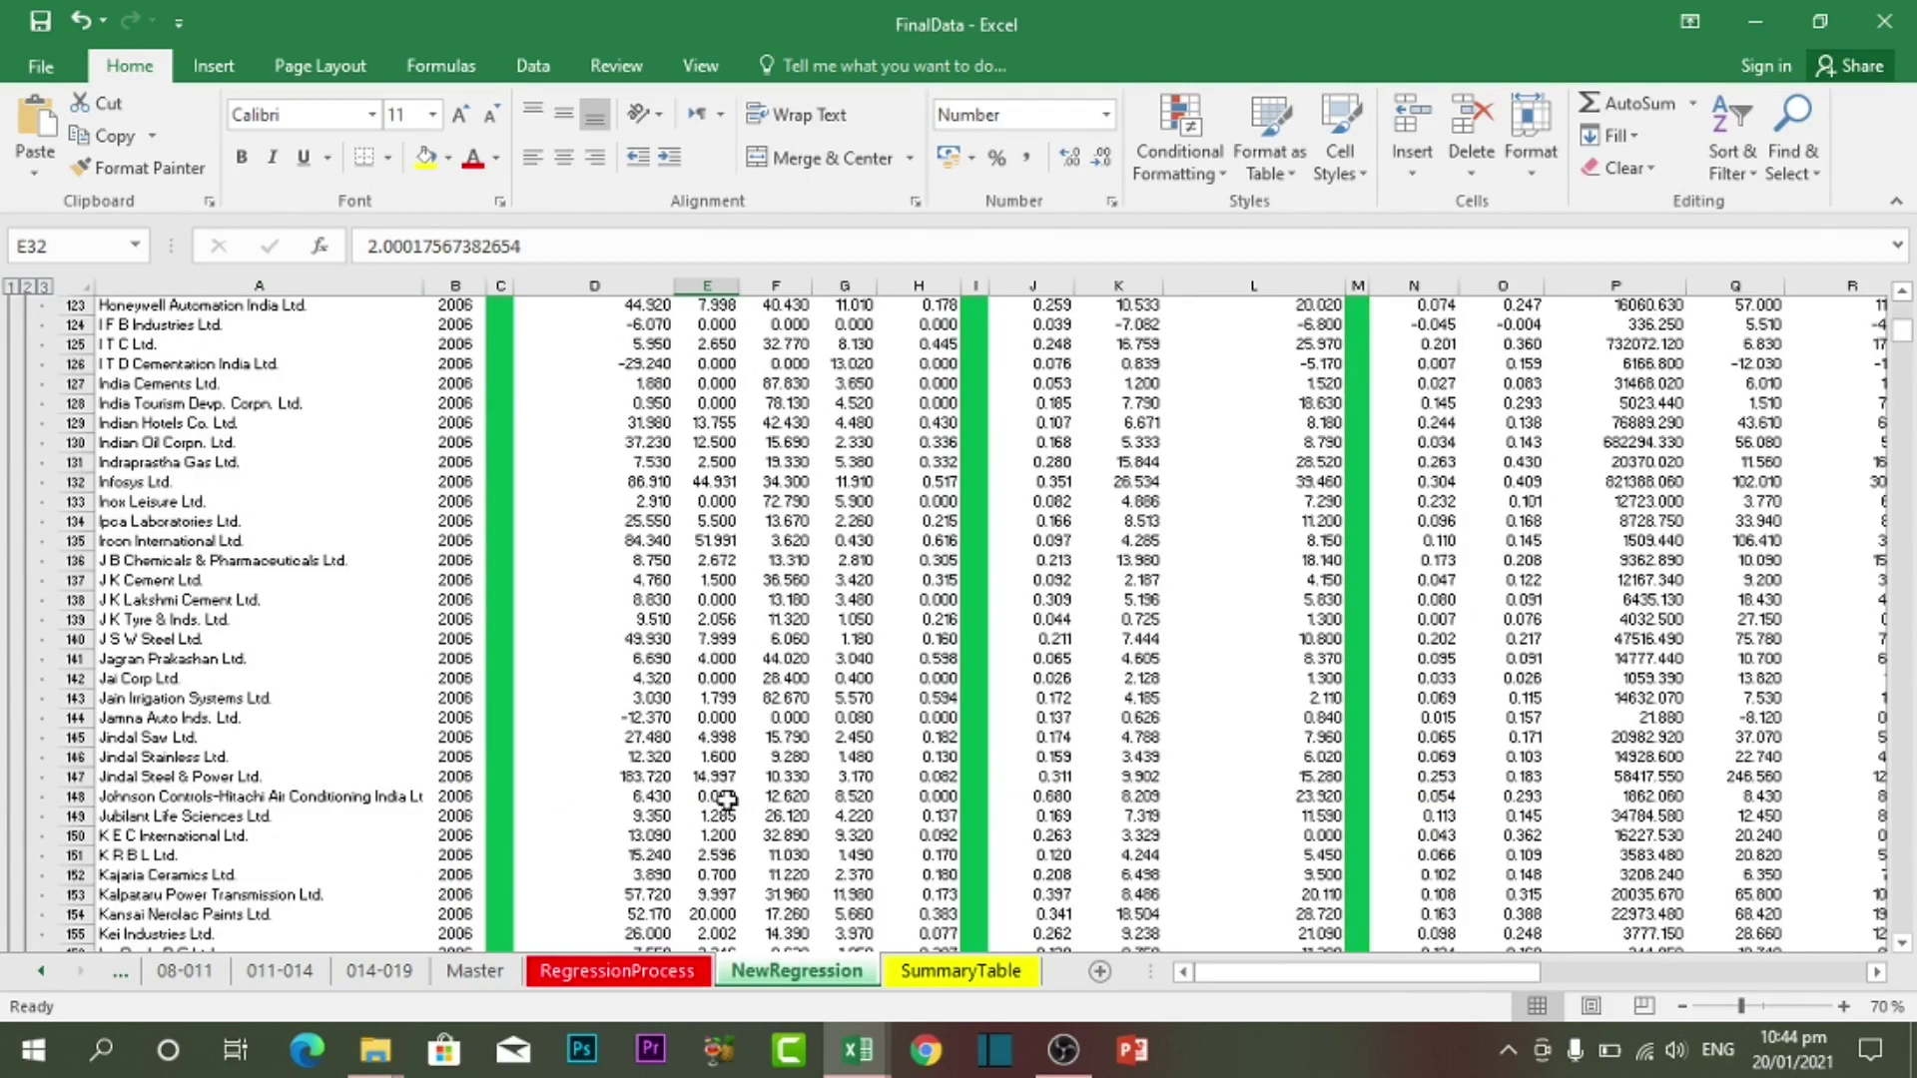
click(726, 799)
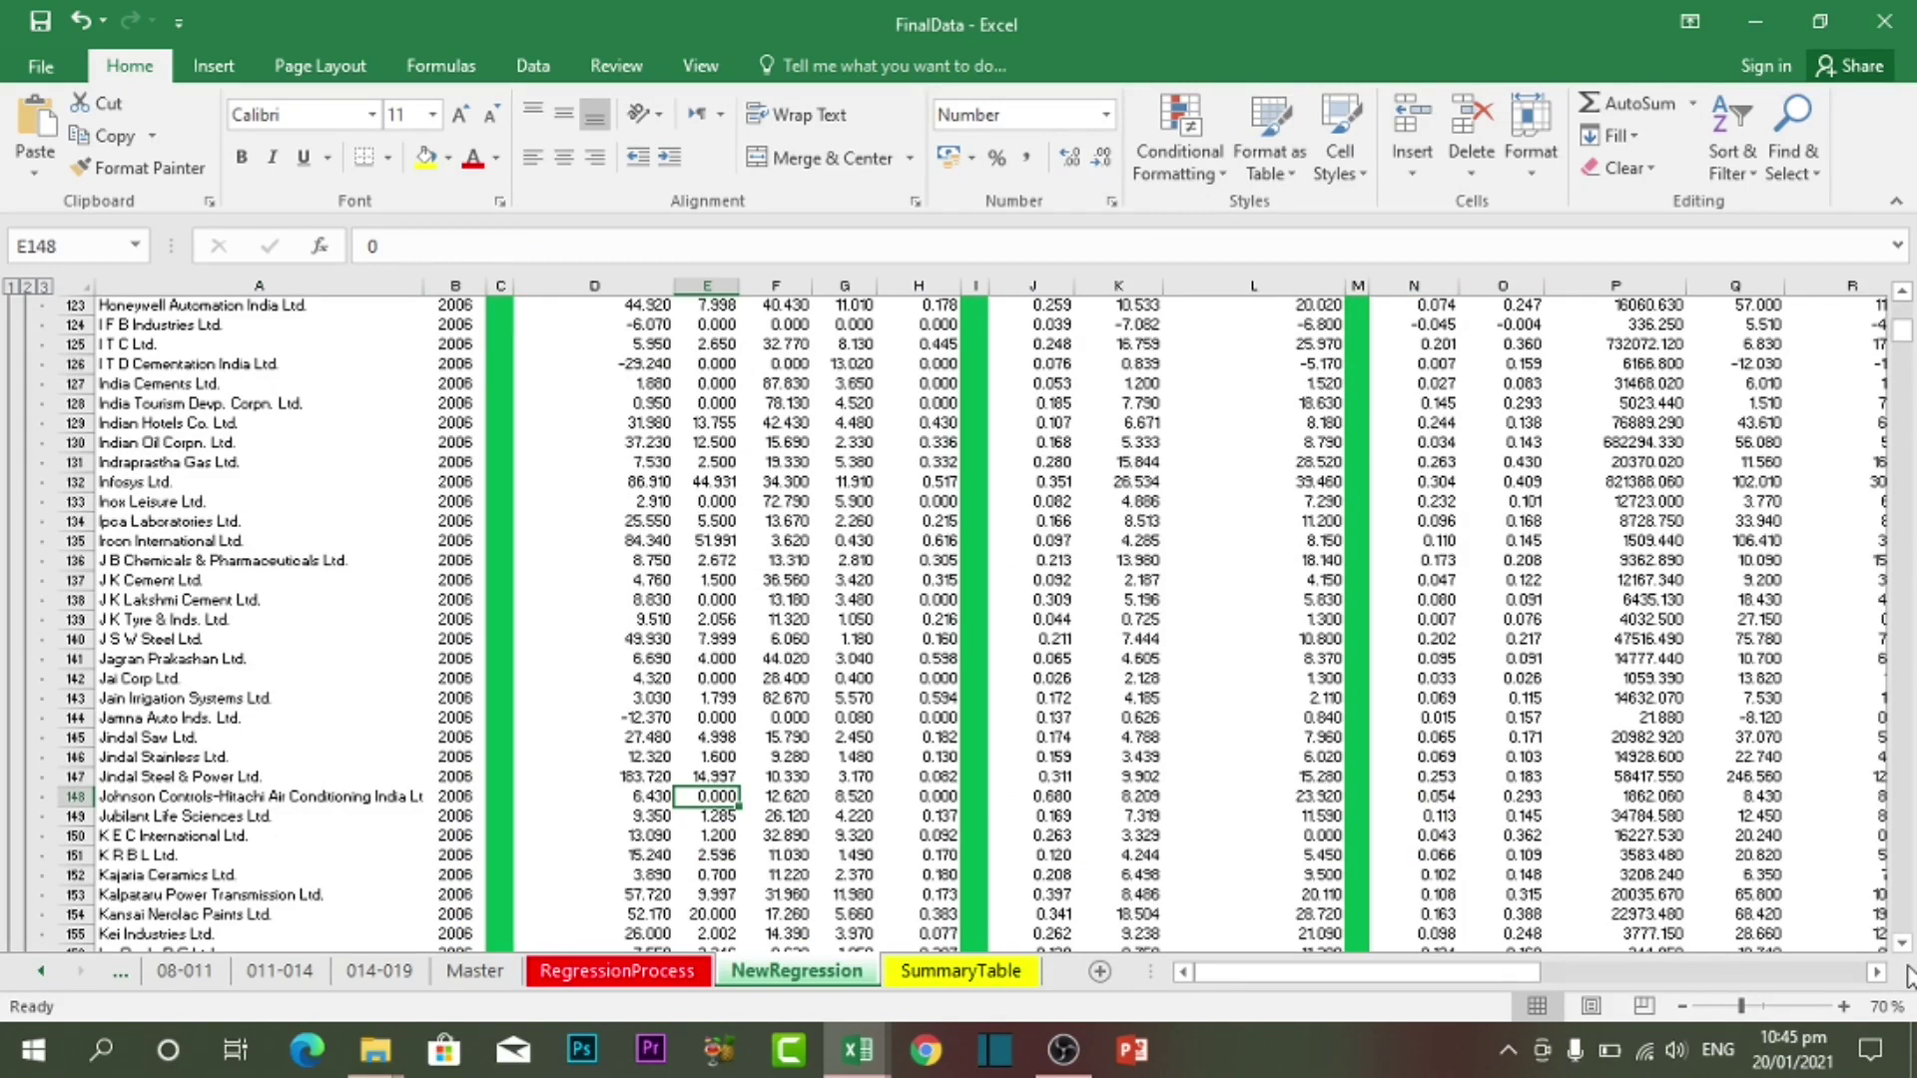
key(ctrl+space)
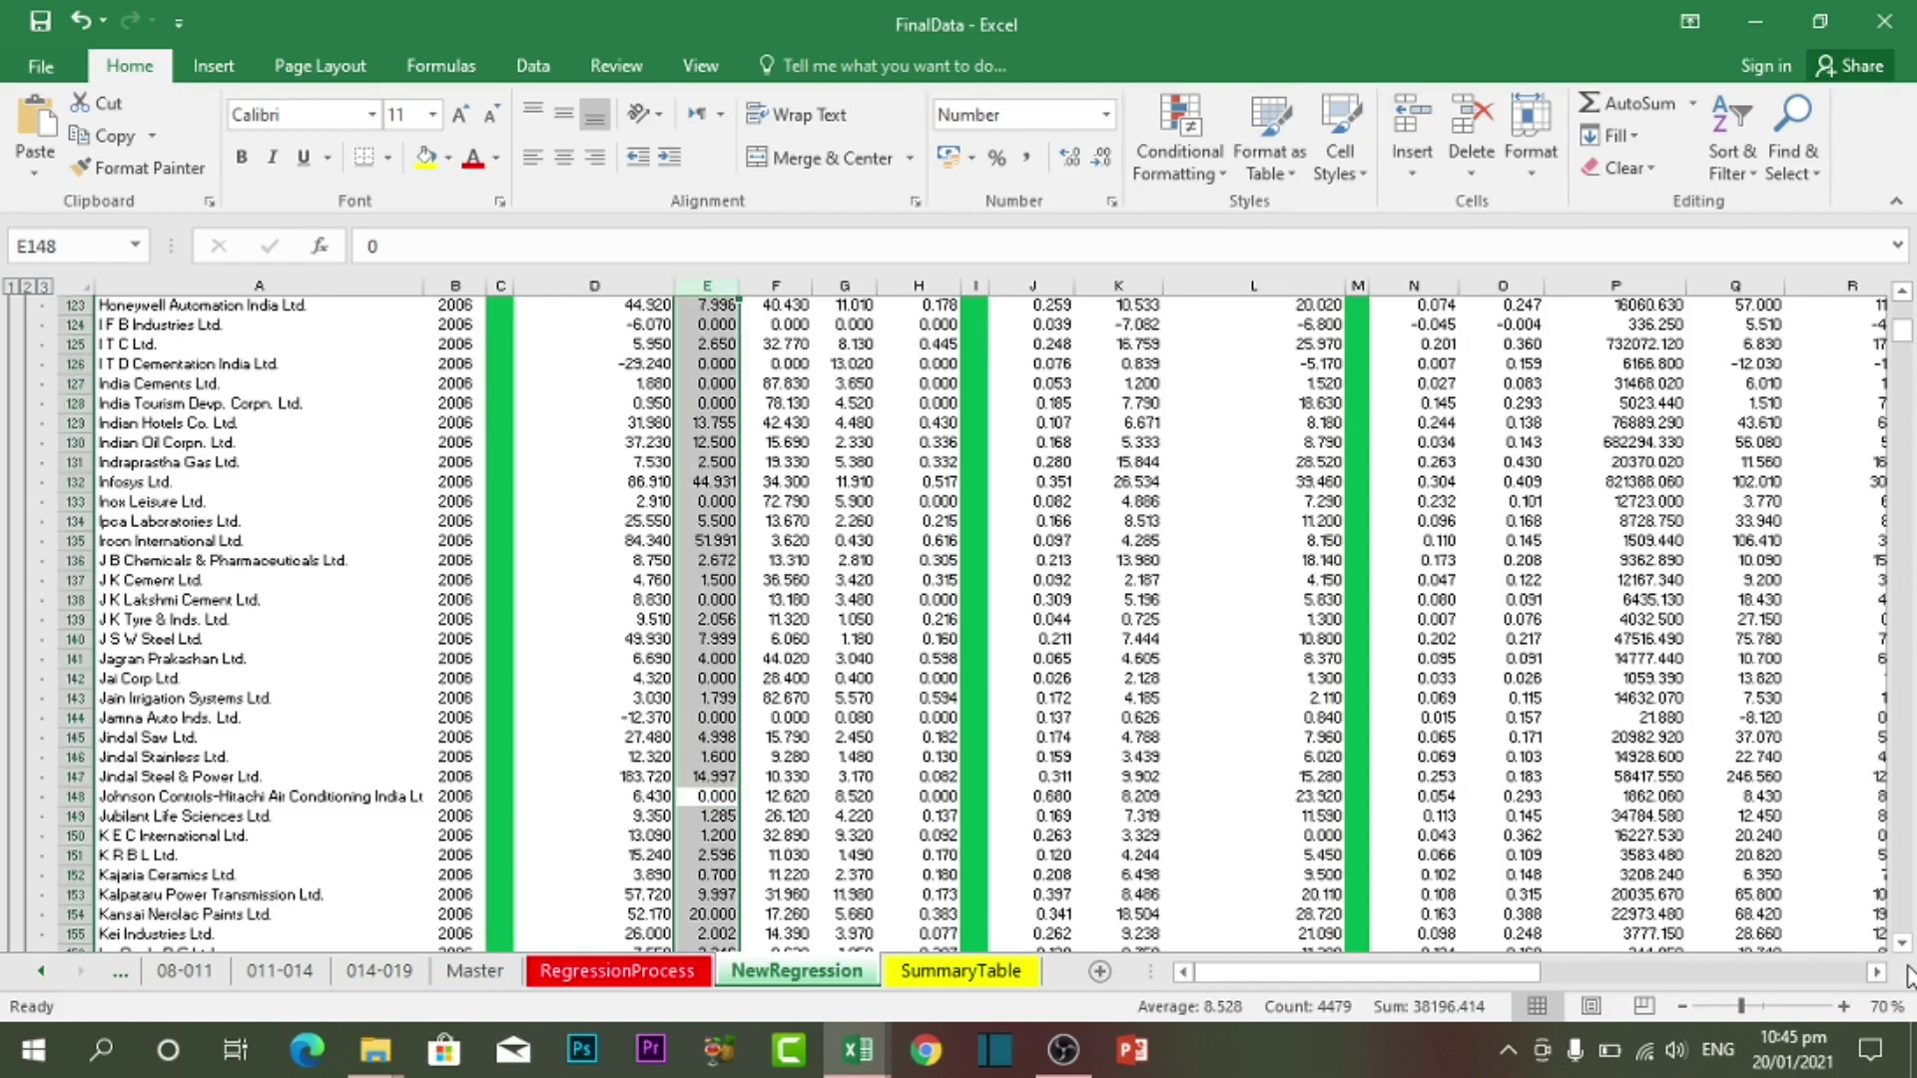
Select the entire row 118 for Hindalco Industries Ltd. starting from cell F118
click(821, 768)
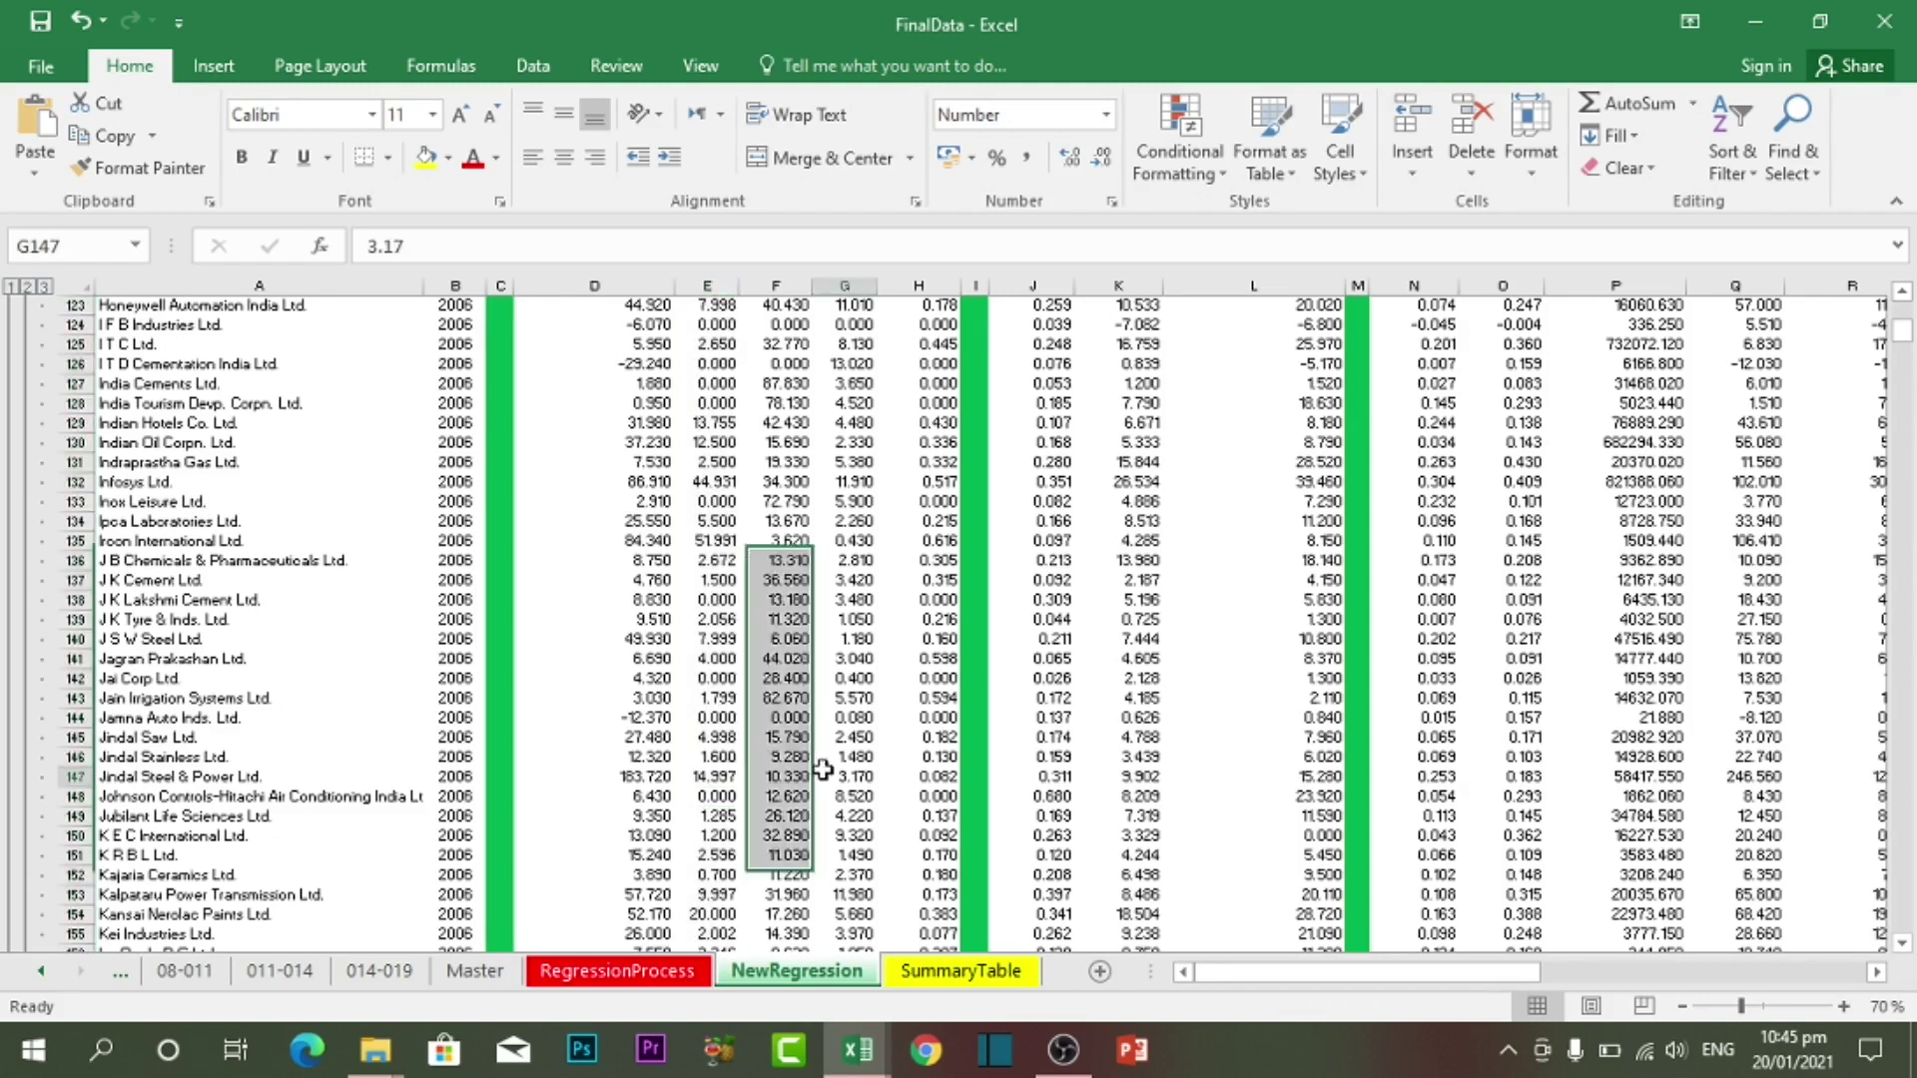
scroll(713, 776, up, 13)
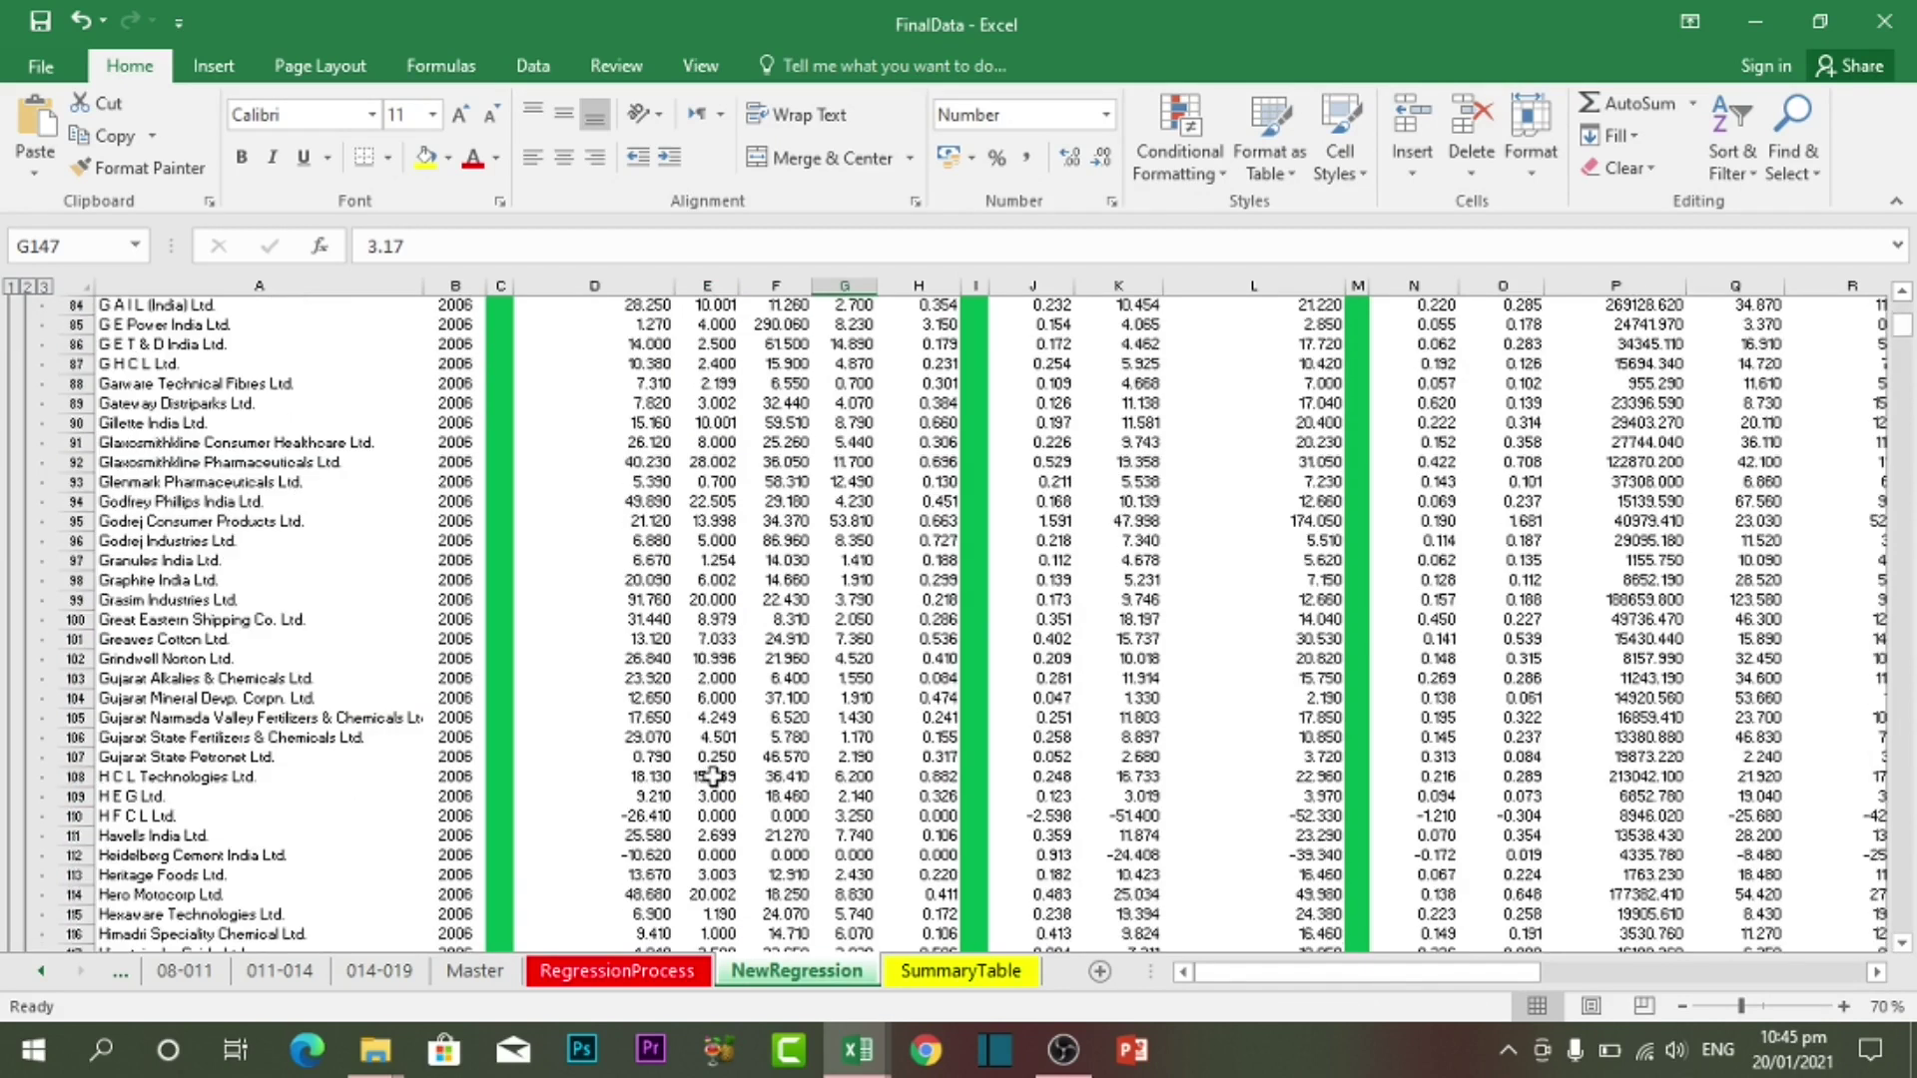
click(819, 756)
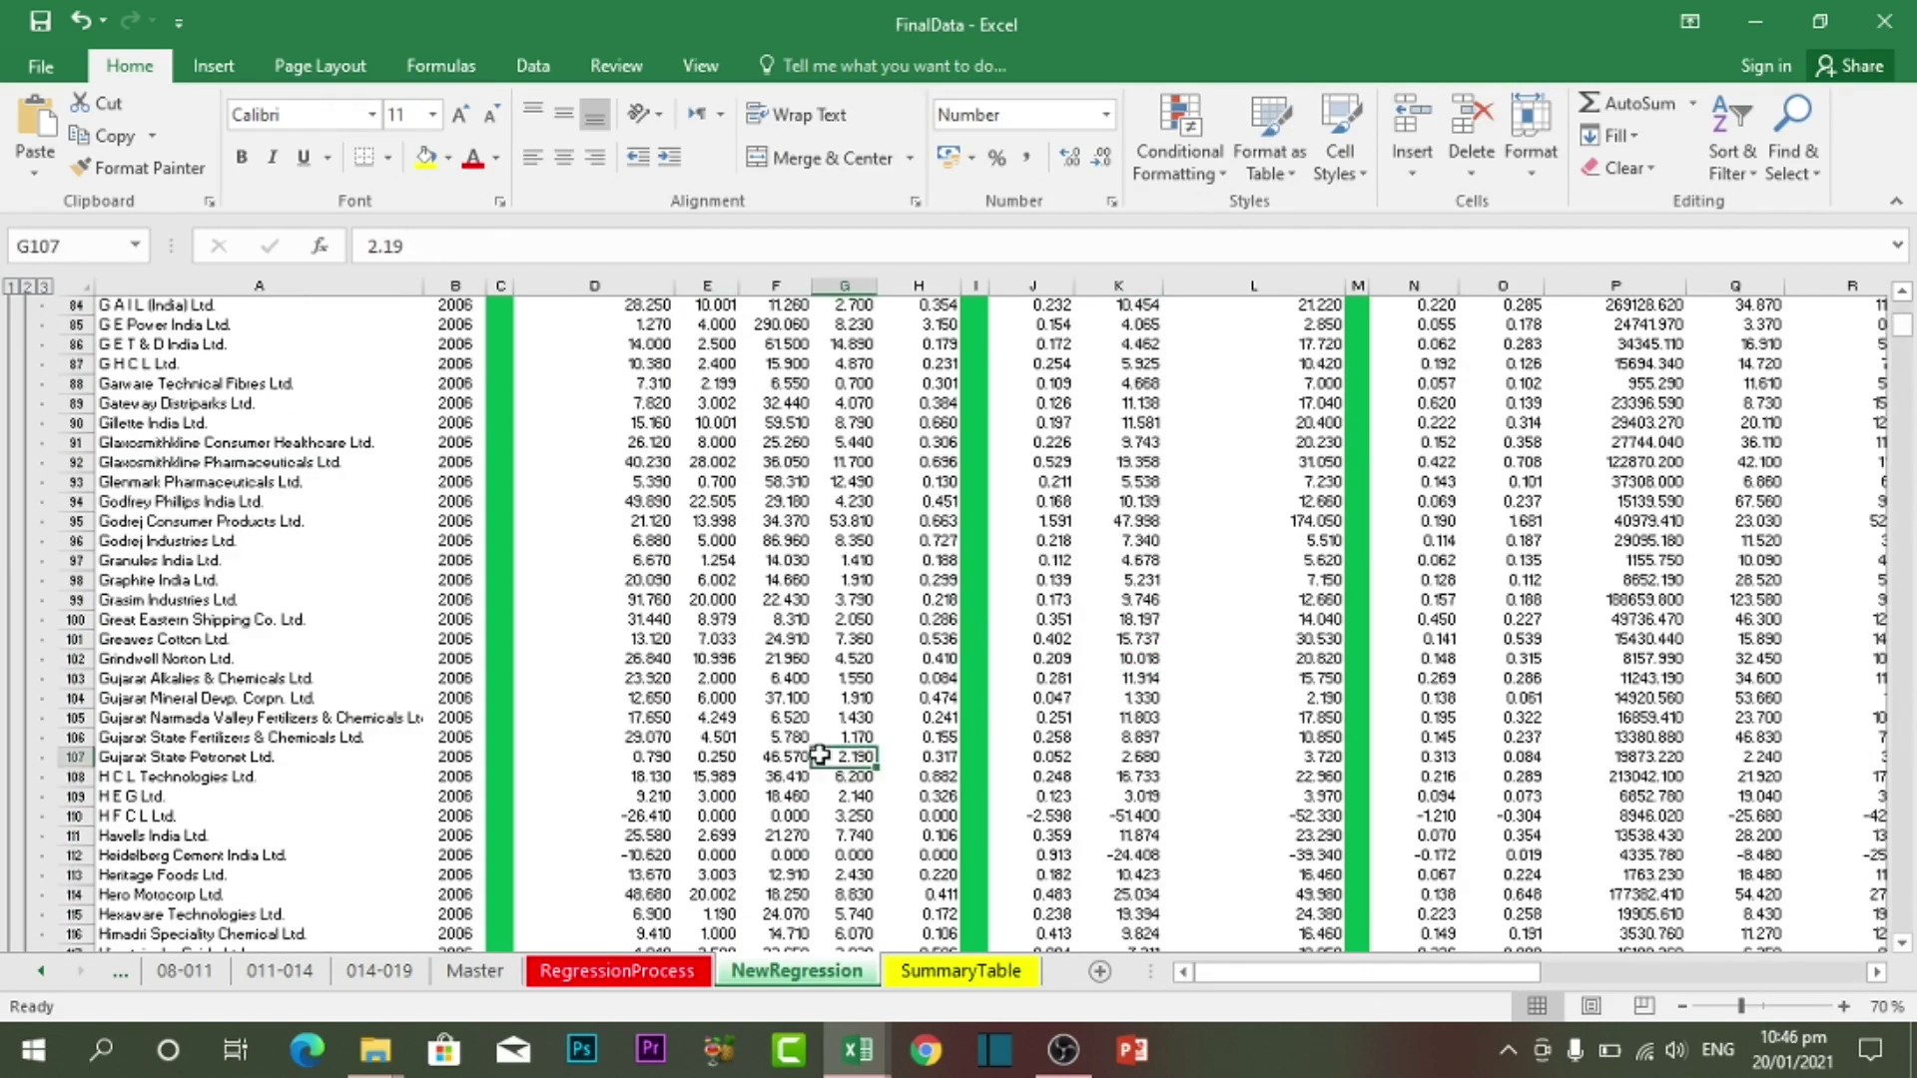
scroll(820, 755, down, 6)
click(771, 757)
drag(761, 659, 757, 674)
key(ctrl+v)
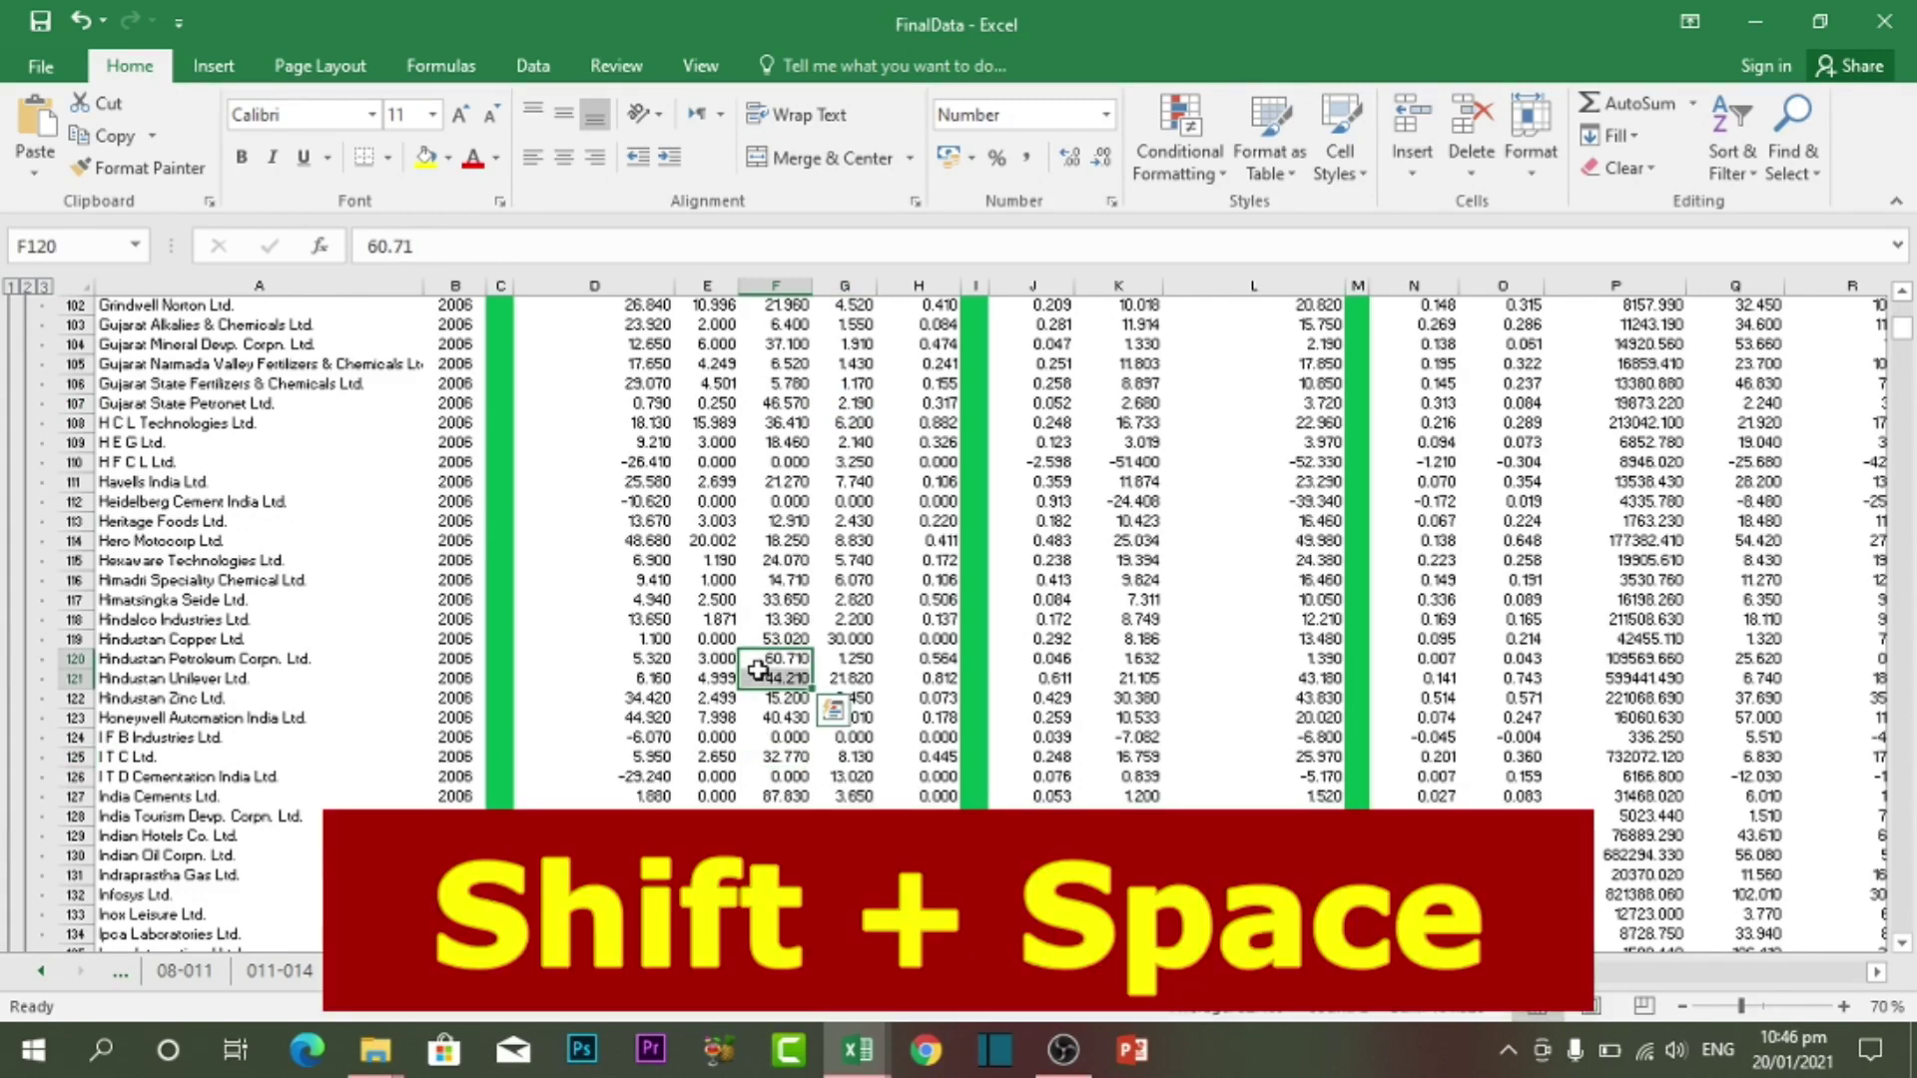
click(785, 619)
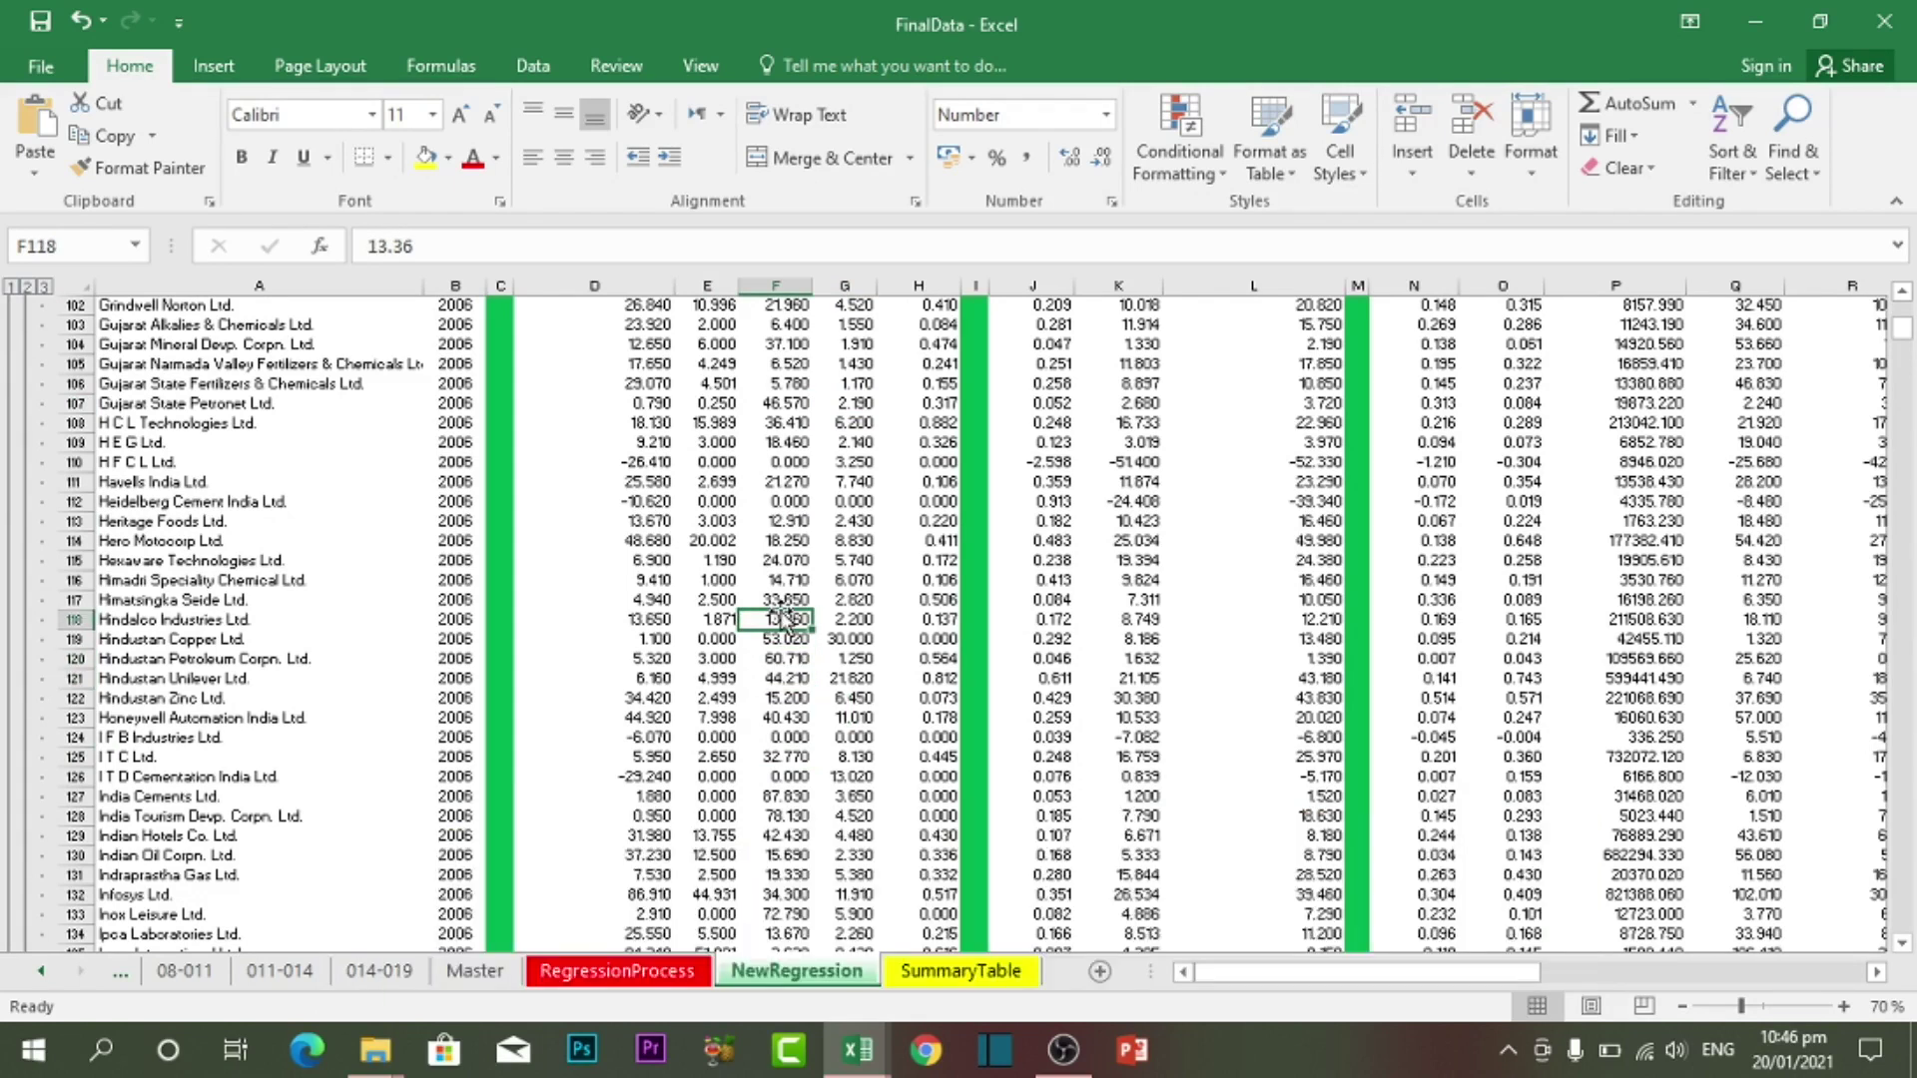
key(shift+space)
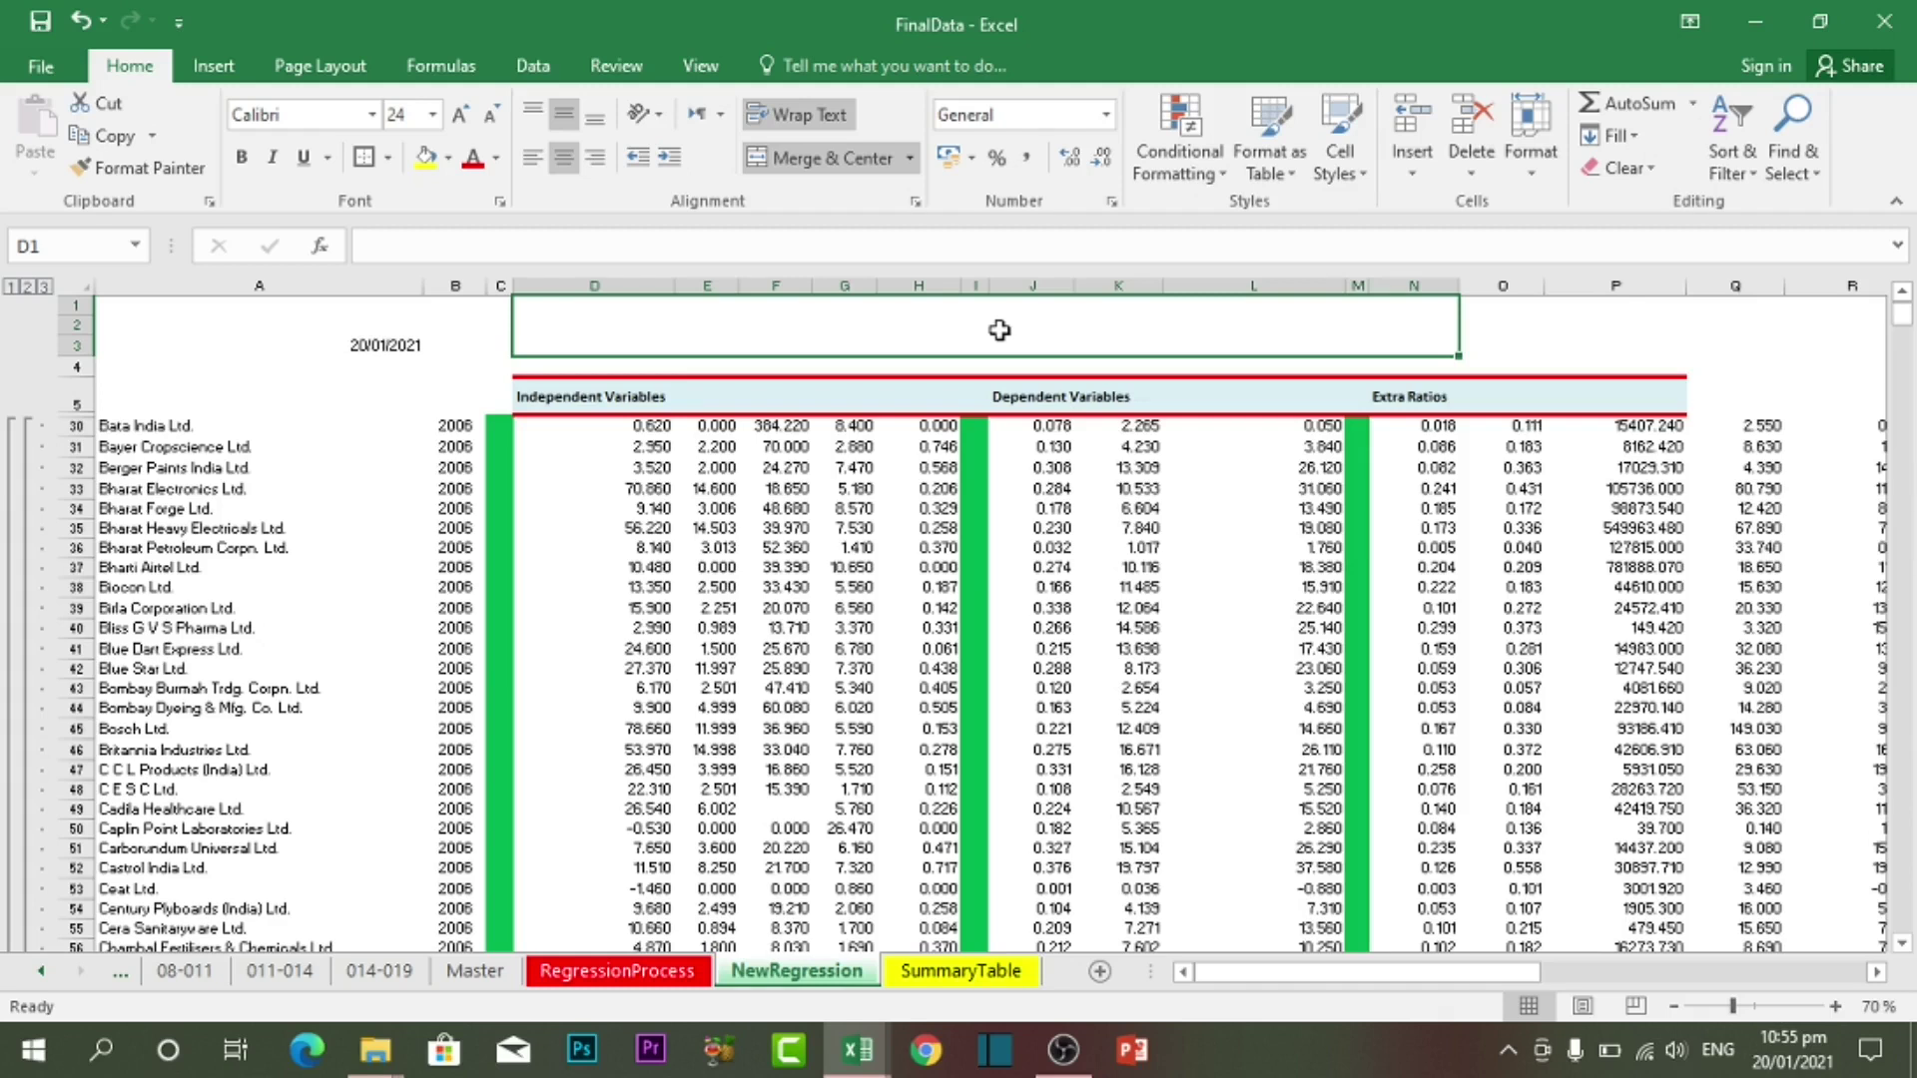
Enter the title "Softonic compnay" in the merged cell D1 above the variable headings
text(Son)
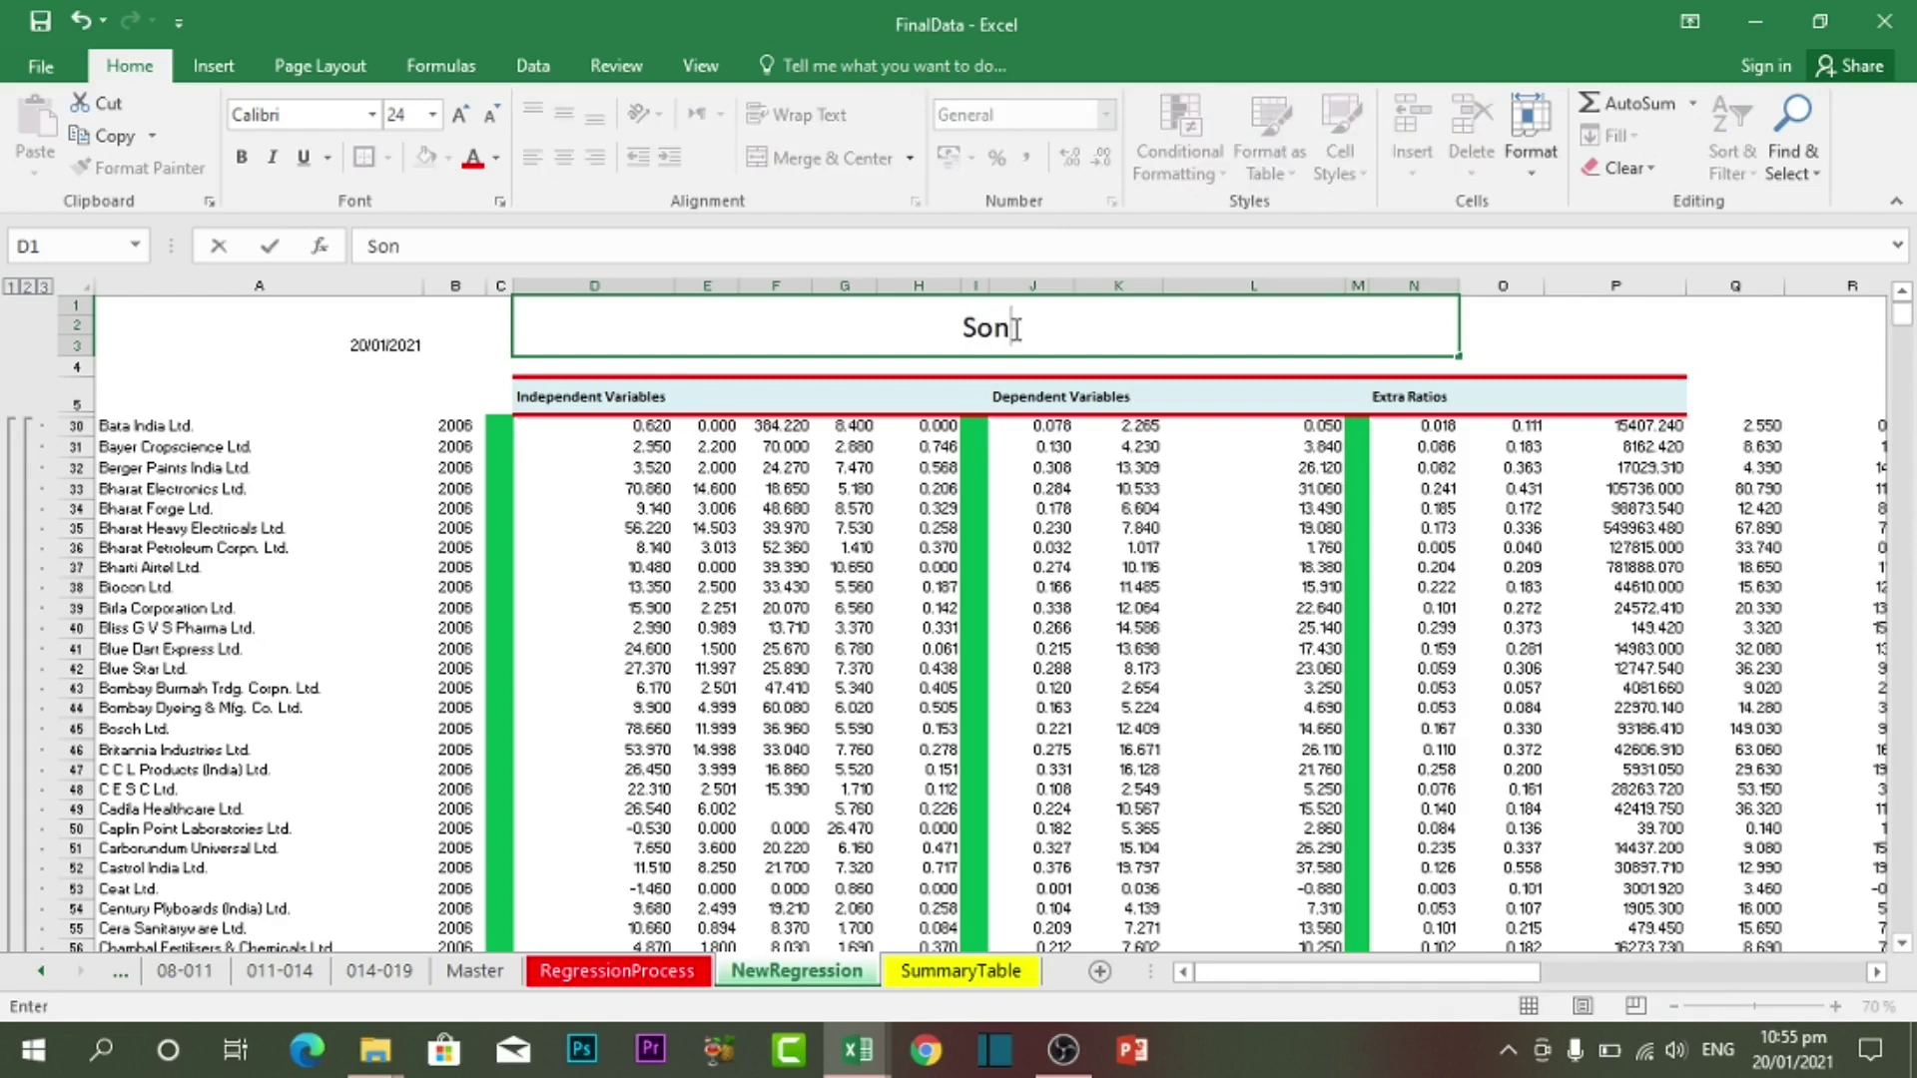
key(BackSpace)
text(ftonice)
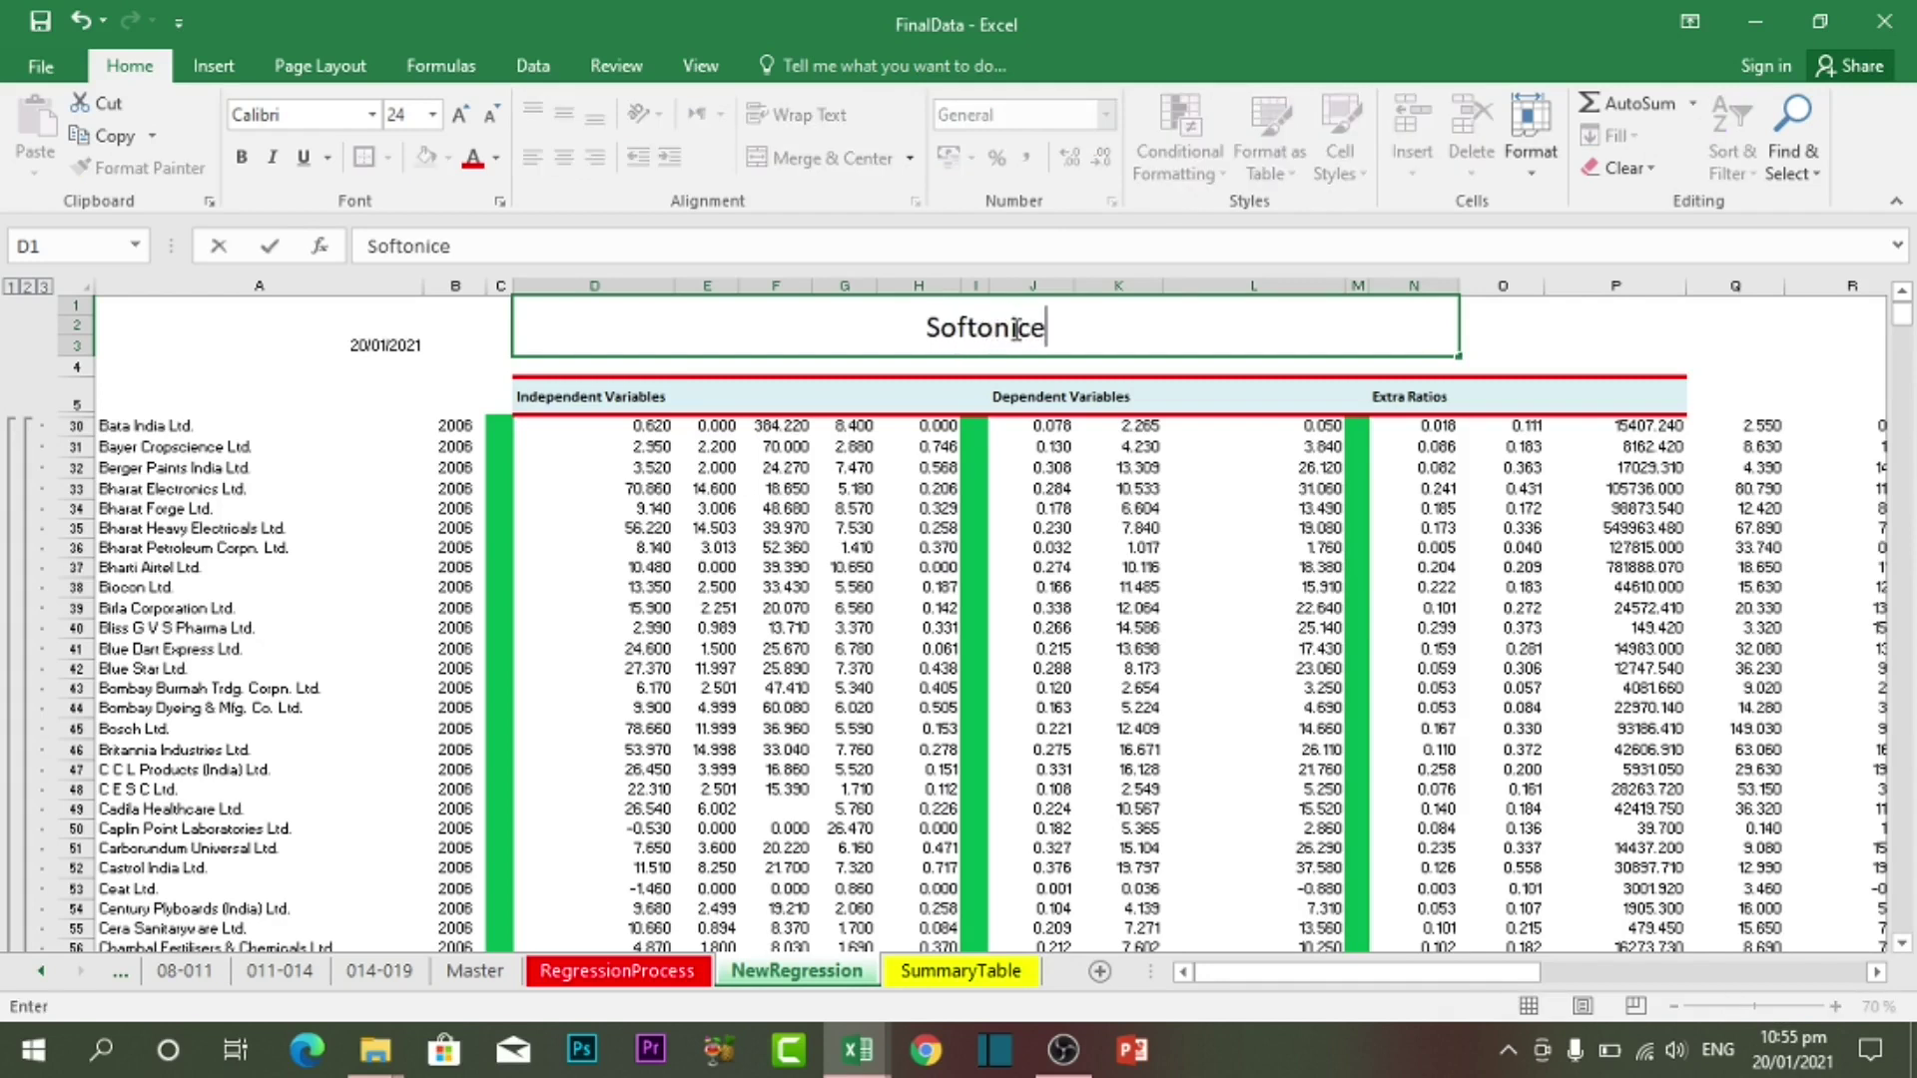
key(BackSpace)
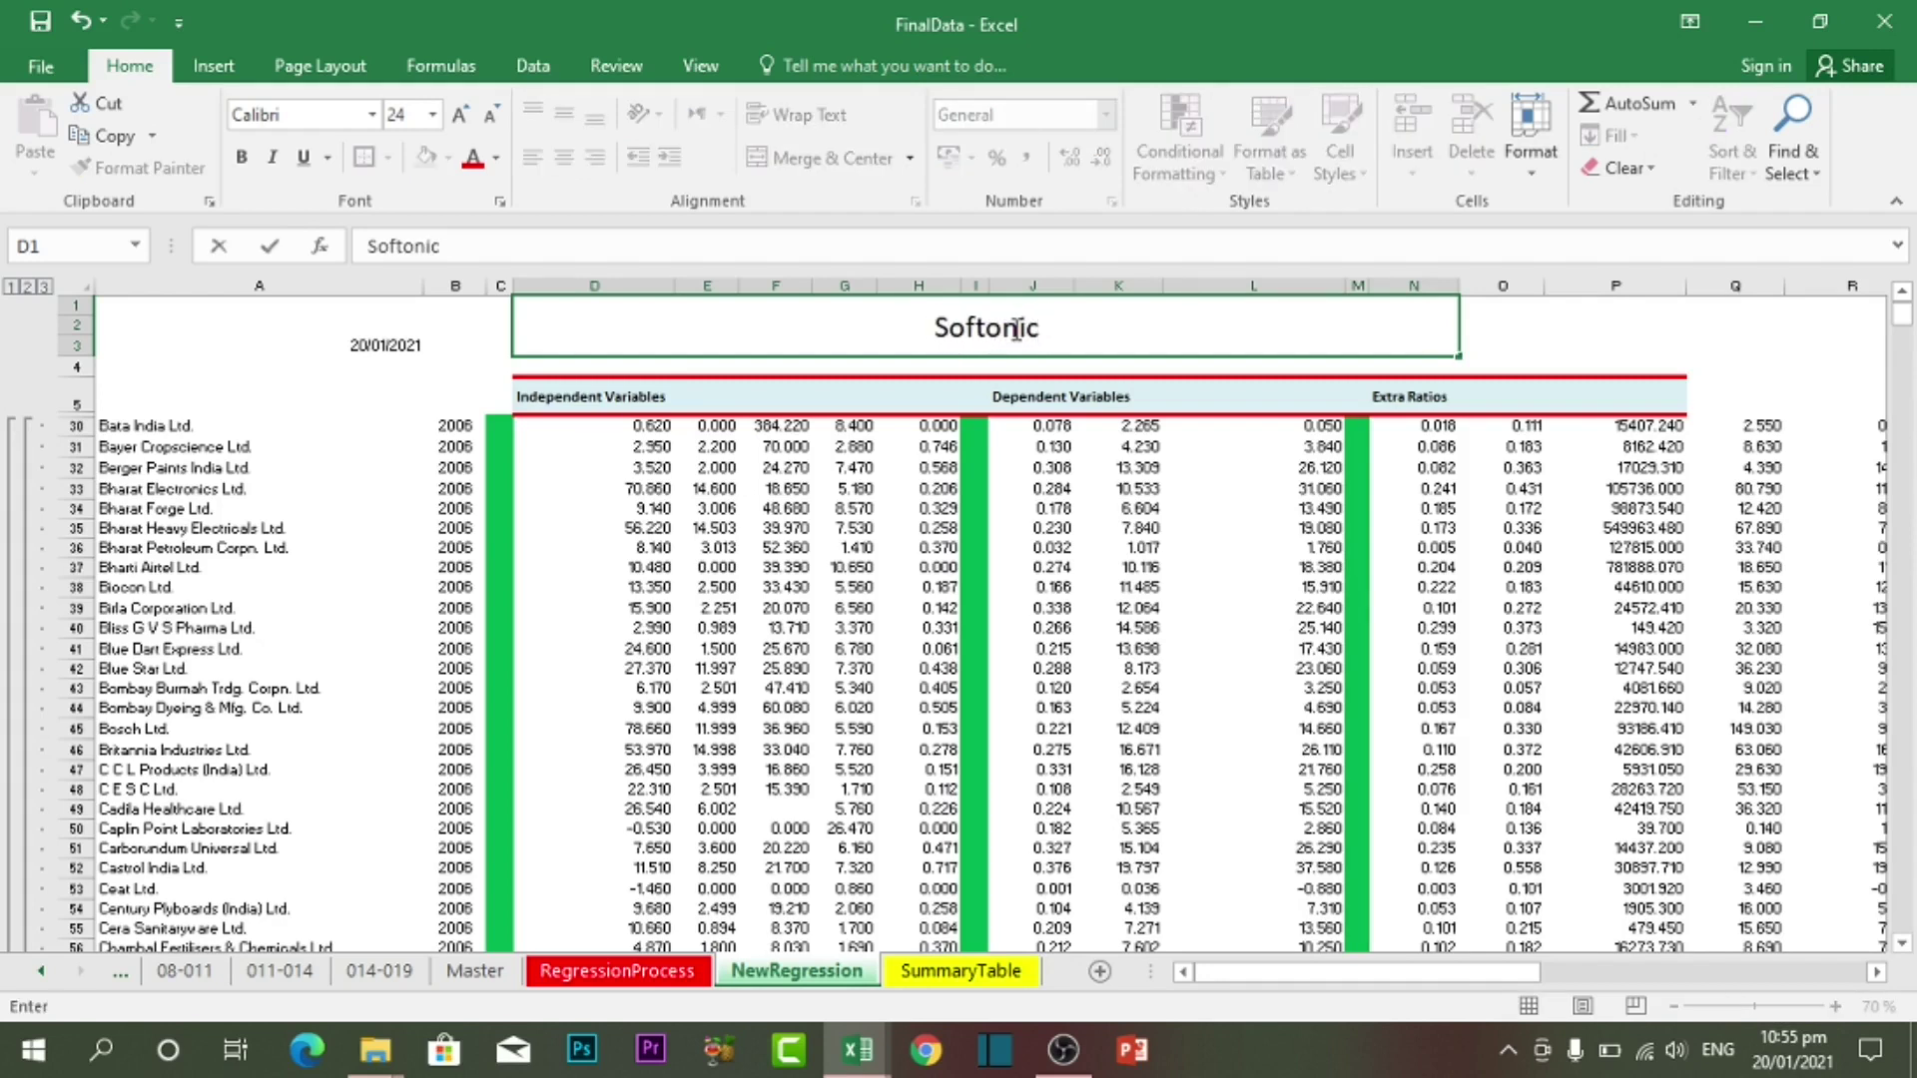
text(compnay)
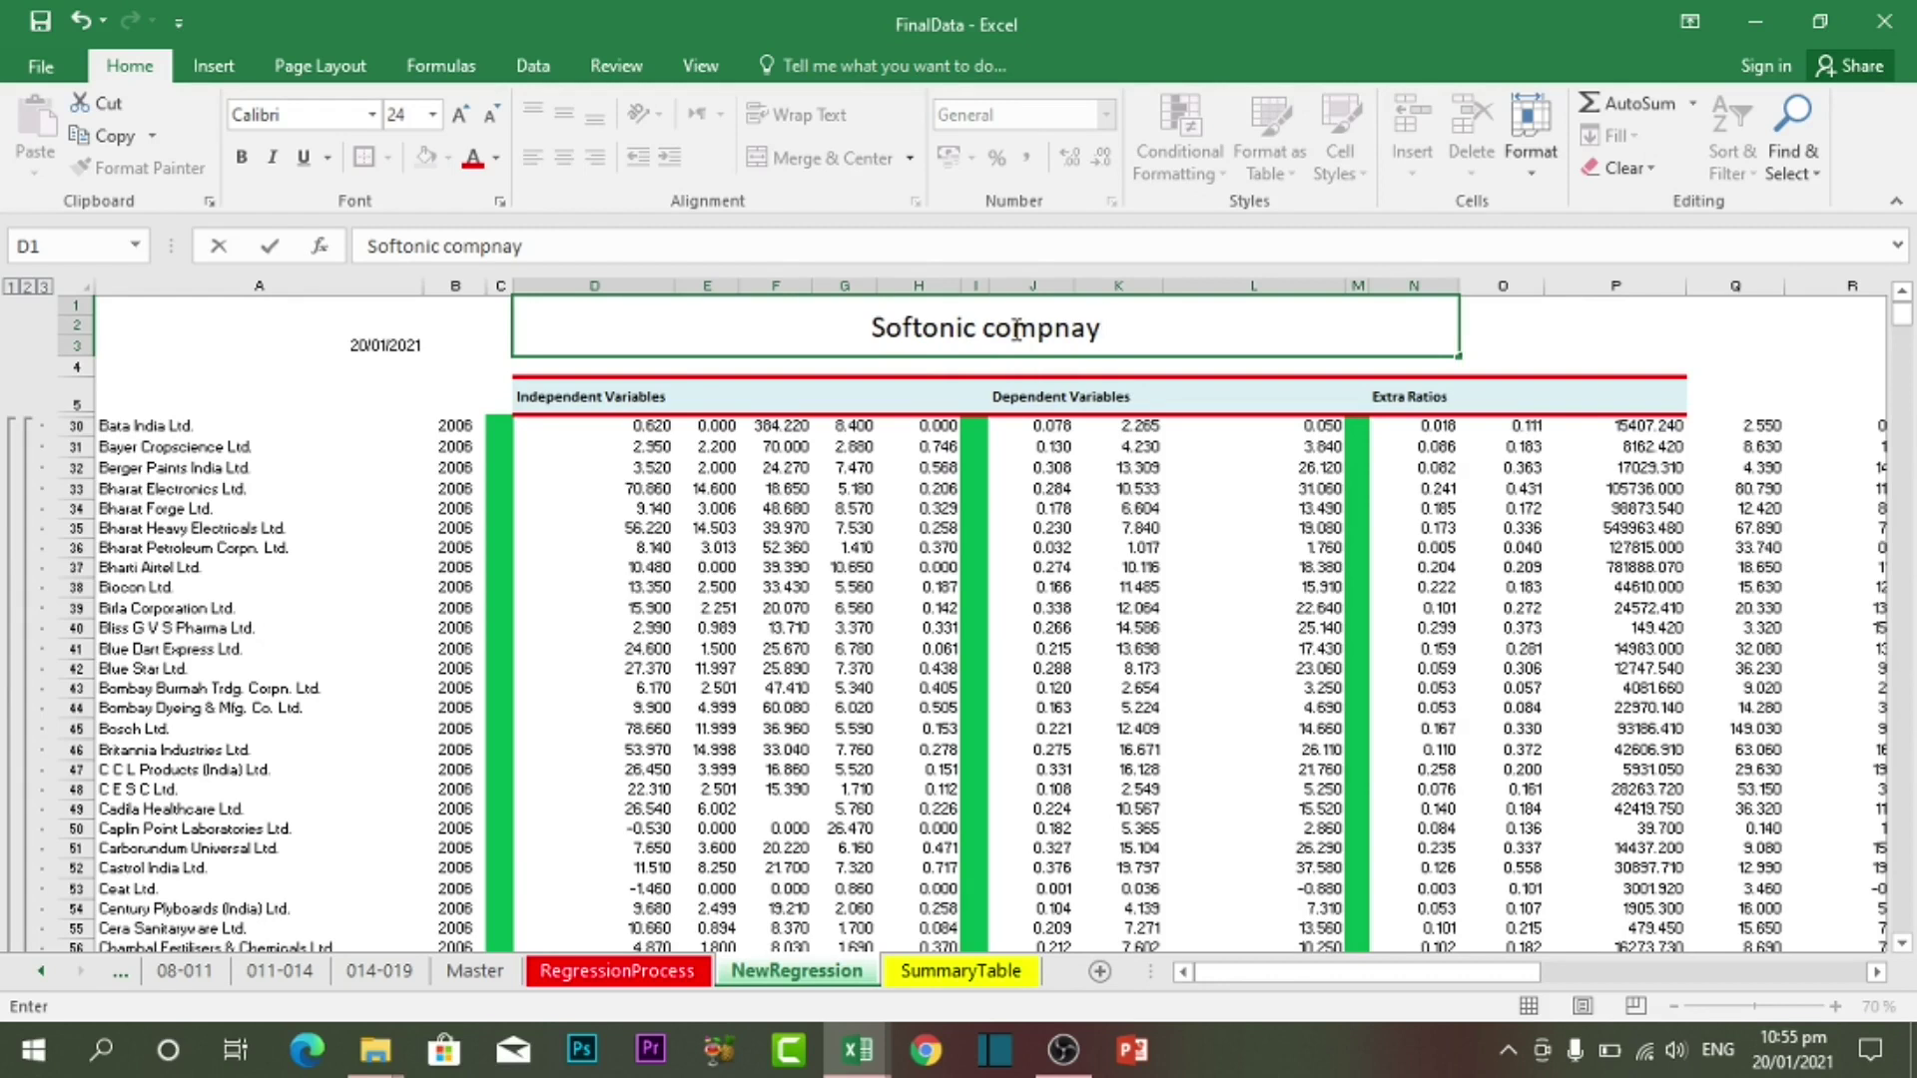
key(Return)
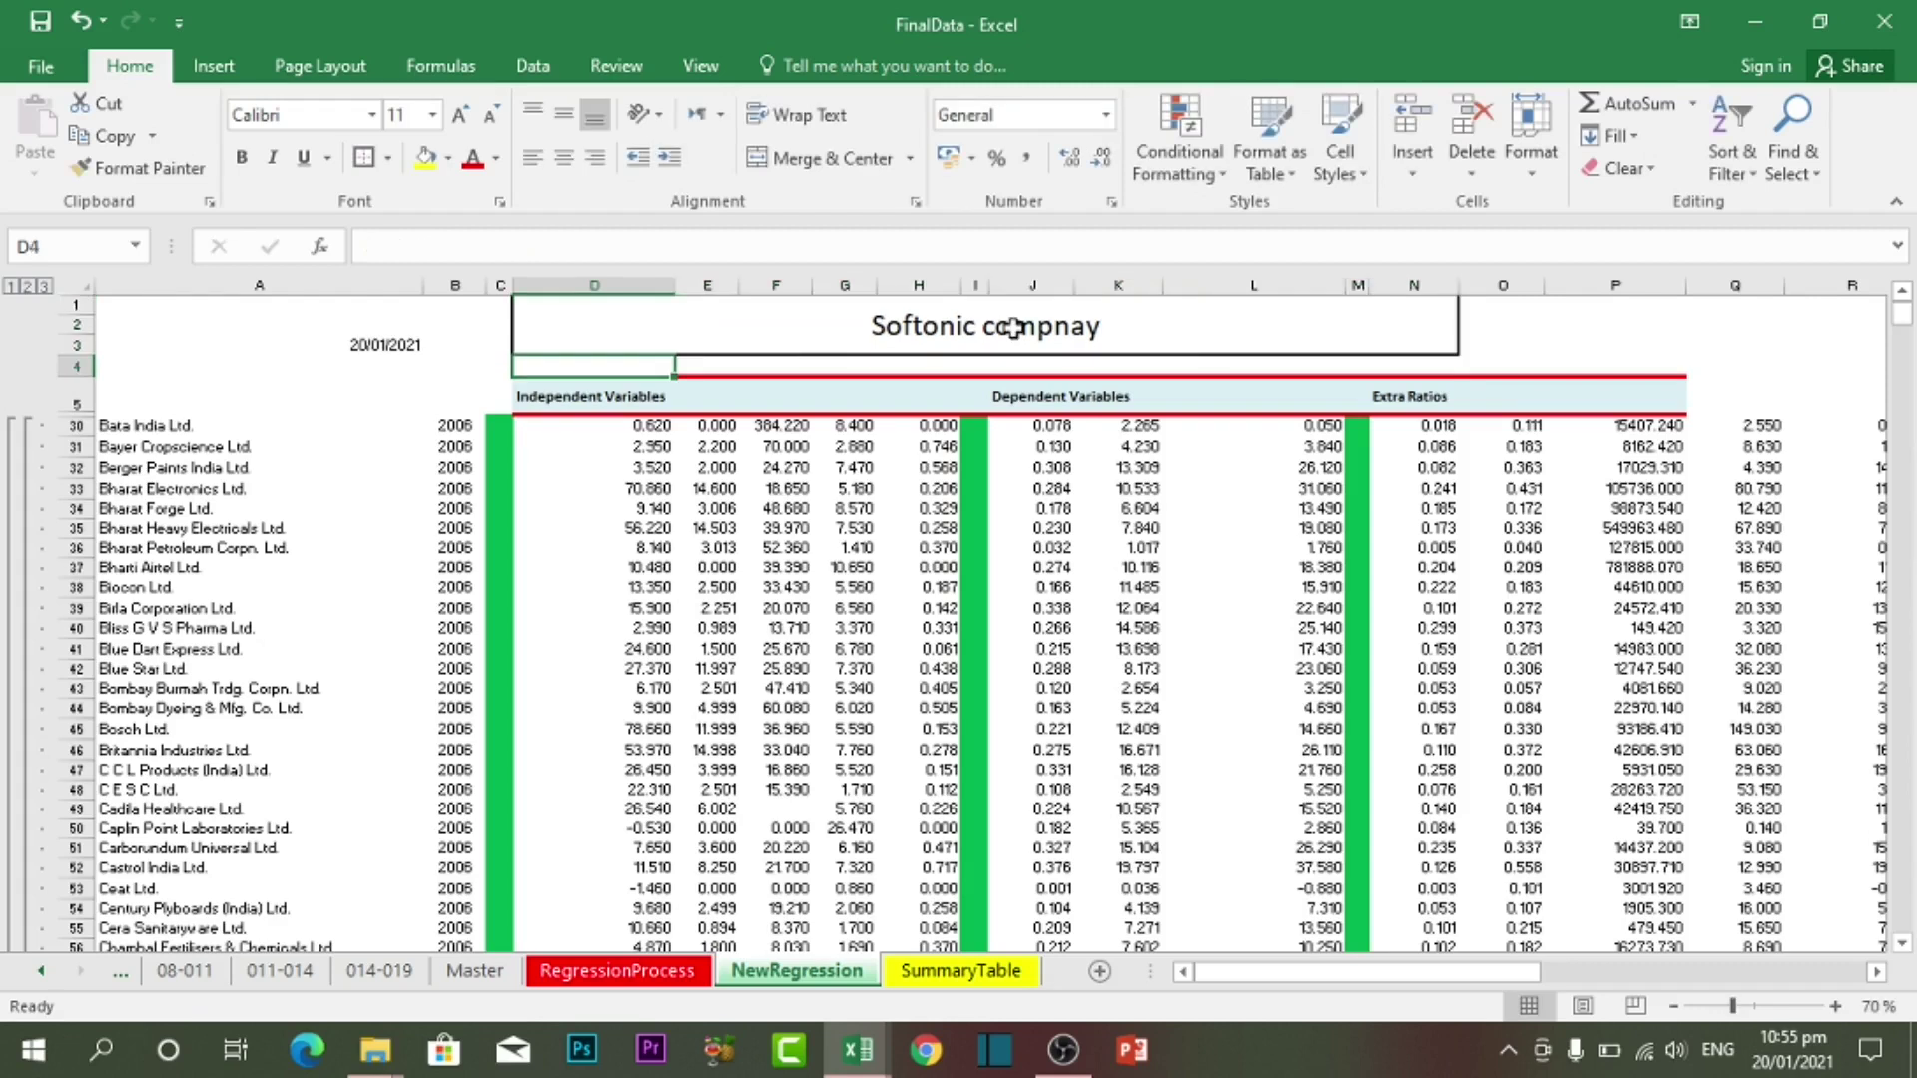
Add a second line reading "Address: lsadflasdhflasjdflajsdsa" below the title text within the merged cell D1
double_click(1126, 330)
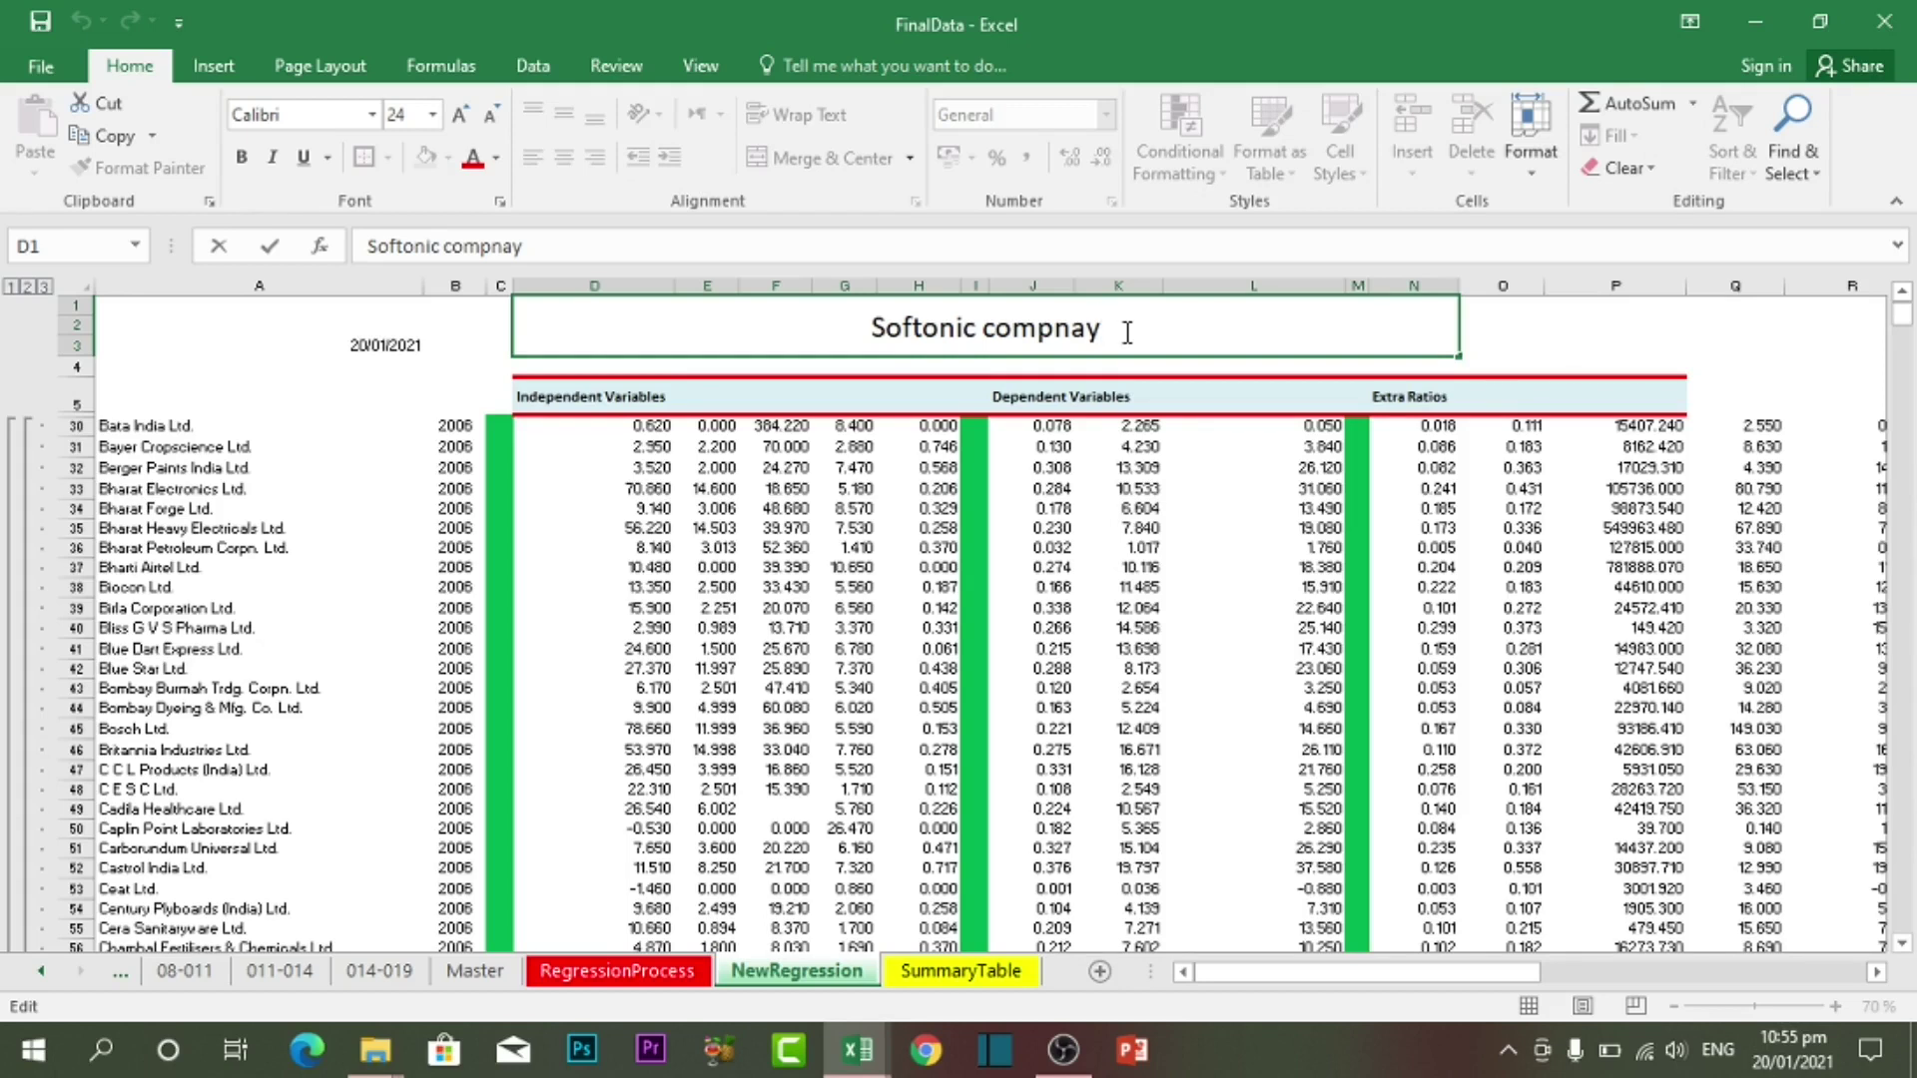
key(alt)
key(alt+Return)
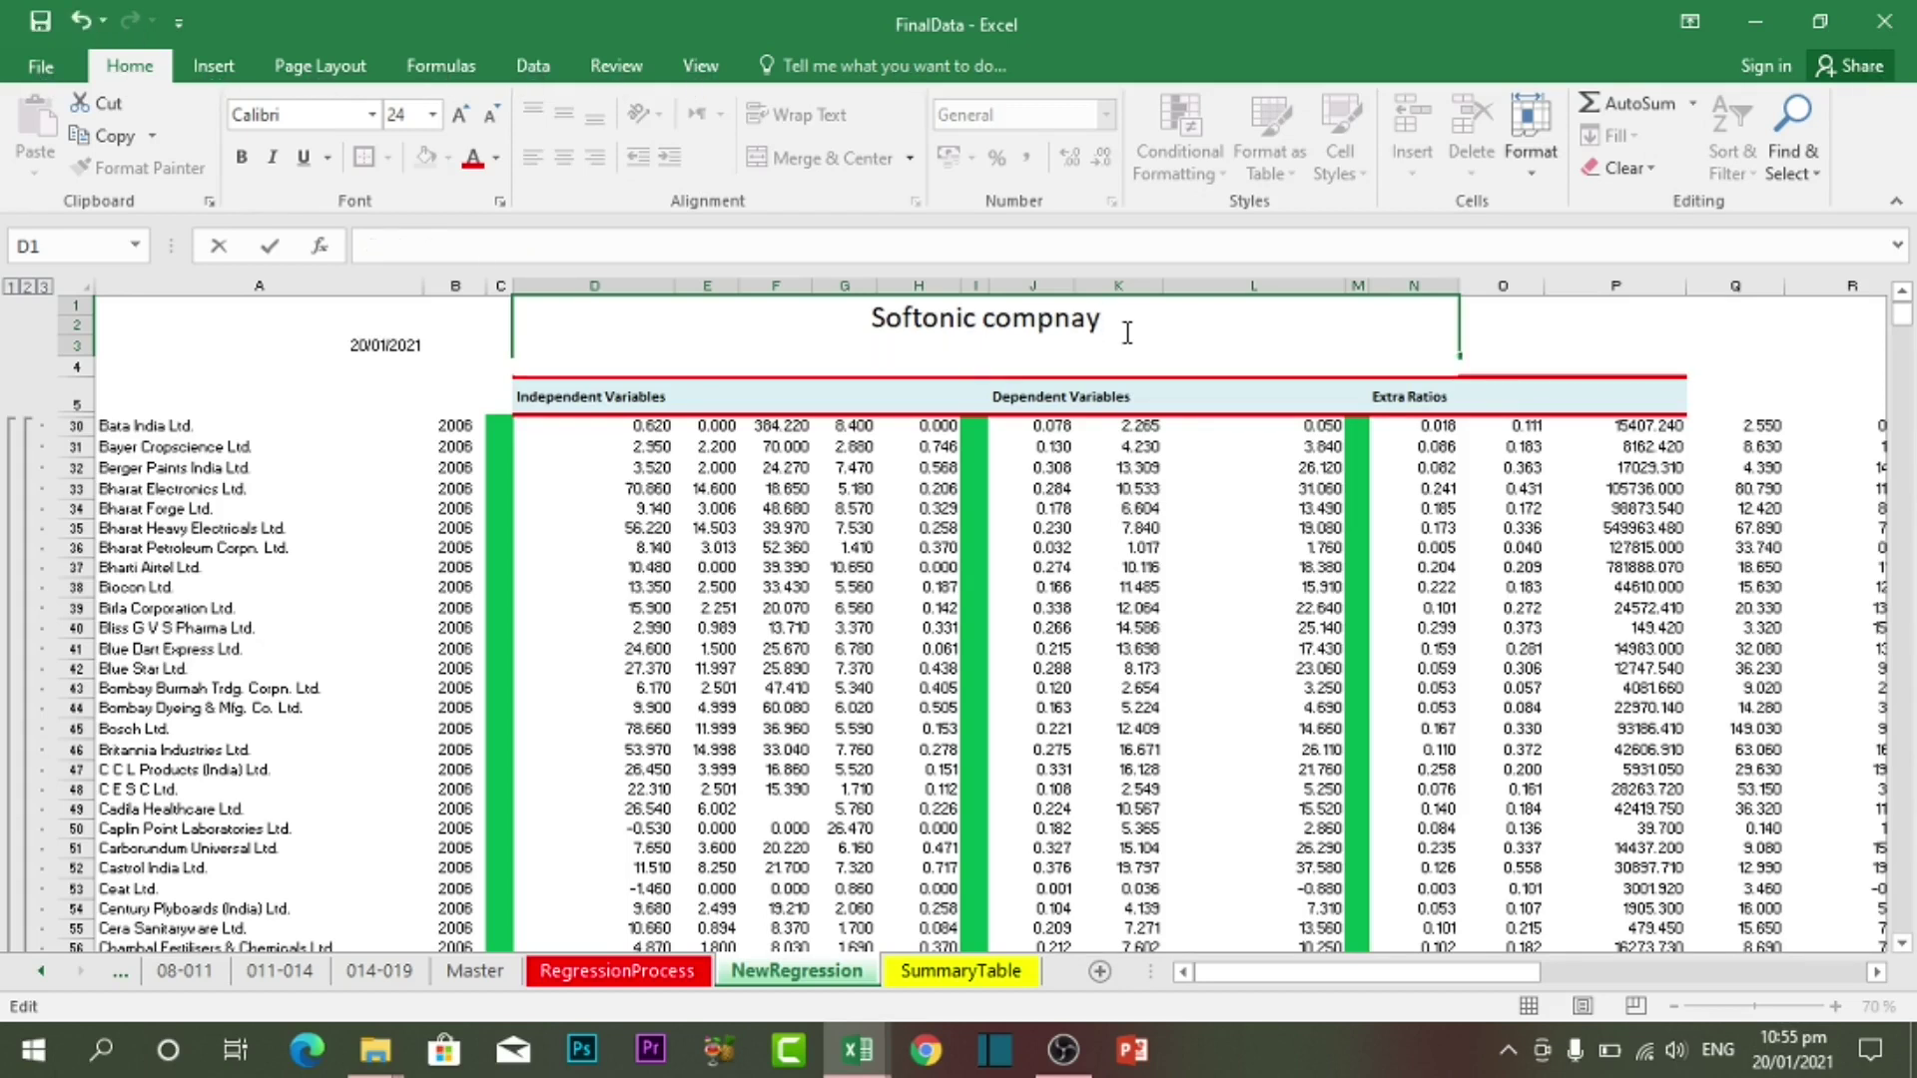
text(Address)
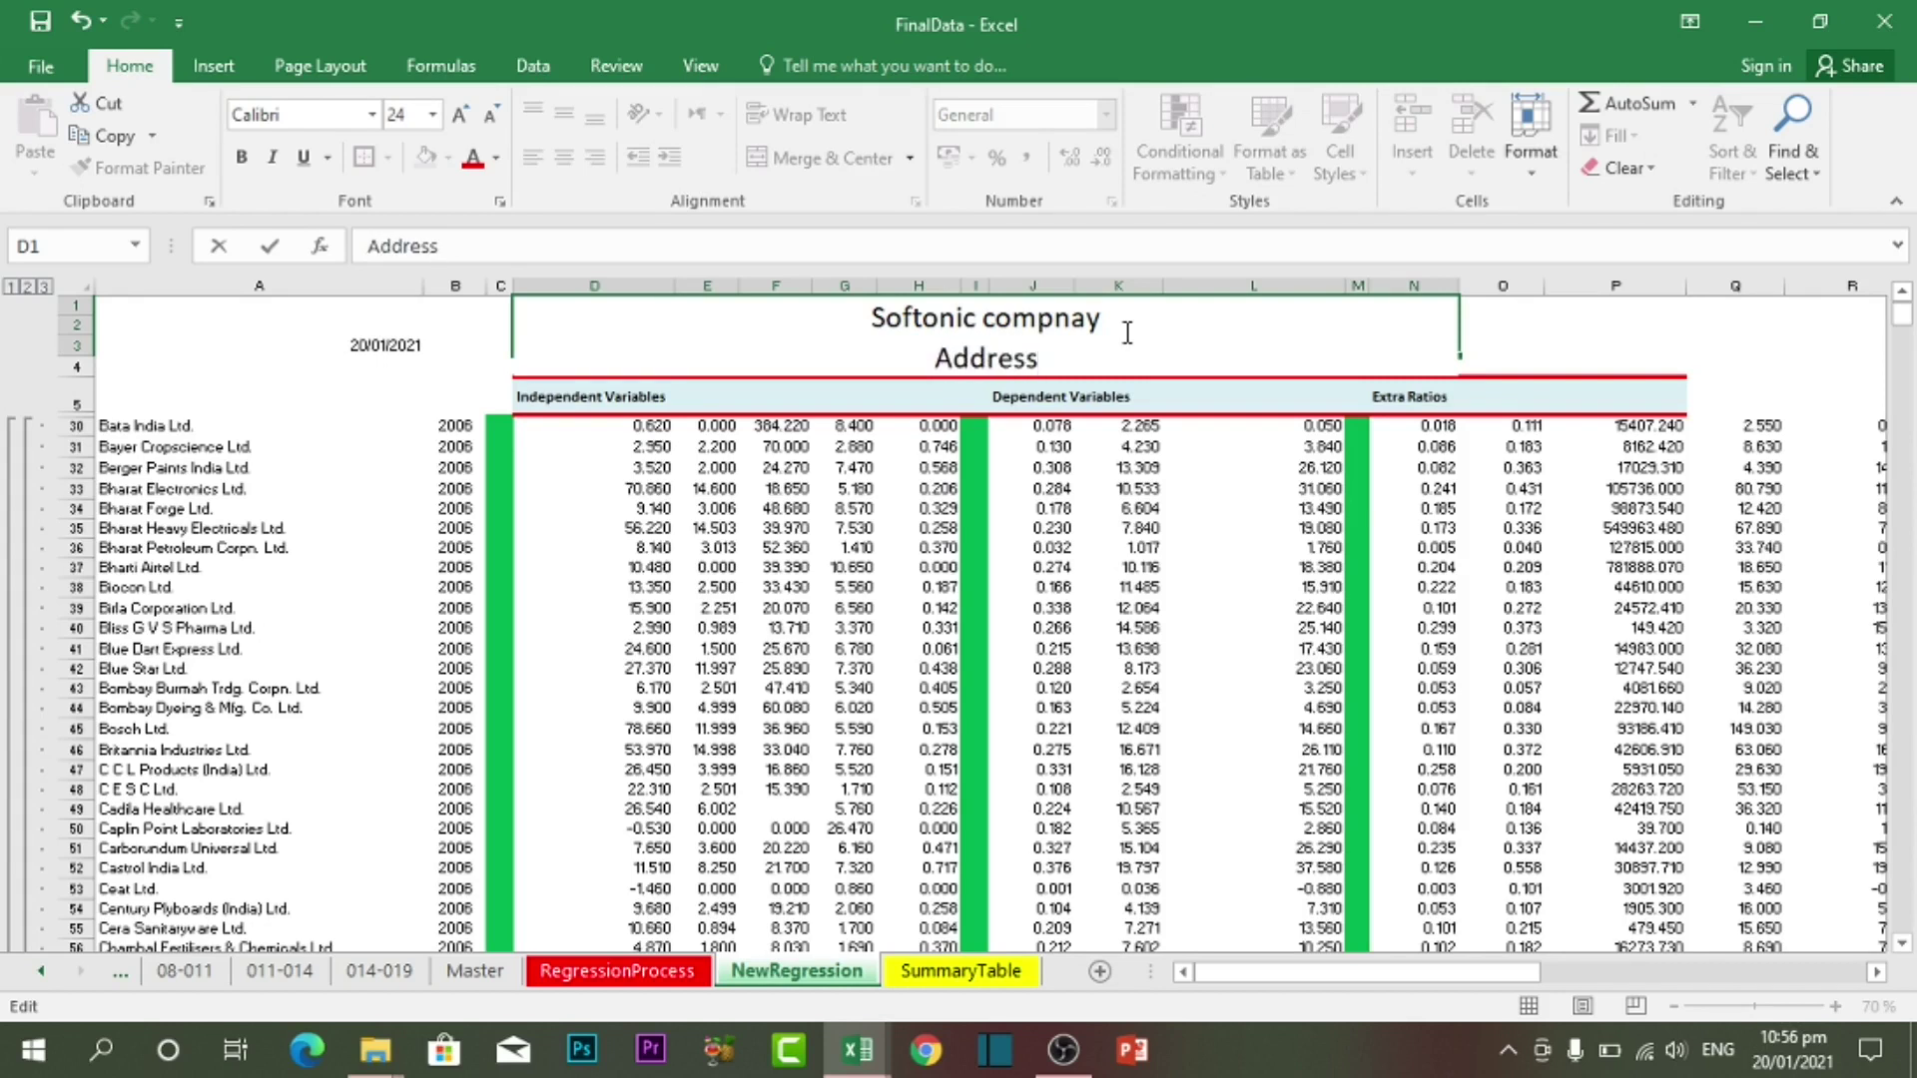
text(: Isadflasdhflasjdflajsdsa)
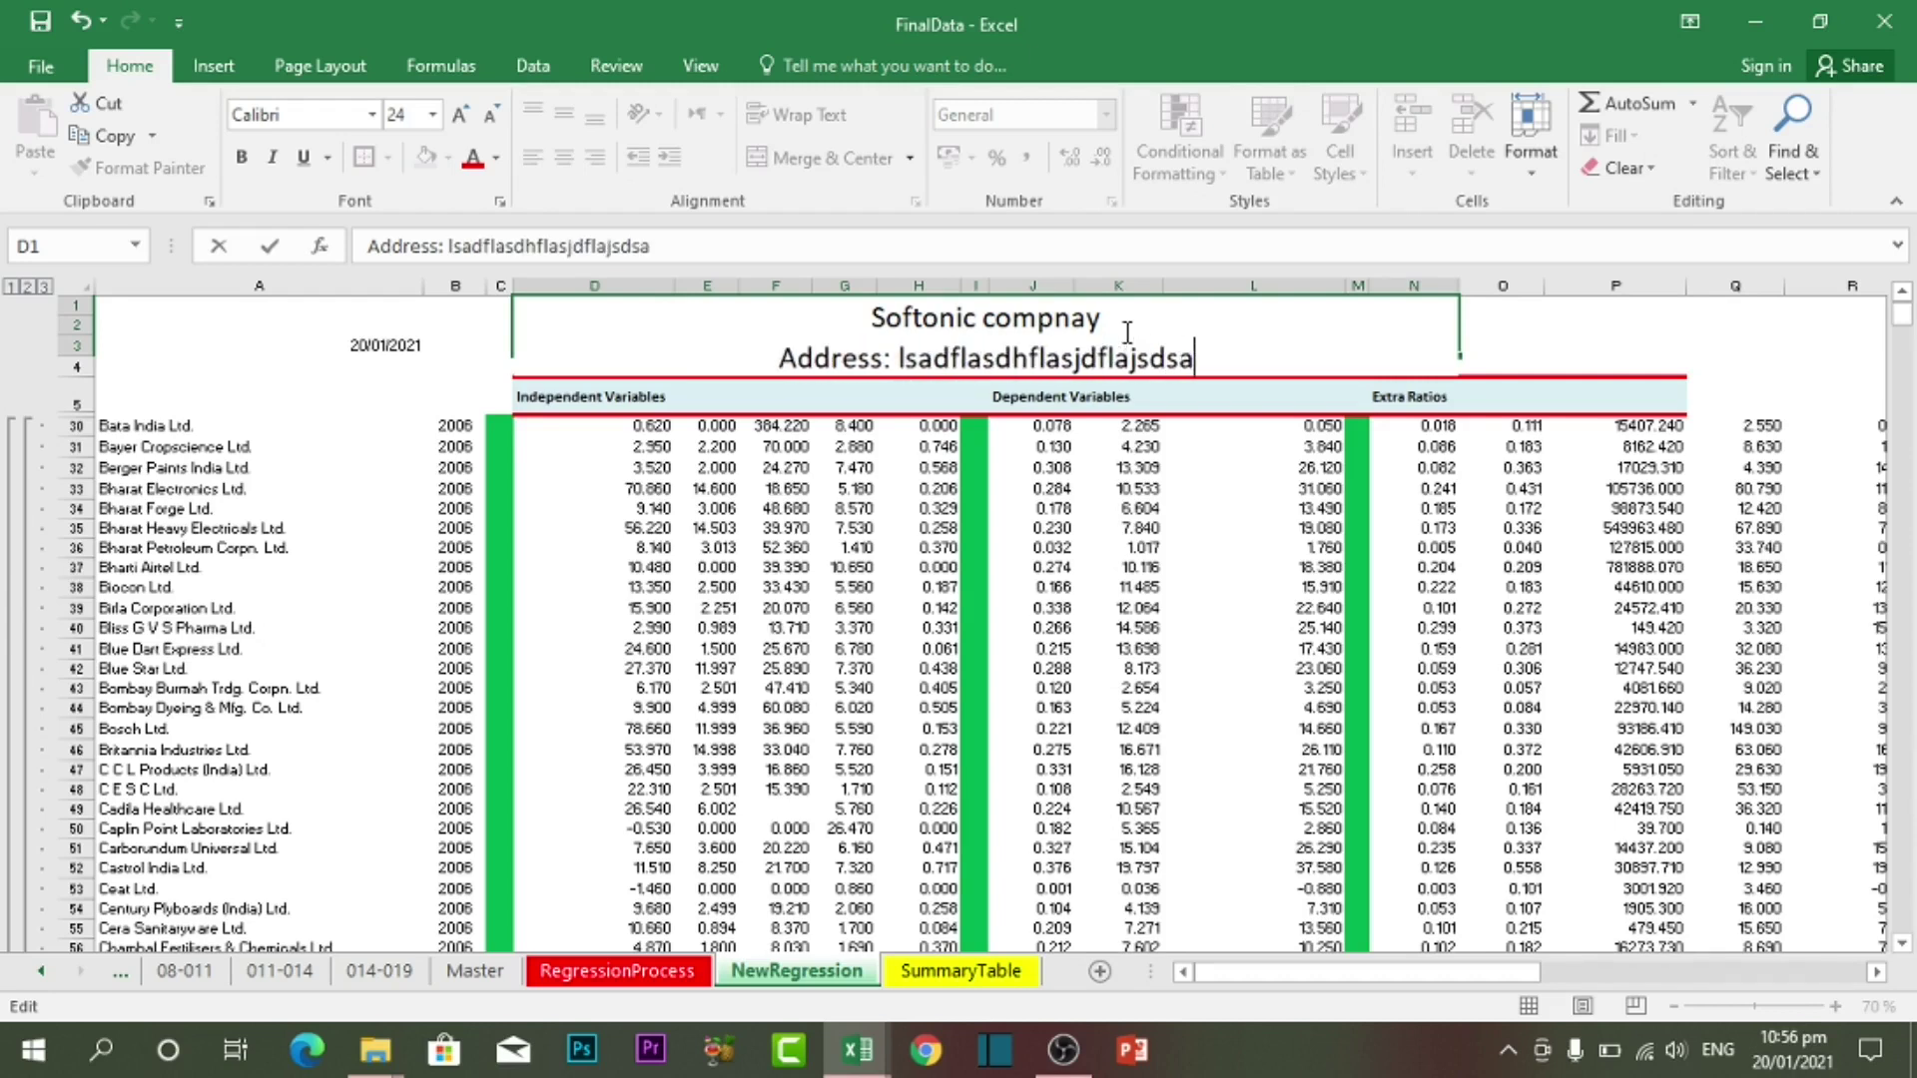
click(1188, 609)
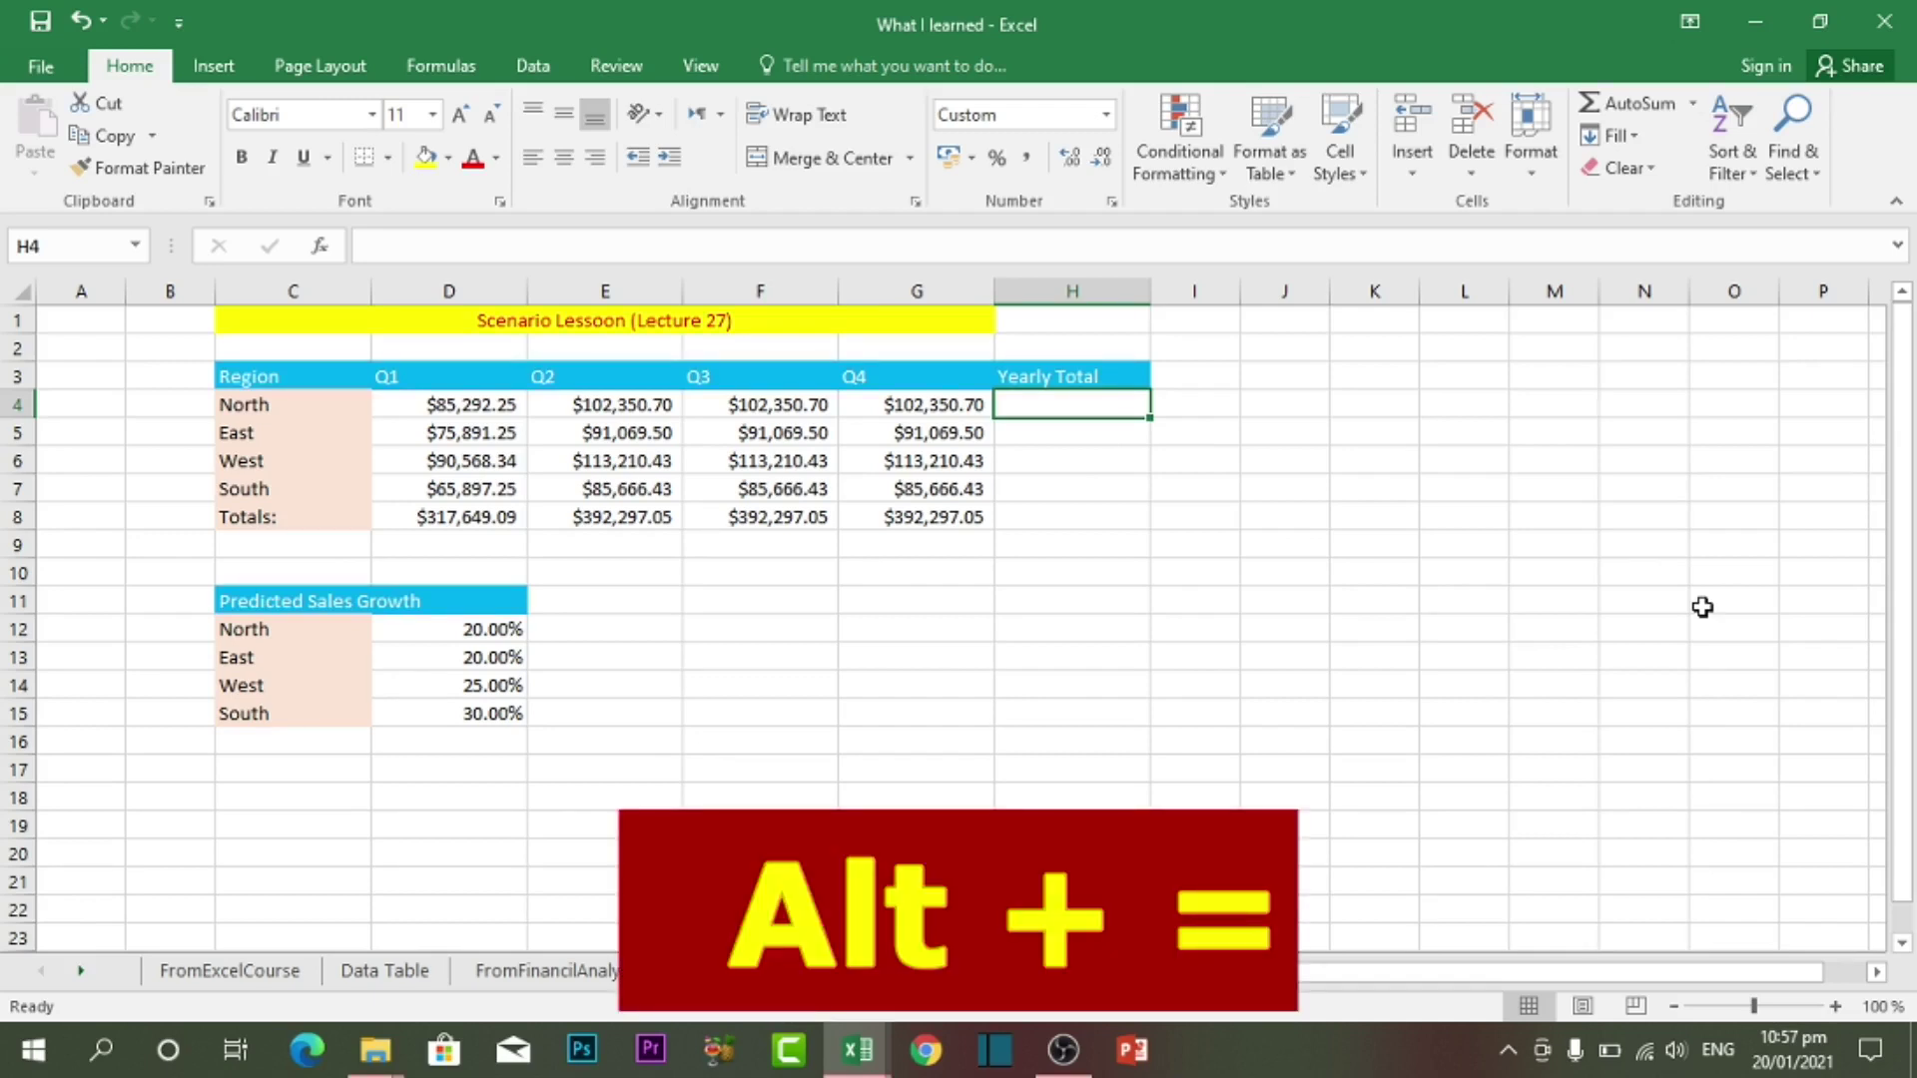
Total the North region's Q1 to Q4 sales in H4 with AutoSum and fill the formula down through H8
key(alt+equal)
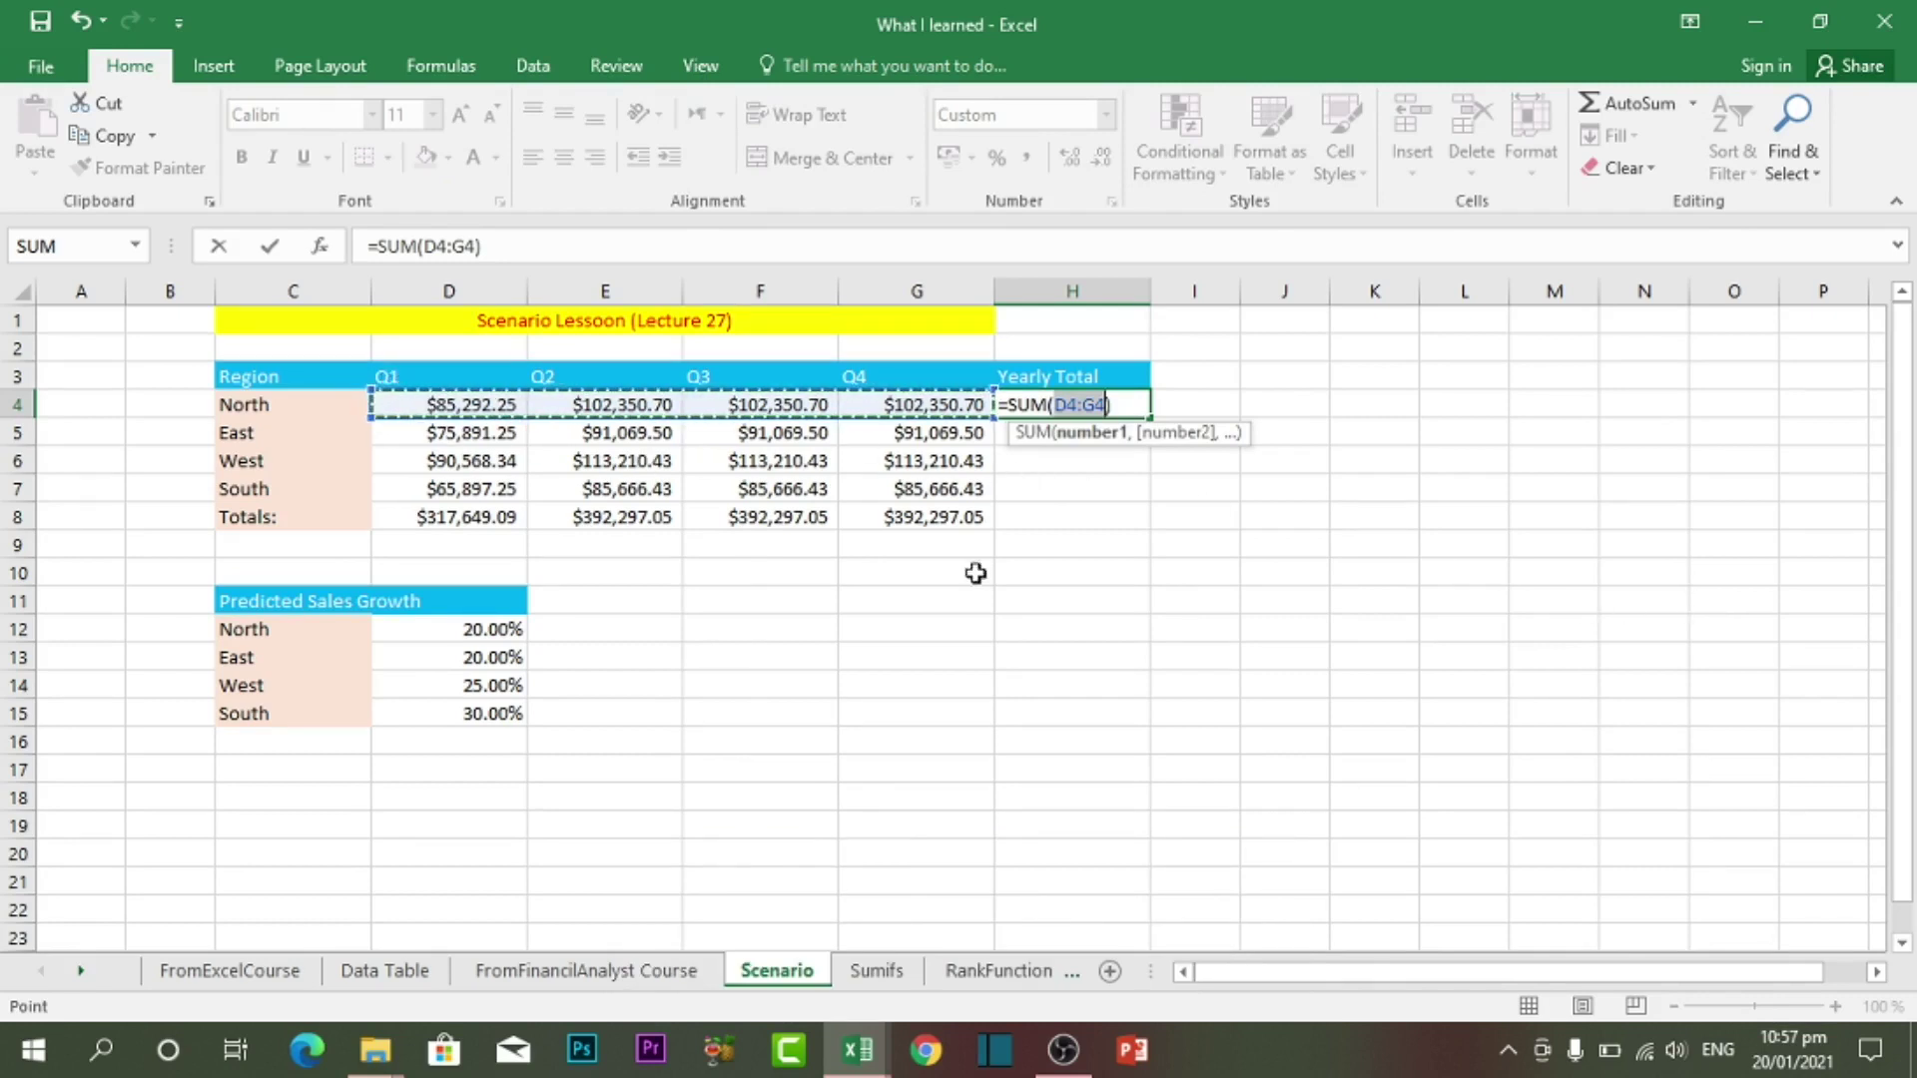
key(Return)
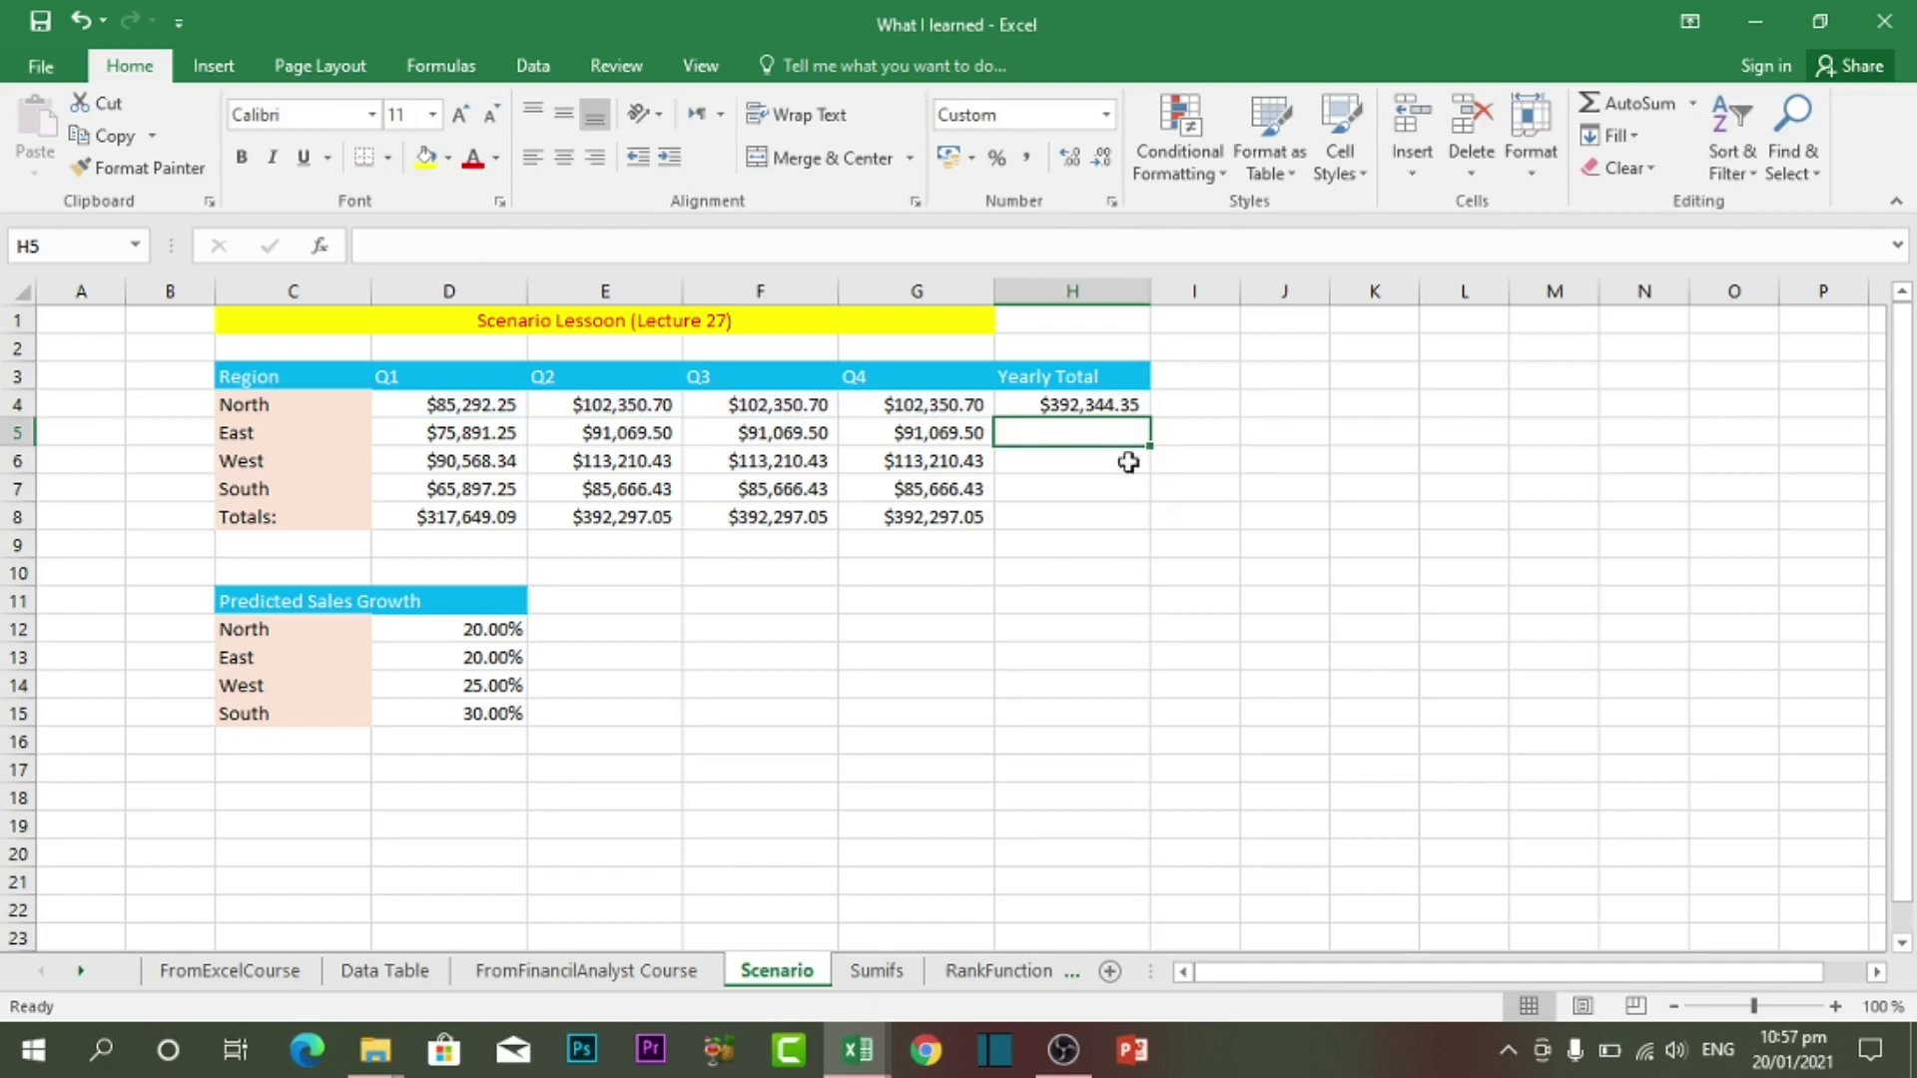
drag(1081, 403, 1092, 518)
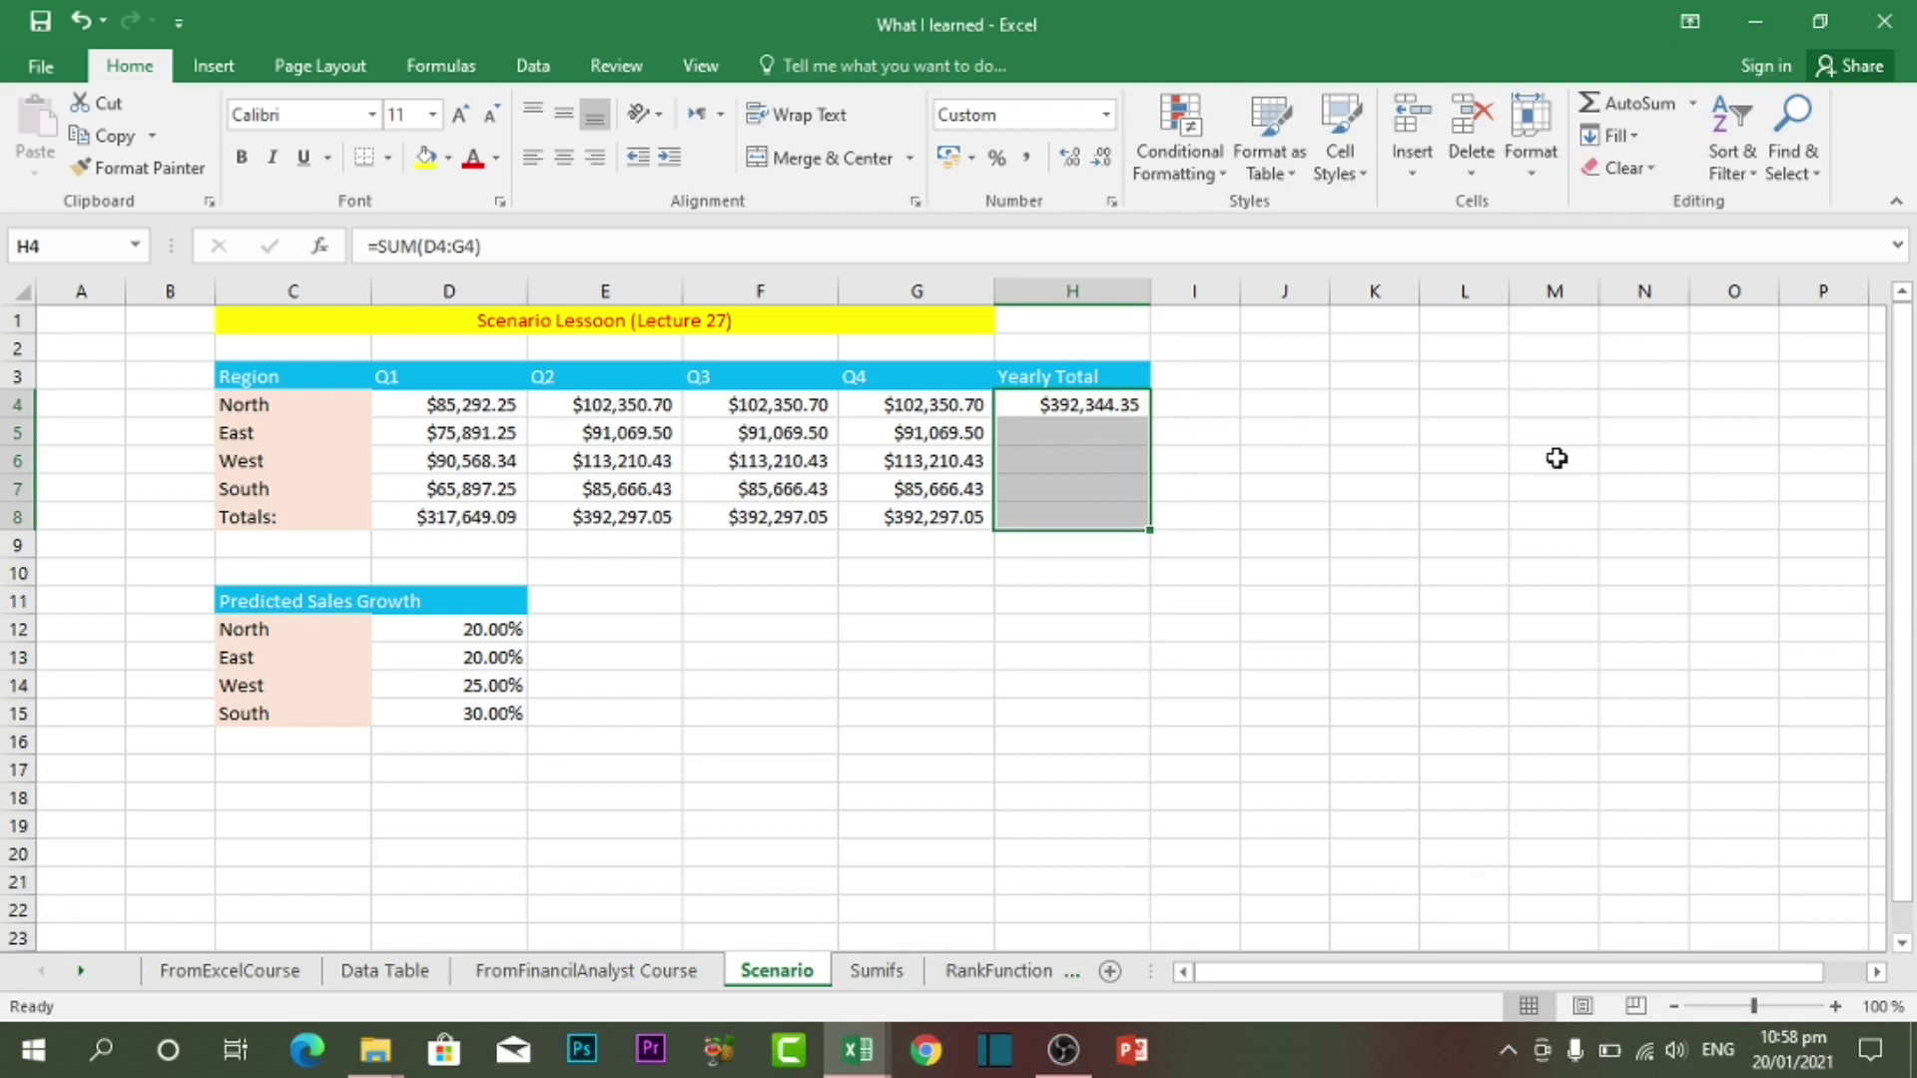
key(ctrl+d)
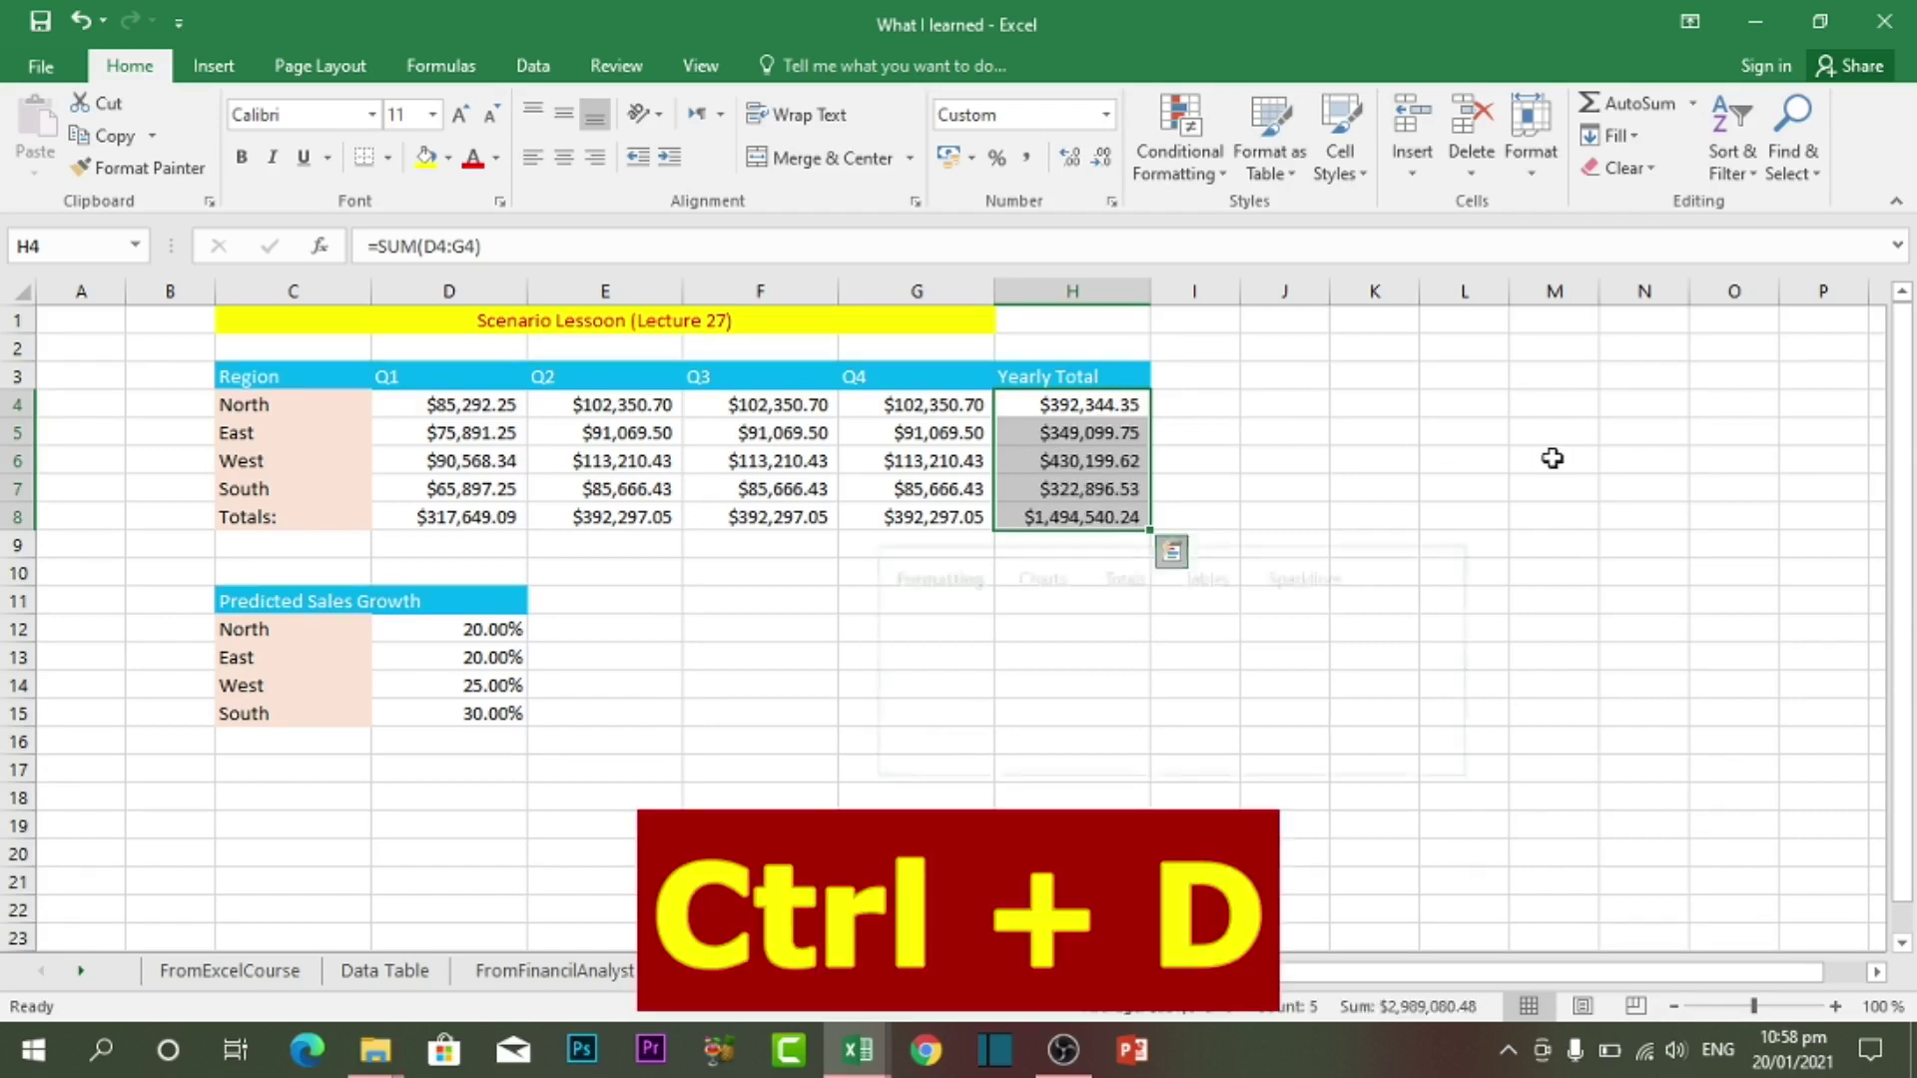
key(ctrl+q)
click(1408, 477)
Check the filled Yearly Total formulas in the Totals row and the West row
click(1060, 514)
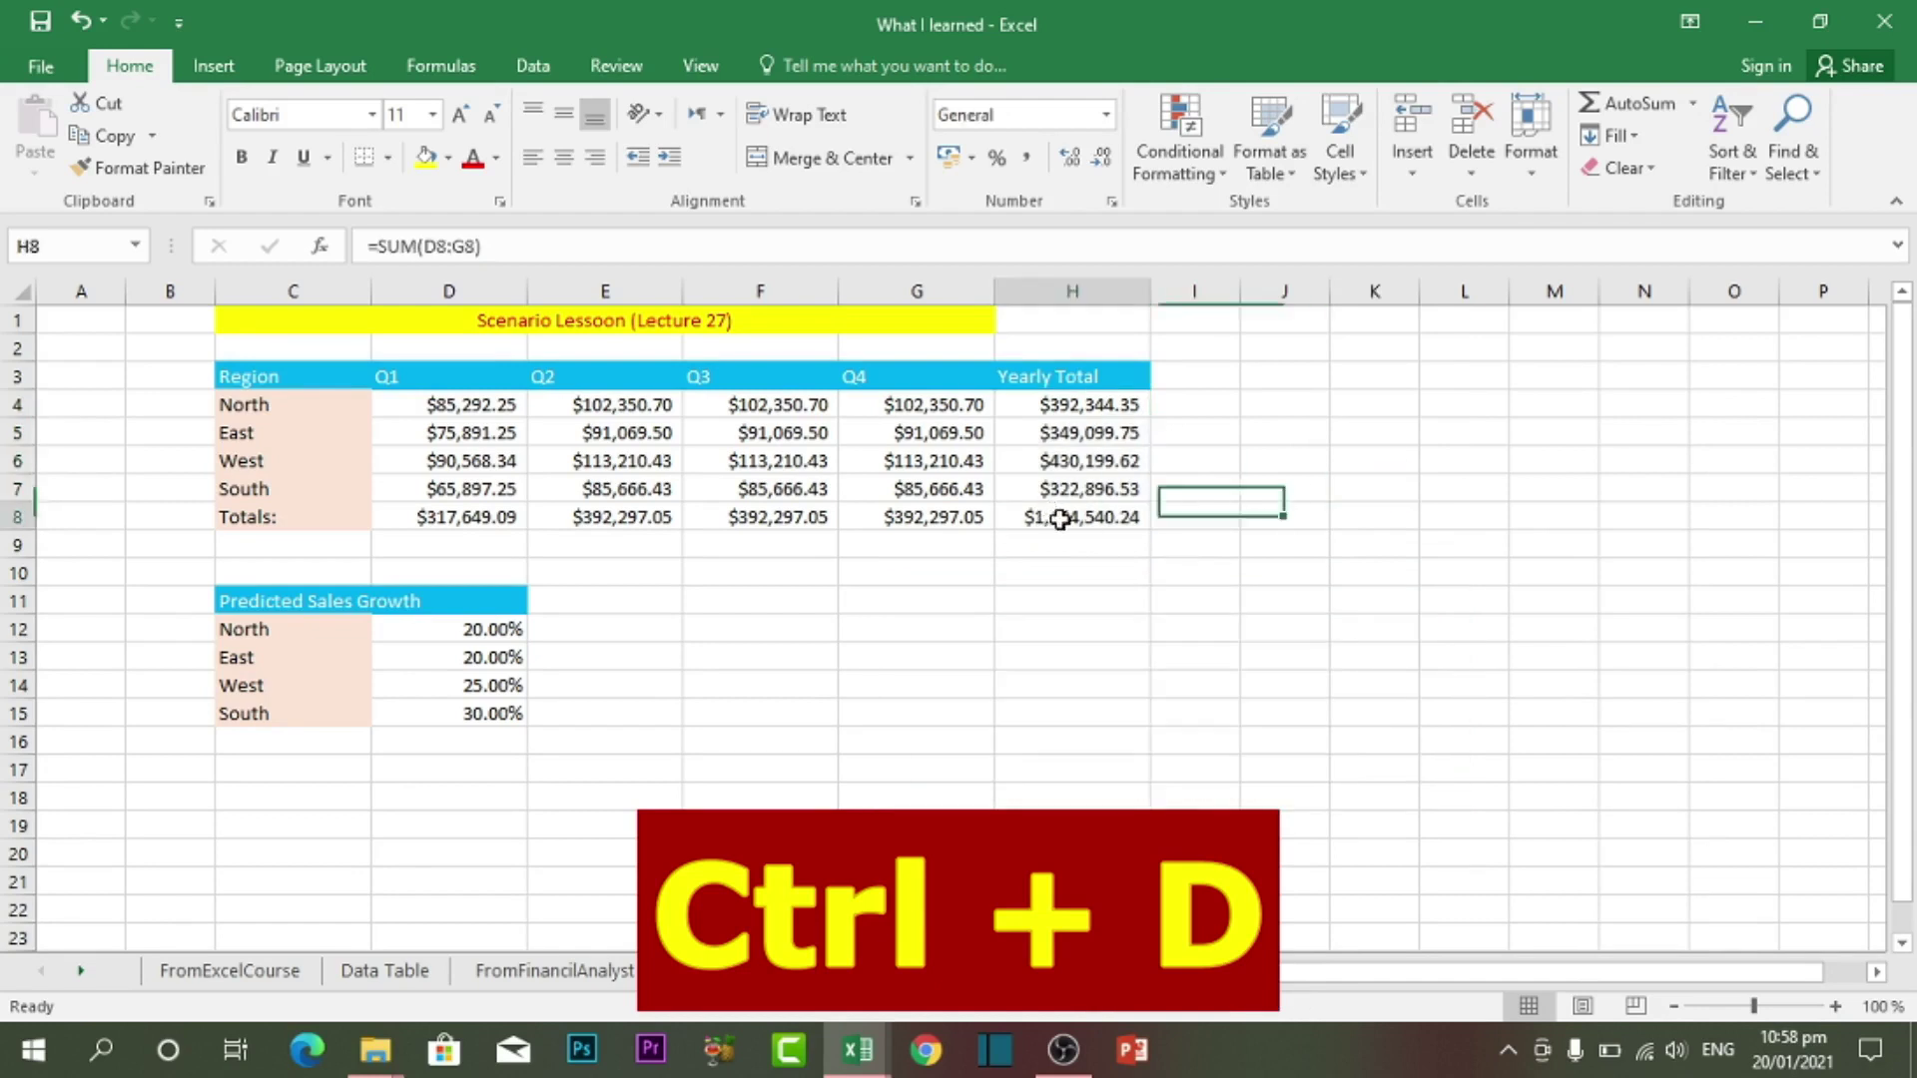
click(1093, 464)
double_click(1092, 463)
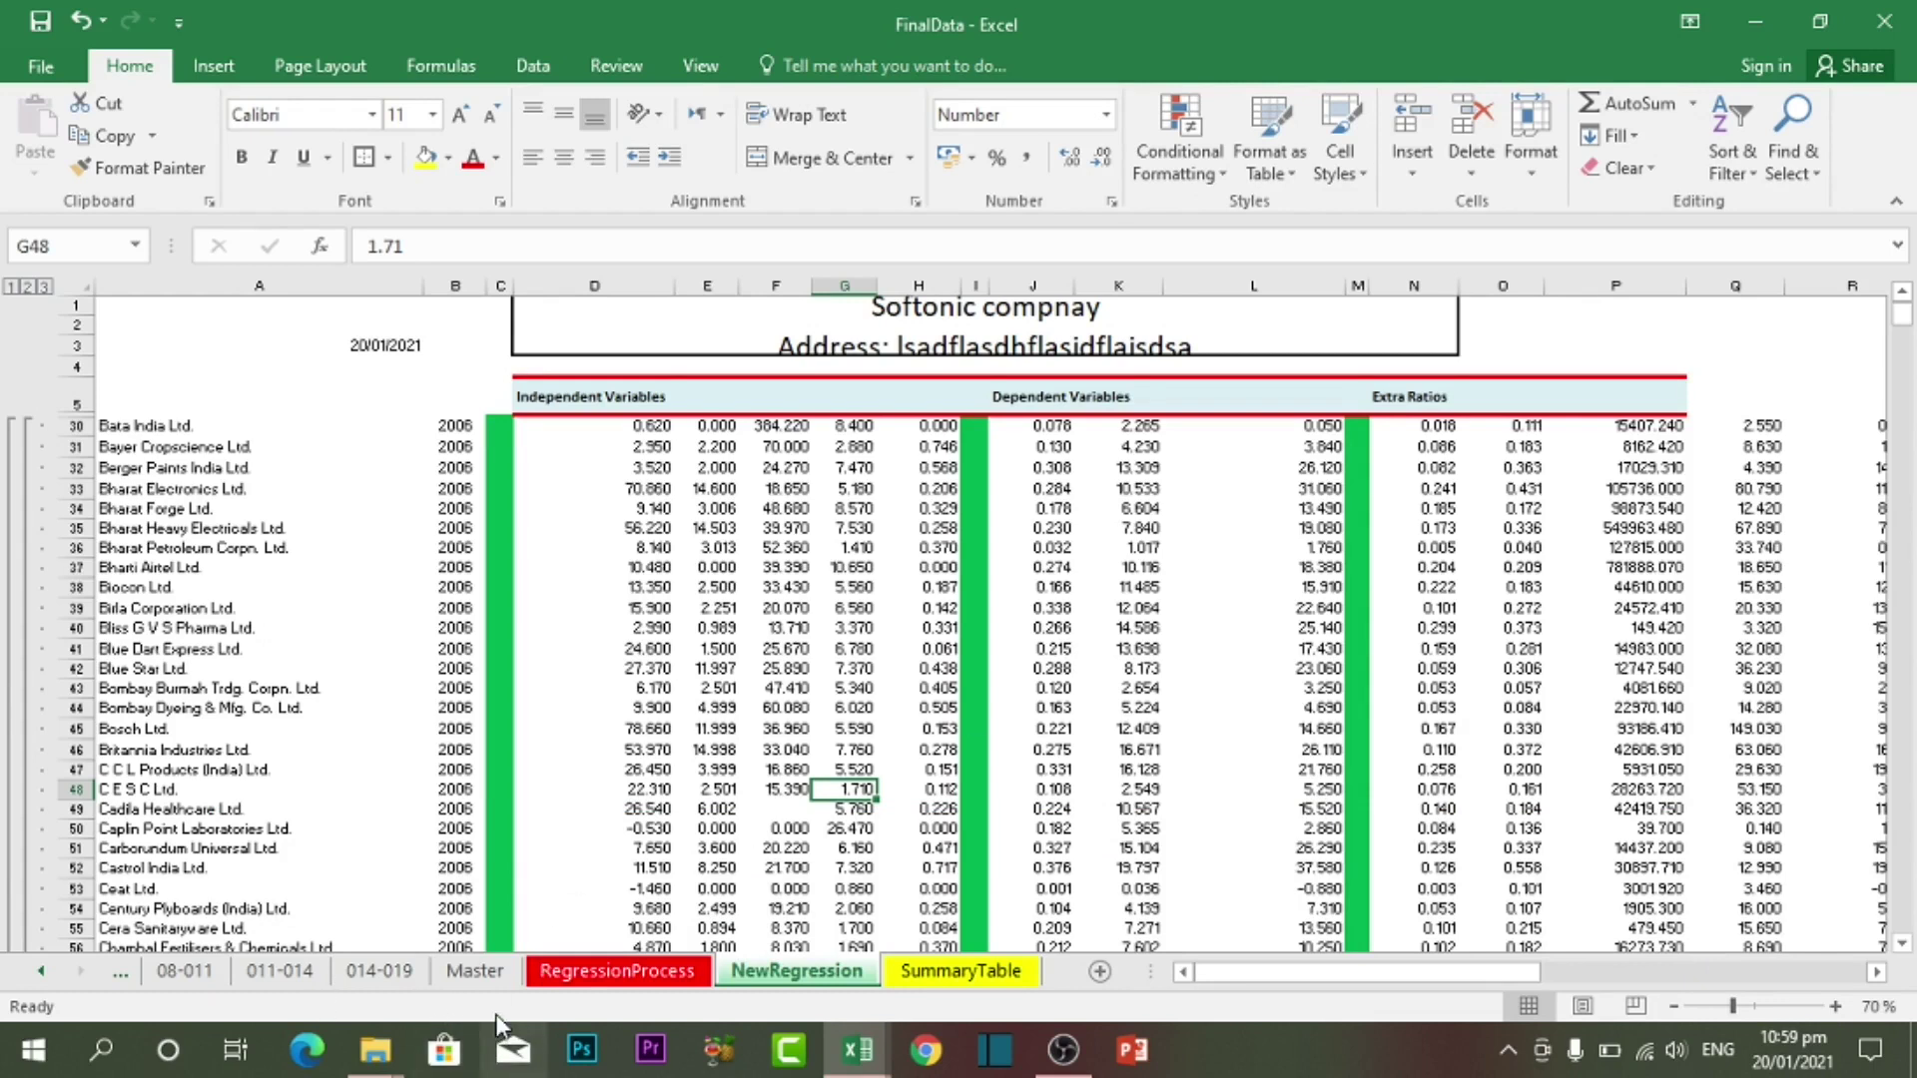
Open the Master sheet, move forward one sheet at a time to SummaryTable, and go back to NewRegression
click(475, 972)
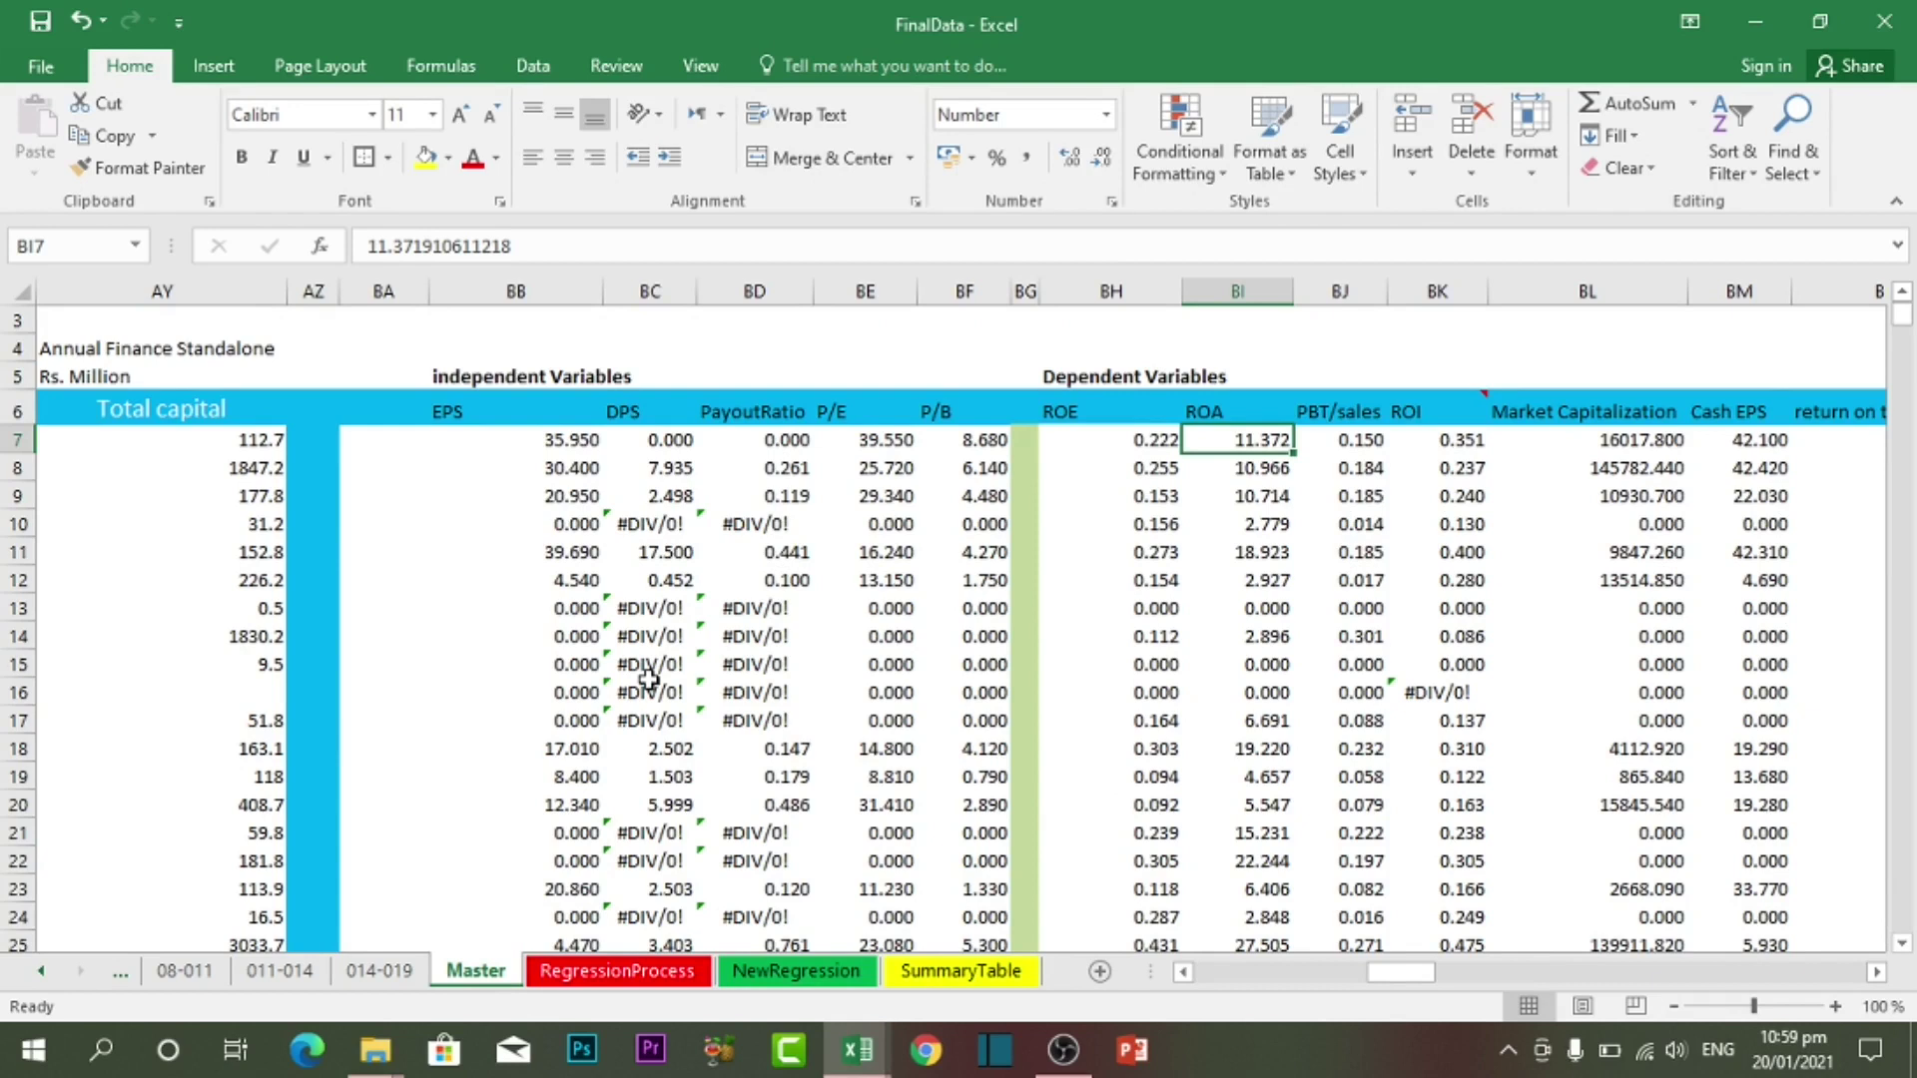
key(ctrl+Page_Down)
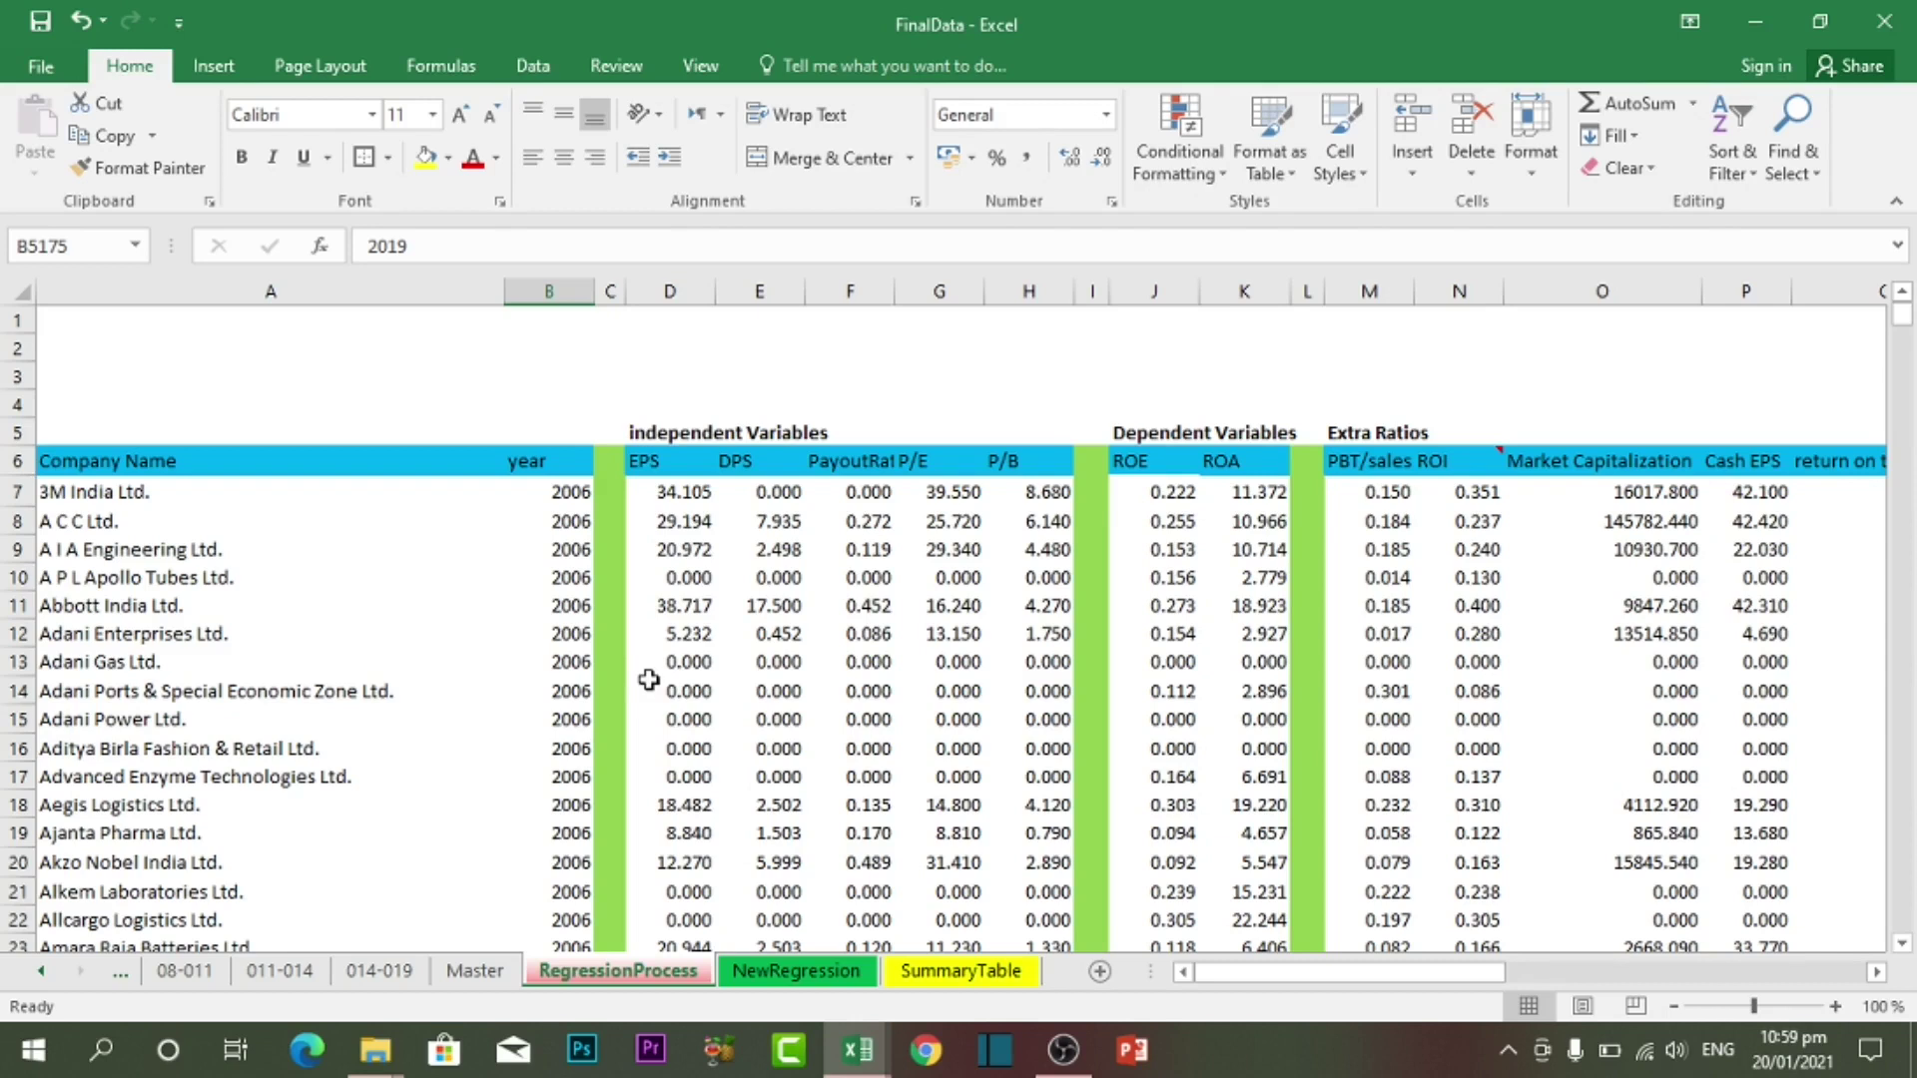
key(ctrl+Page_Down)
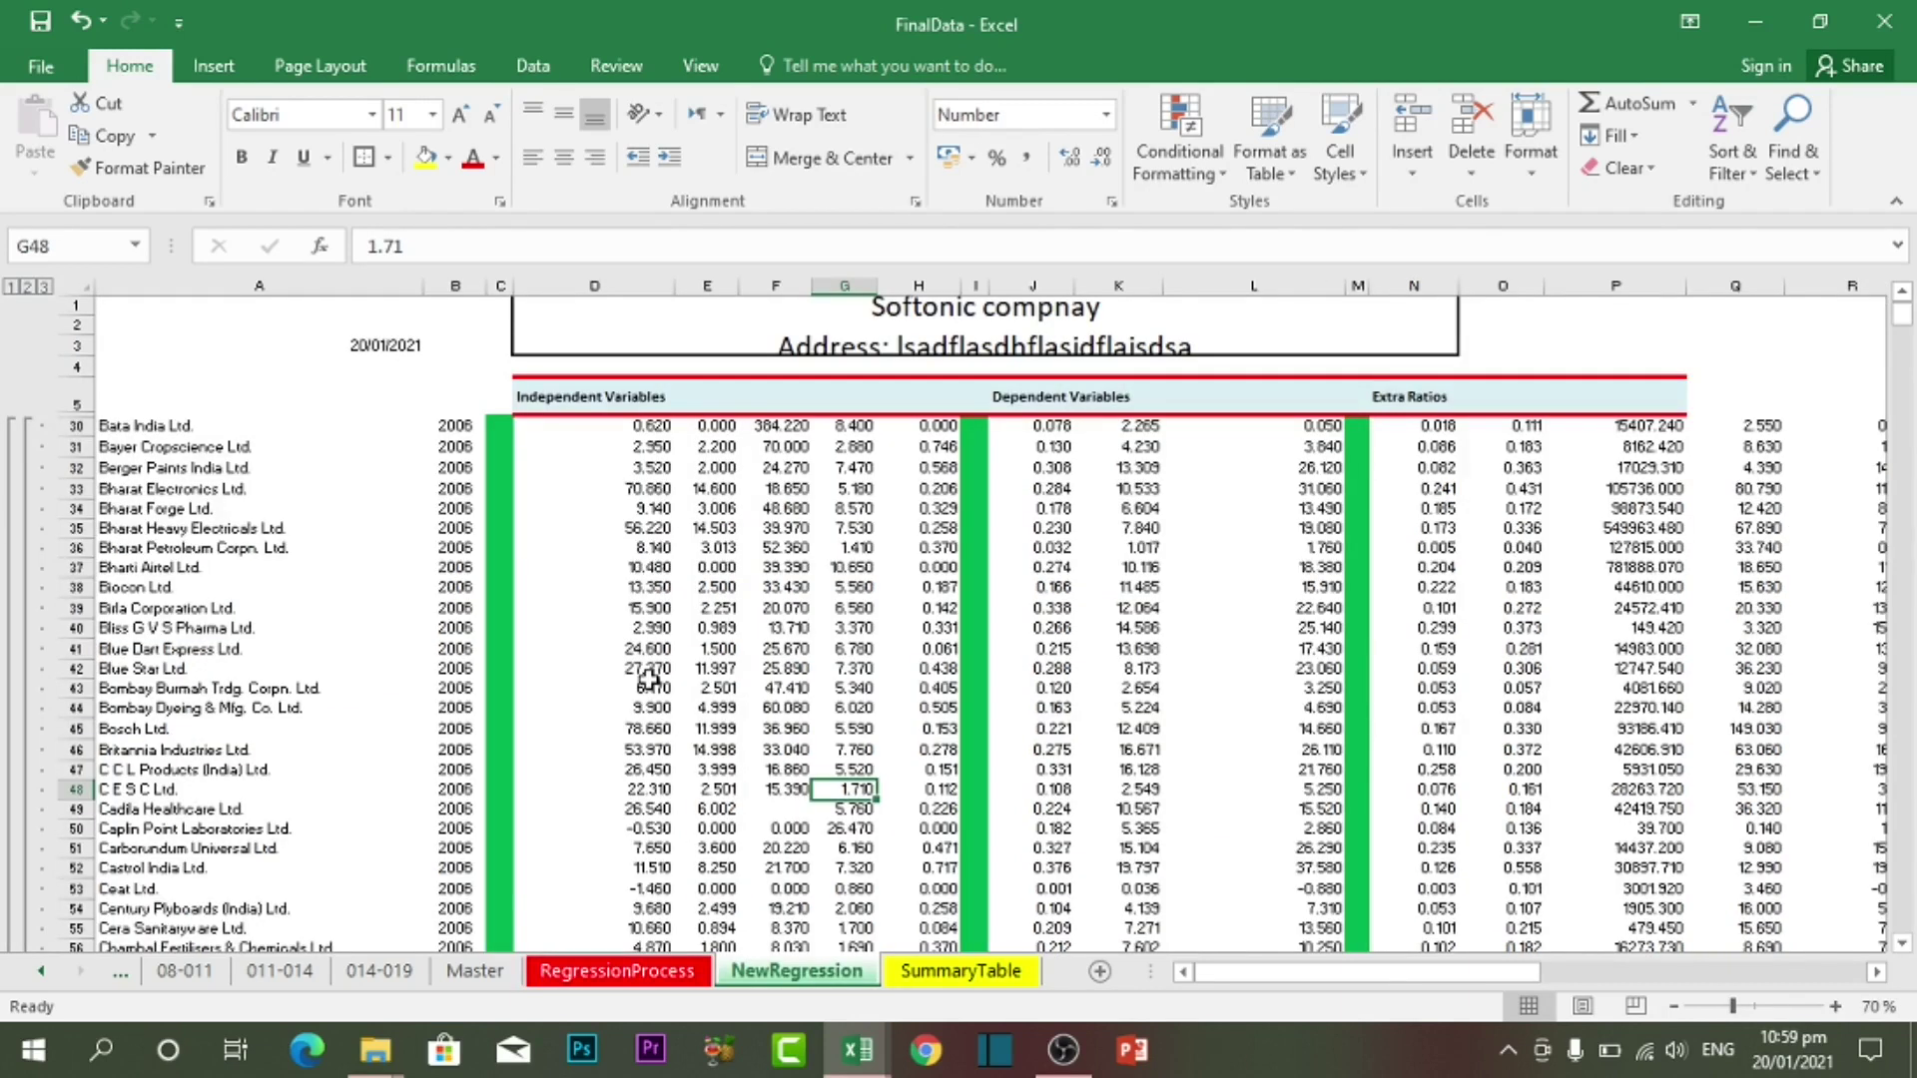
key(ctrl+Page_Down)
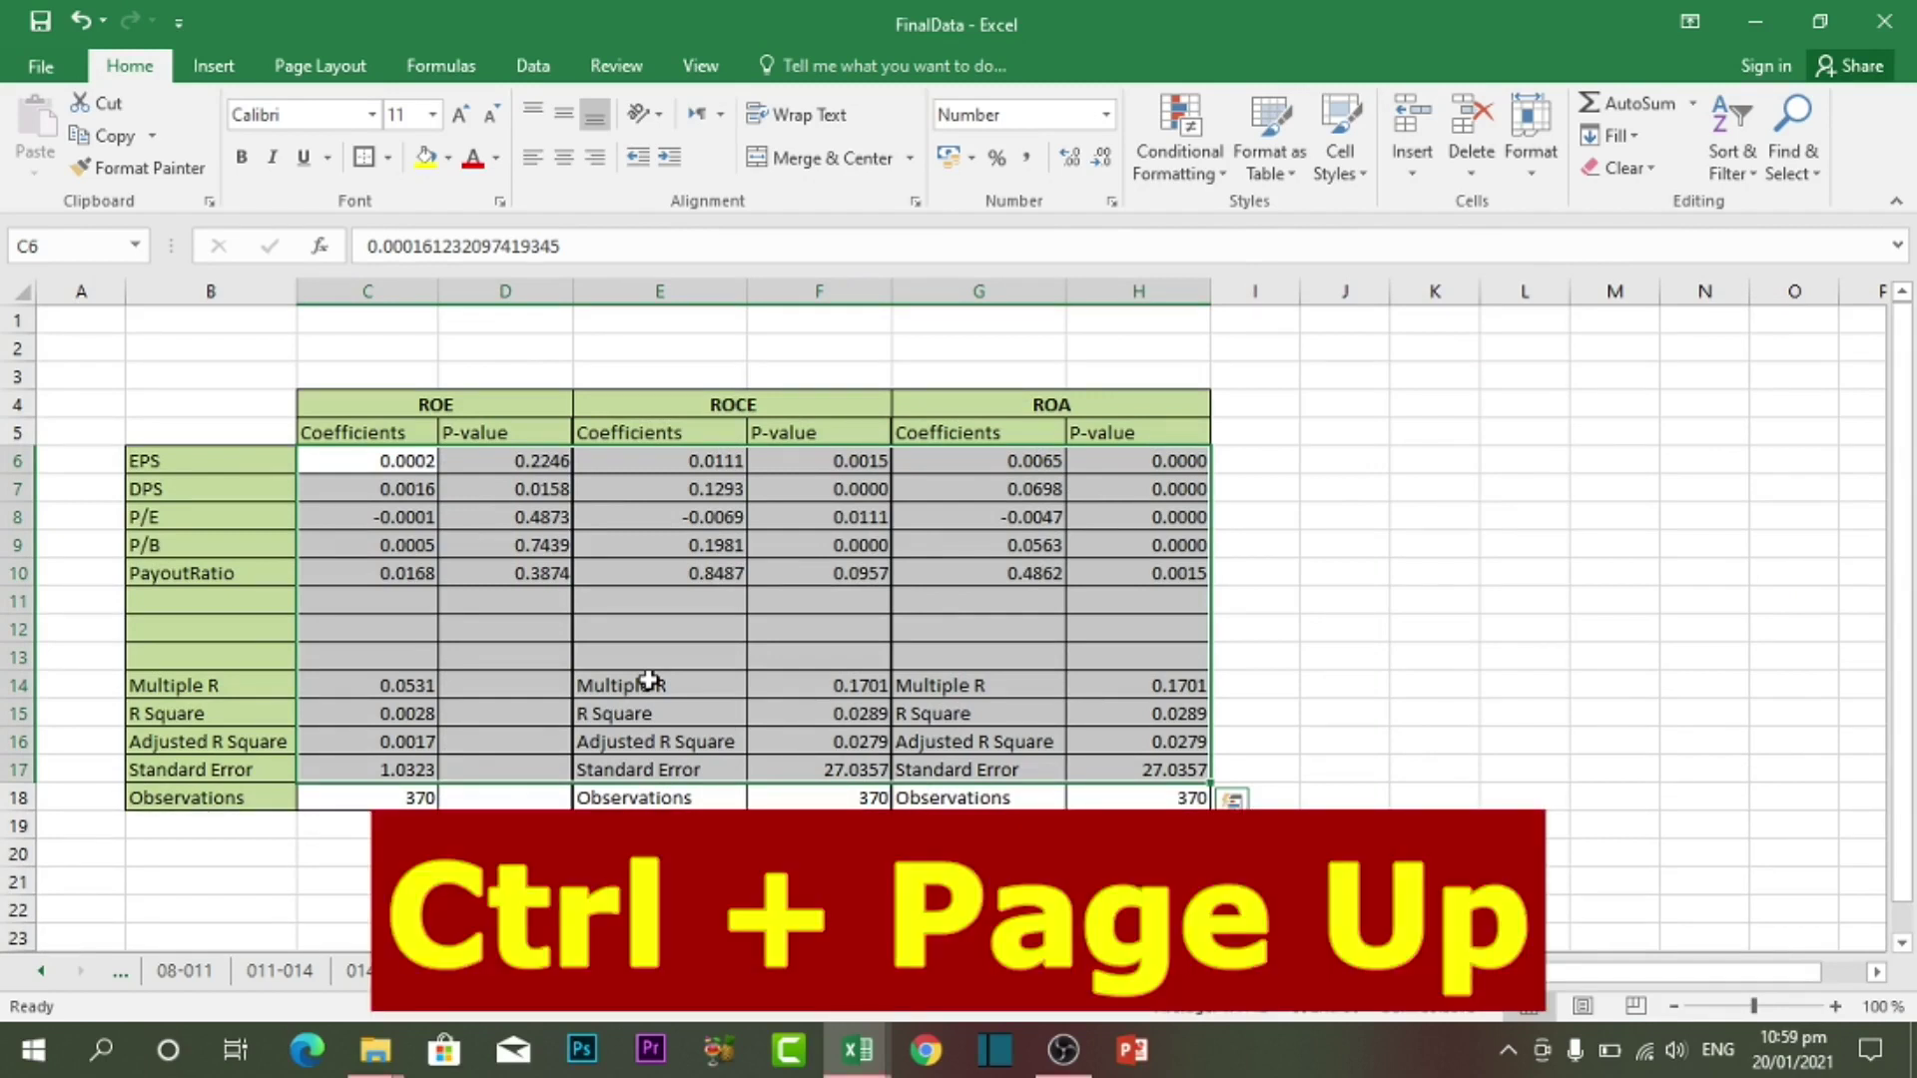
key(ctrl+Page_Up)
key(ctrl+Page_Up)
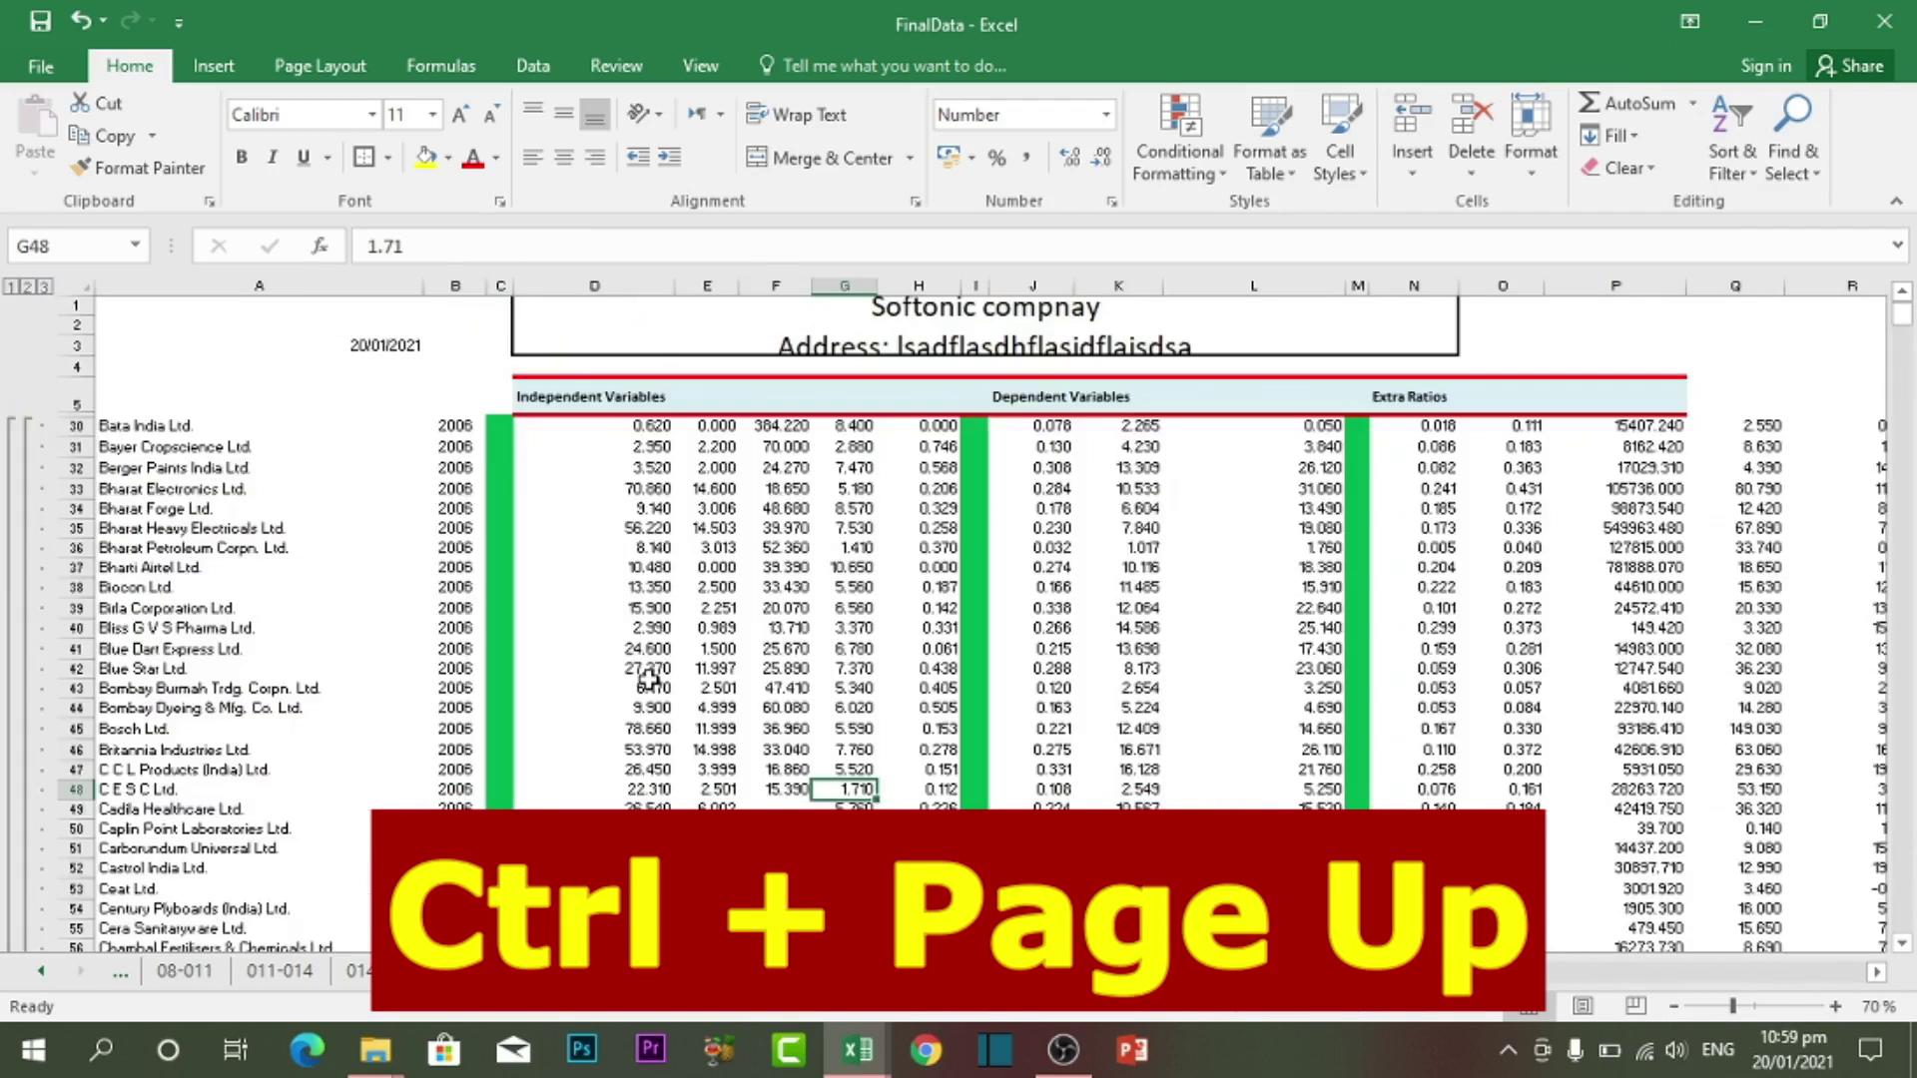